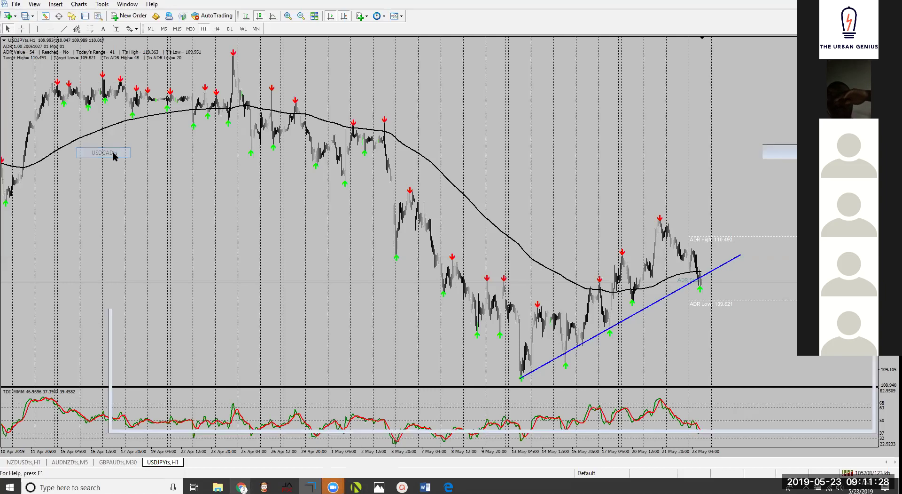
# - Apply the TECHNICAL ANALYSIS template to the USDCAD hourly chart and zoom out to show price history back to mid-April
pyautogui.rightClick(209, 222)
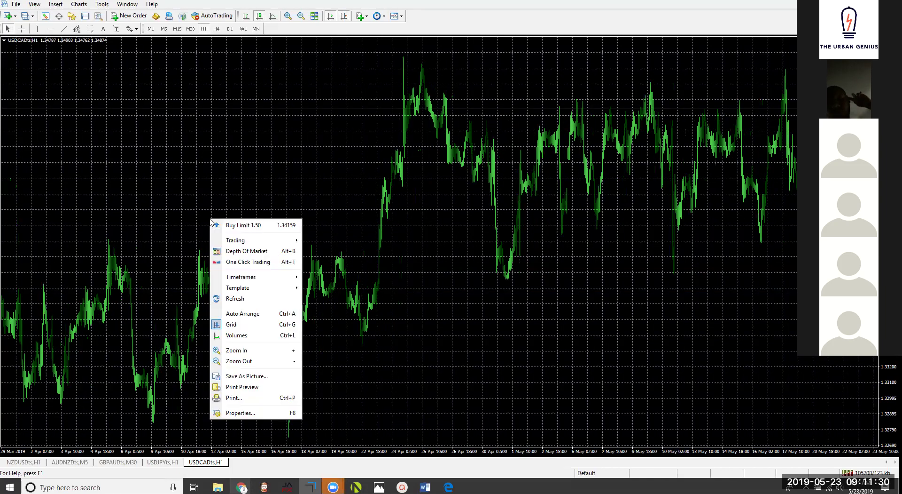
pyautogui.moveTo(261, 290)
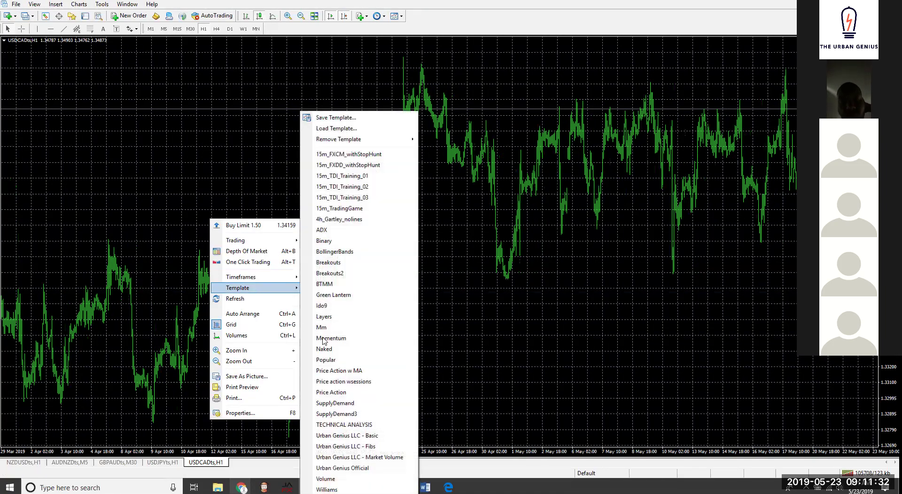
pyautogui.click(360, 423)
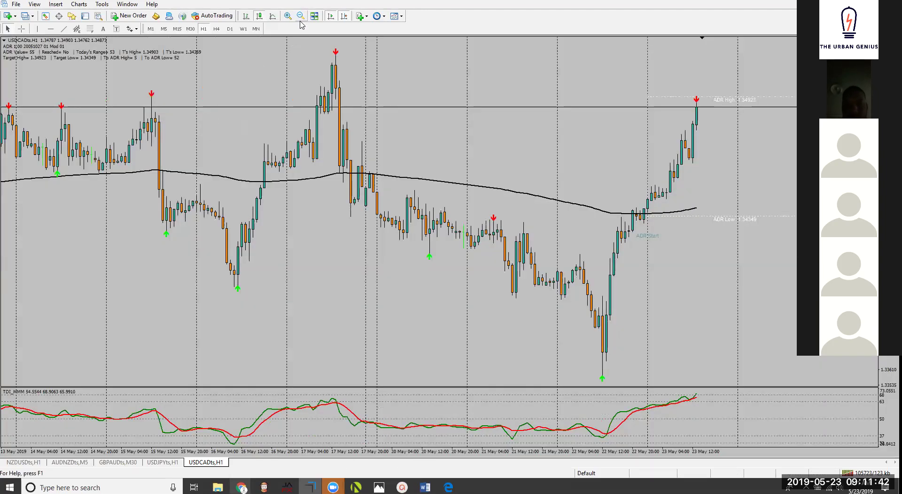
pyautogui.click(301, 21)
pyautogui.click(301, 21)
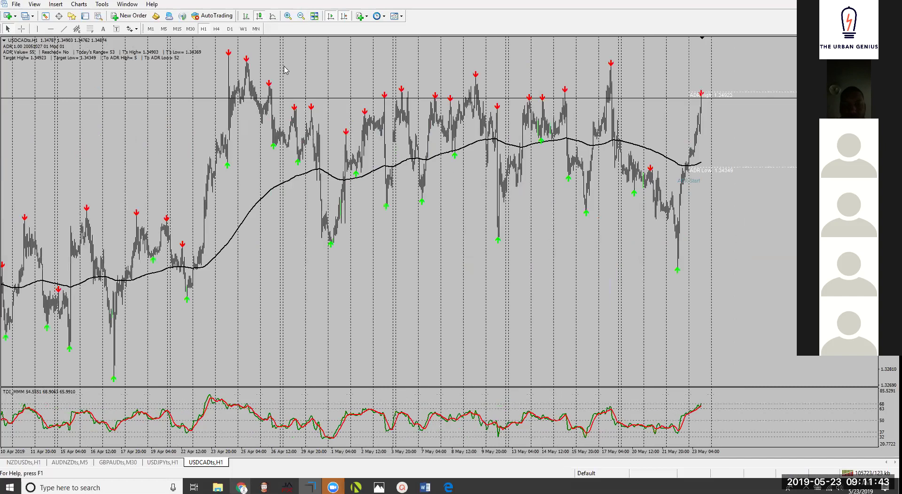
# - Draw a rectangle across the resistance highs, from the late-April peak to beyond the current price
pyautogui.click(56, 4)
pyautogui.moveTo(109, 78)
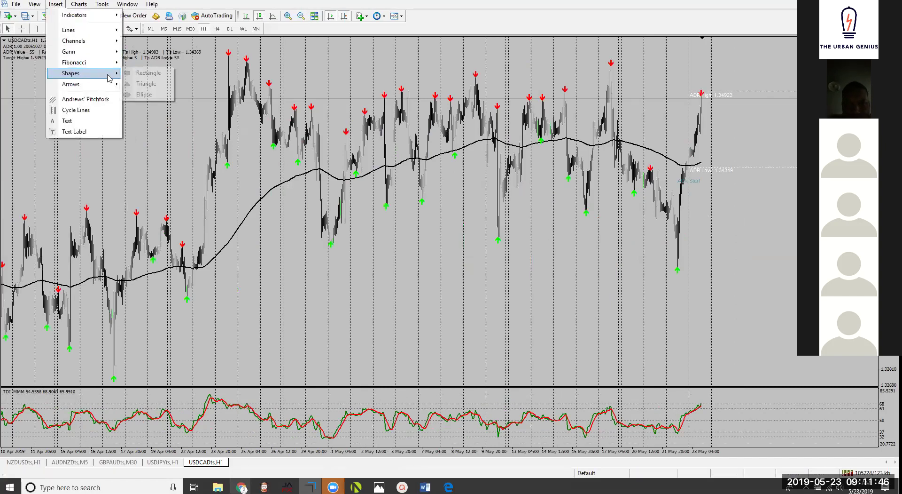
pyautogui.click(148, 73)
pyautogui.moveTo(224, 49); pyautogui.dragTo(797, 99)
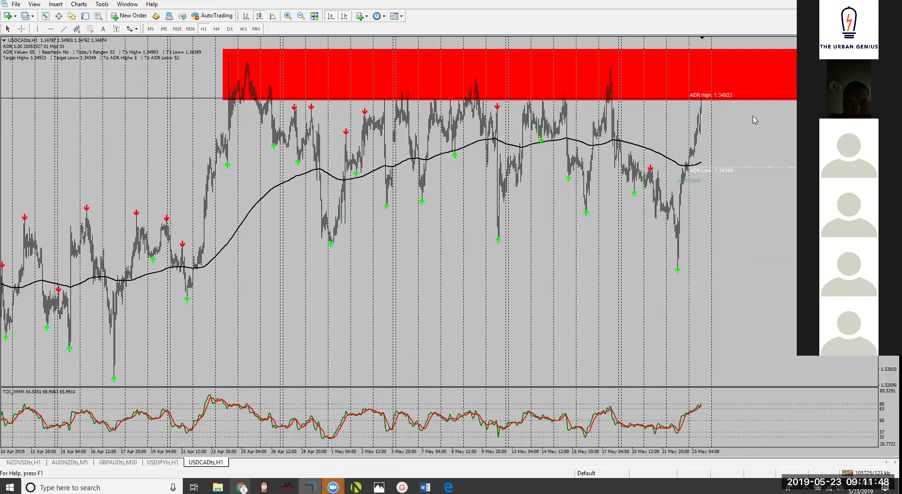
# - Switch the USDCAD chart to the daily (D1) timeframe after checking the resistance zone on H4
pyautogui.click(300, 17)
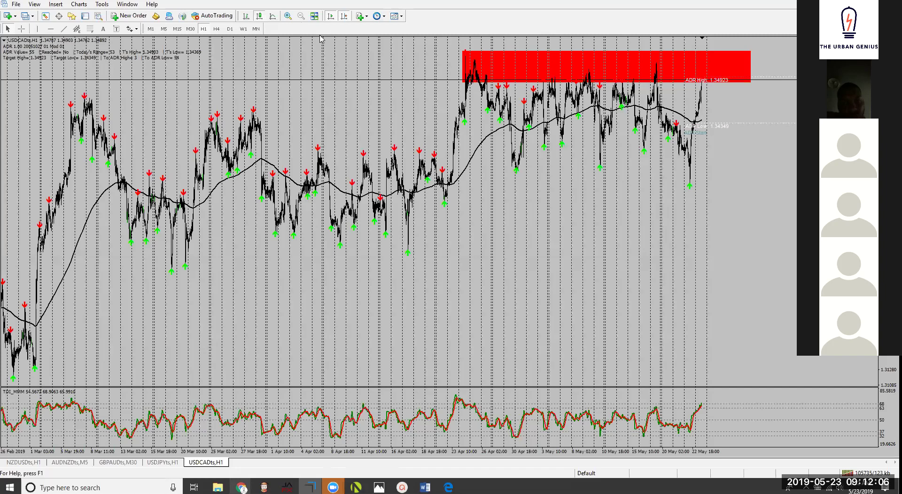
pyautogui.click(288, 16)
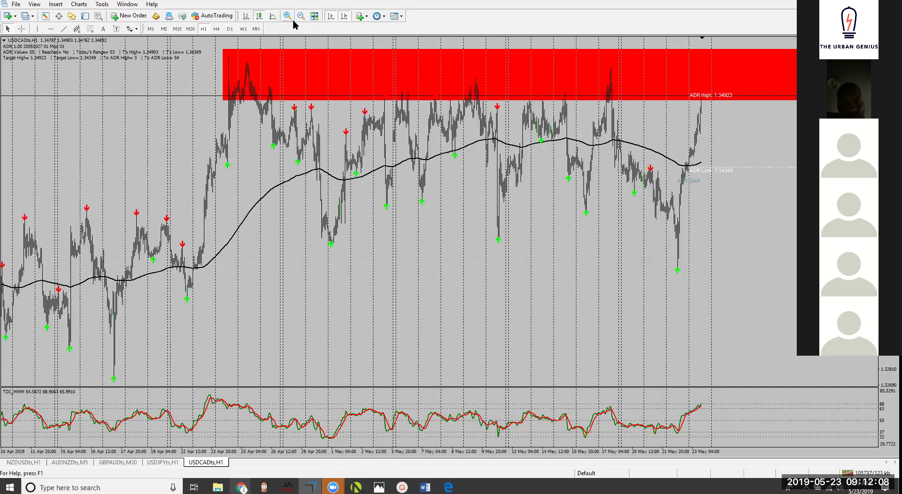
pyautogui.click(217, 29)
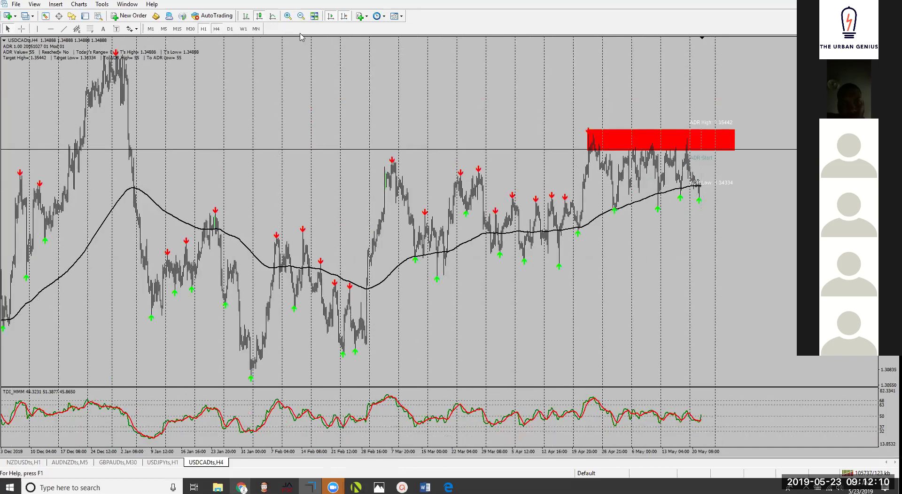
pyautogui.click(230, 29)
pyautogui.click(286, 19)
pyautogui.click(286, 19)
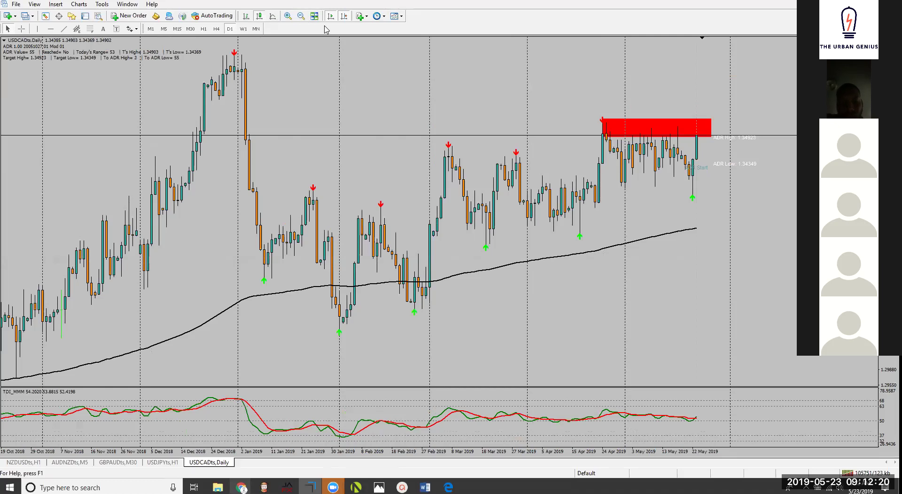
# - Draw a Fibonacci retracement from the late-December 2018 high down to the low around the start of February 2019
pyautogui.click(90, 29)
pyautogui.moveTo(230, 54); pyautogui.dragTo(353, 273)
pyautogui.moveTo(376, 318); pyautogui.dragTo(385, 328)
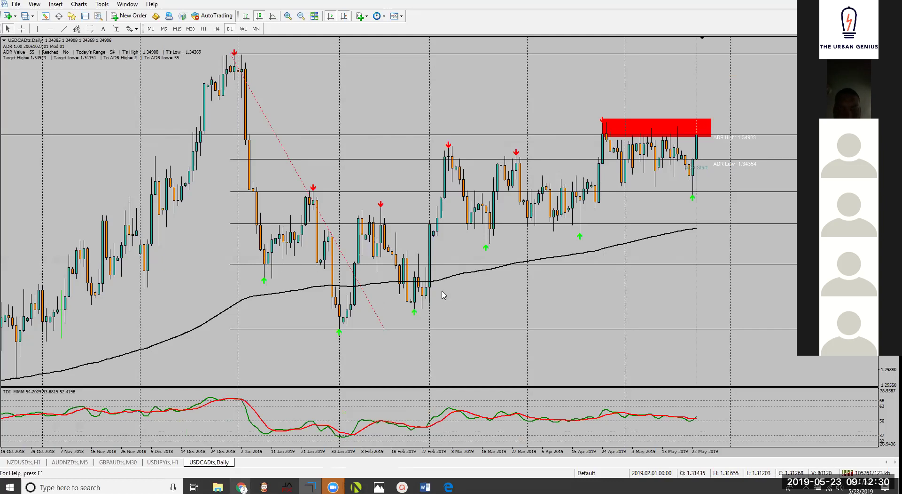
# - Draw one rectangle across the late-December 2018 high and another across the low around the start of February 2019
pyautogui.click(55, 4)
pyautogui.moveTo(96, 74)
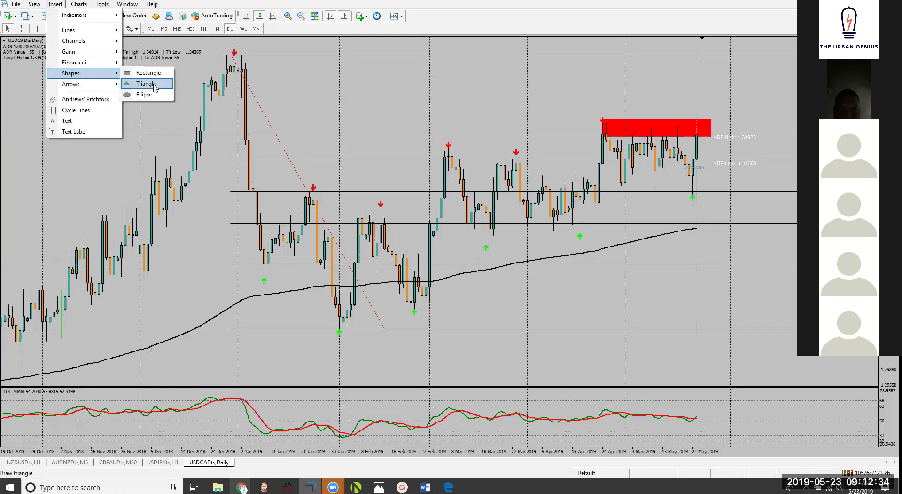
pyautogui.click(159, 72)
pyautogui.moveTo(215, 48); pyautogui.dragTo(279, 65)
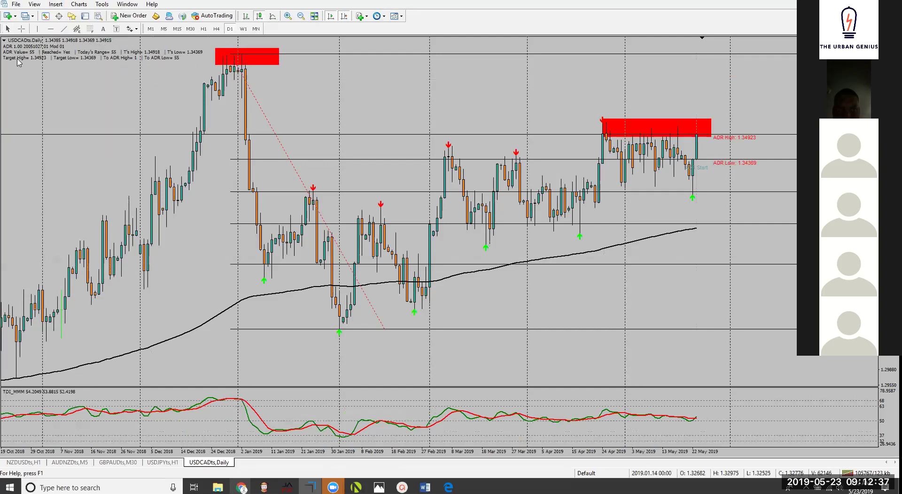
pyautogui.click(55, 4)
pyautogui.moveTo(83, 73)
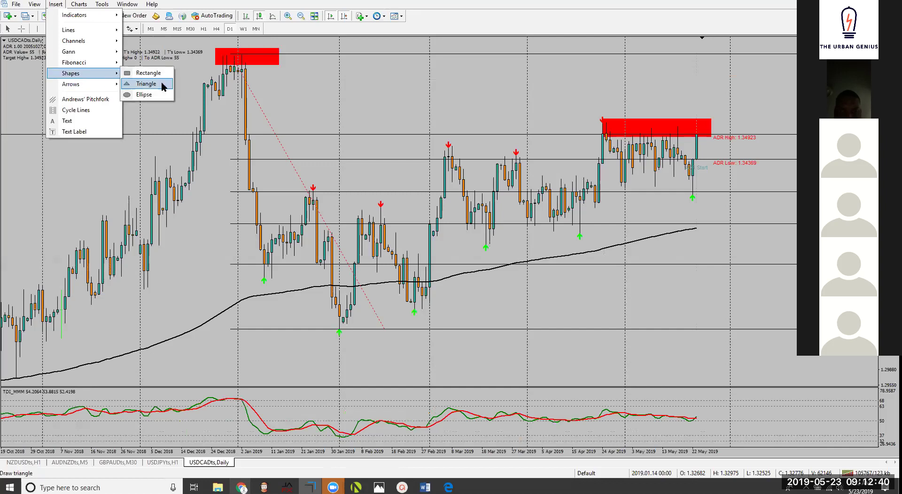
pyautogui.click(149, 73)
pyautogui.moveTo(309, 318)
pyautogui.mouseDown()
pyautogui.moveTo(437, 342)
pyautogui.moveTo(388, 333)
pyautogui.mouseUp()
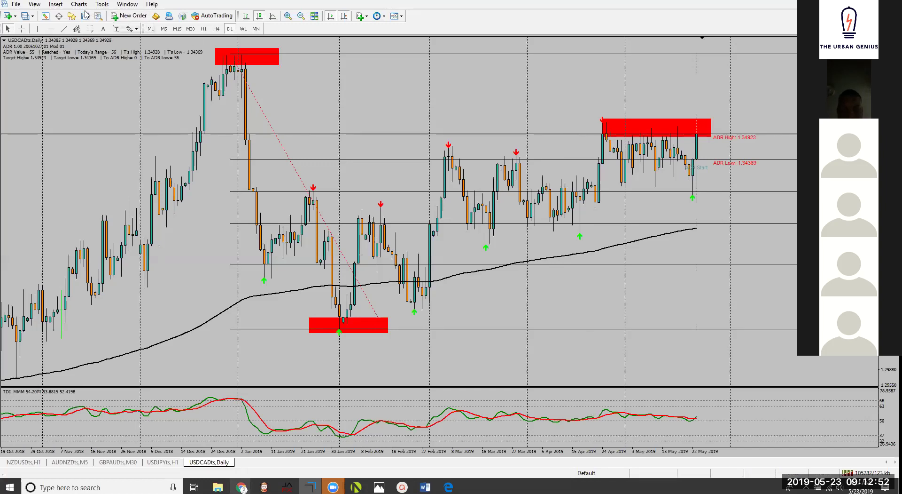
# - Move the late-April resistance rectangle down onto the March highs and extend it from late February past the current price
pyautogui.doubleClick(710, 123)
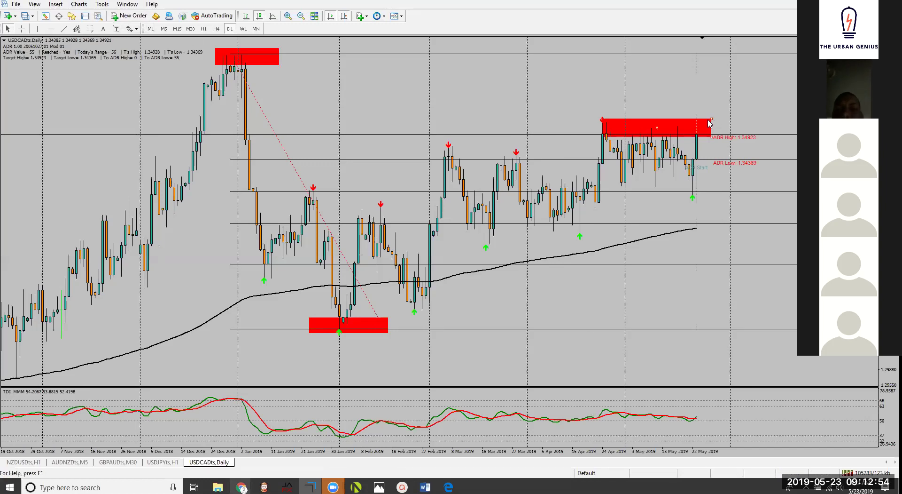
pyautogui.moveTo(602, 135); pyautogui.dragTo(509, 135)
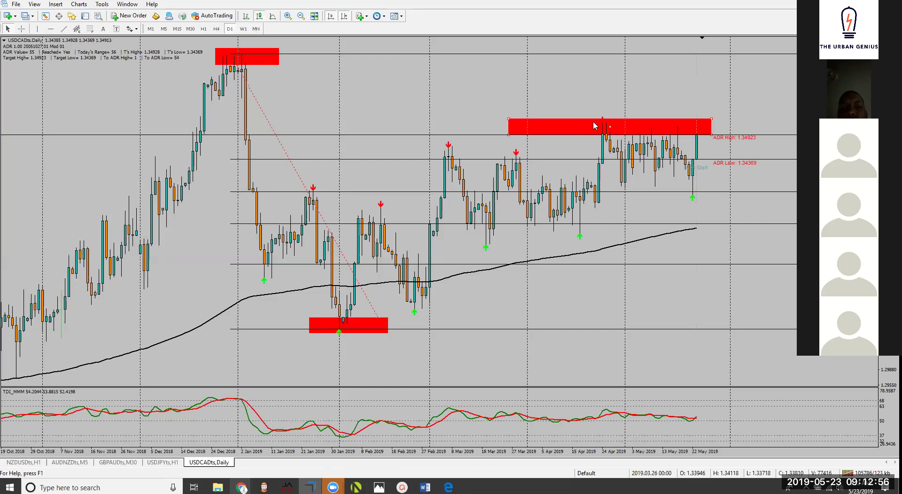
pyautogui.moveTo(612, 127); pyautogui.dragTo(519, 162)
pyautogui.moveTo(779, 174); pyautogui.dragTo(801, 171)
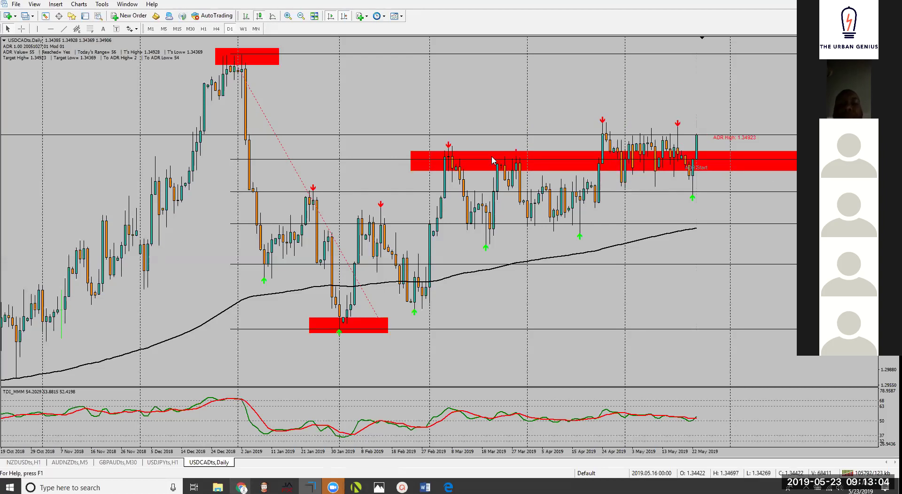
# - Draw a triangle connecting the late-December high, the early-February low and the early-March high
pyautogui.click(55, 4)
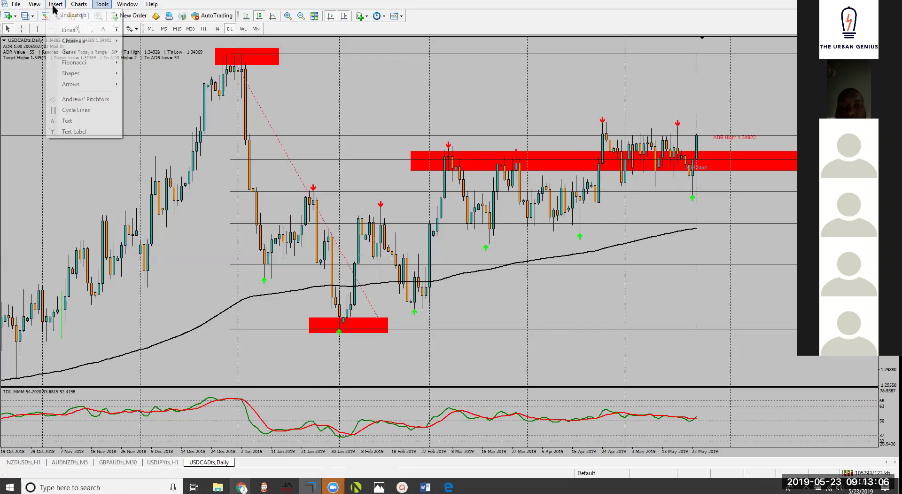
pyautogui.moveTo(71, 75)
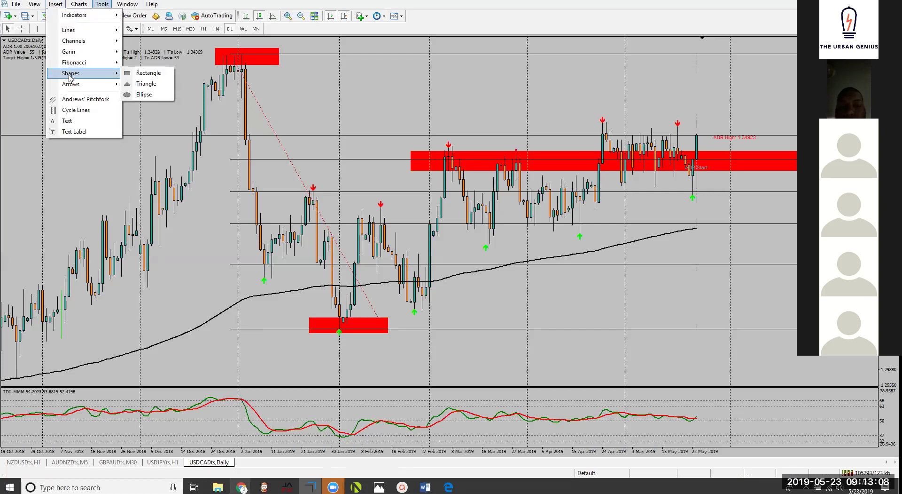
pyautogui.click(145, 82)
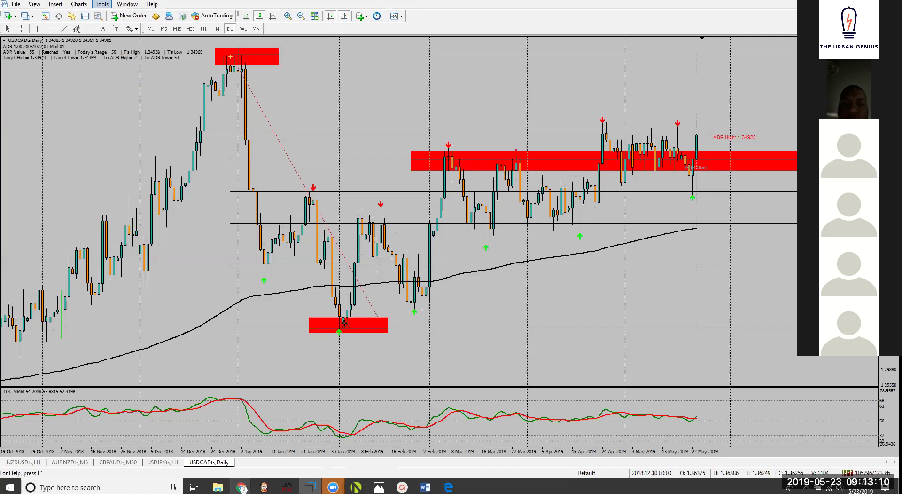
pyautogui.click(445, 153)
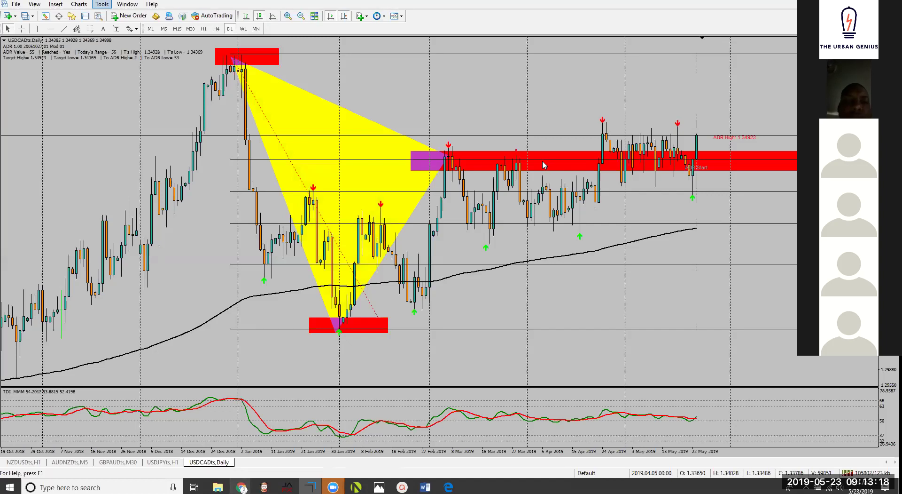
# - Delete the Fibonacci retracement drawn from the late-December high
pyautogui.doubleClick(270, 124)
pyautogui.press('Delete')
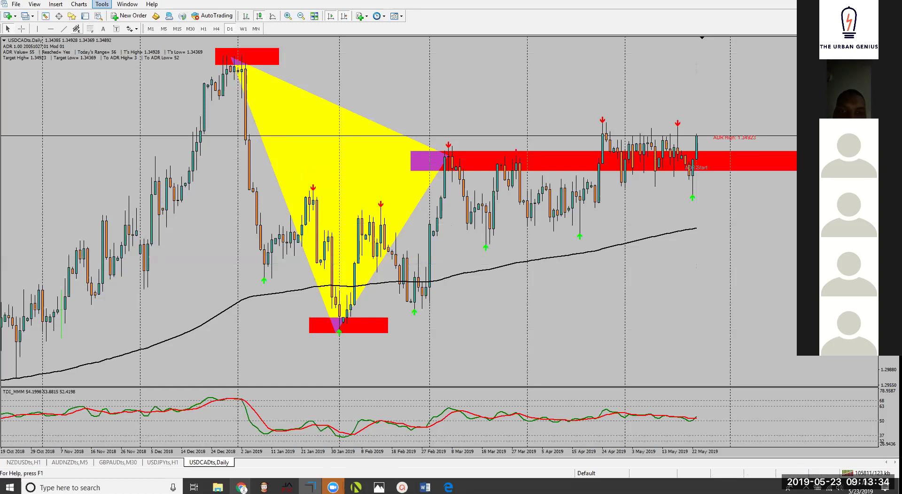
# - Draw a rectangle along the mid-March low past the current price, and a Fibonacci retracement from the early-March high to that low
pyautogui.click(55, 4)
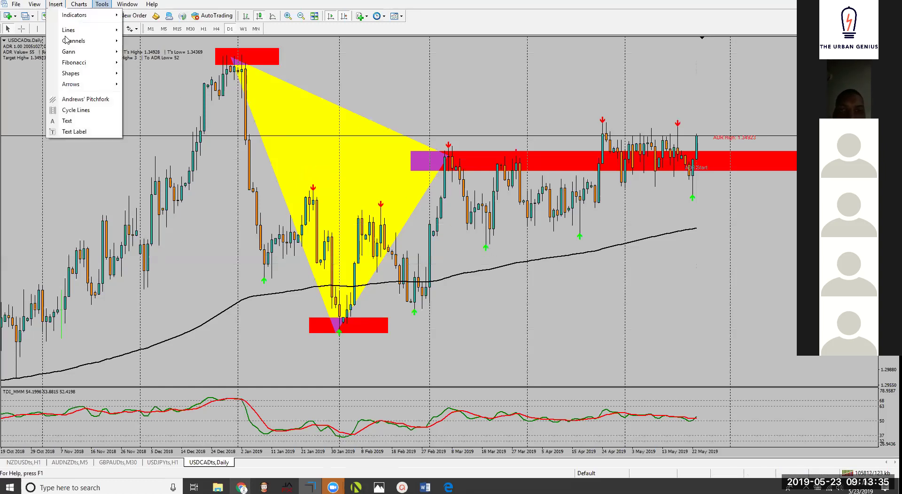
pyautogui.moveTo(112, 74)
pyautogui.click(141, 70)
pyautogui.moveTo(444, 237); pyautogui.dragTo(794, 249)
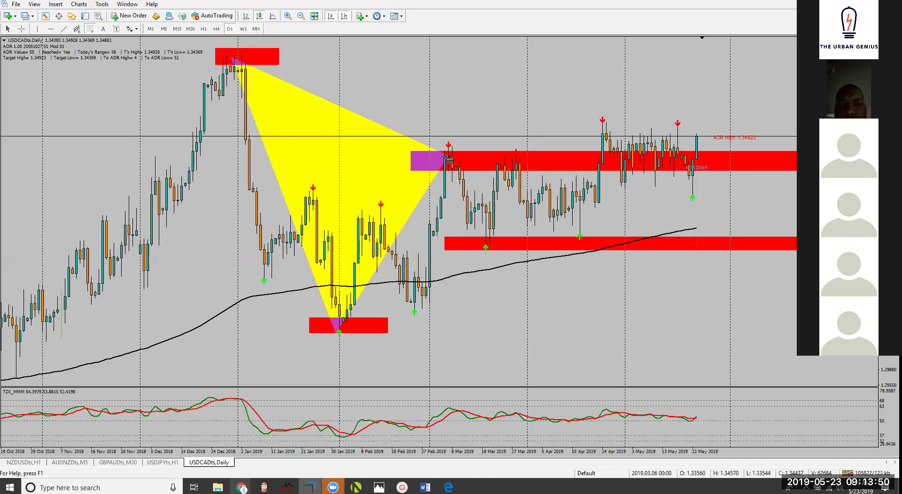
pyautogui.moveTo(449, 160); pyautogui.dragTo(498, 250)
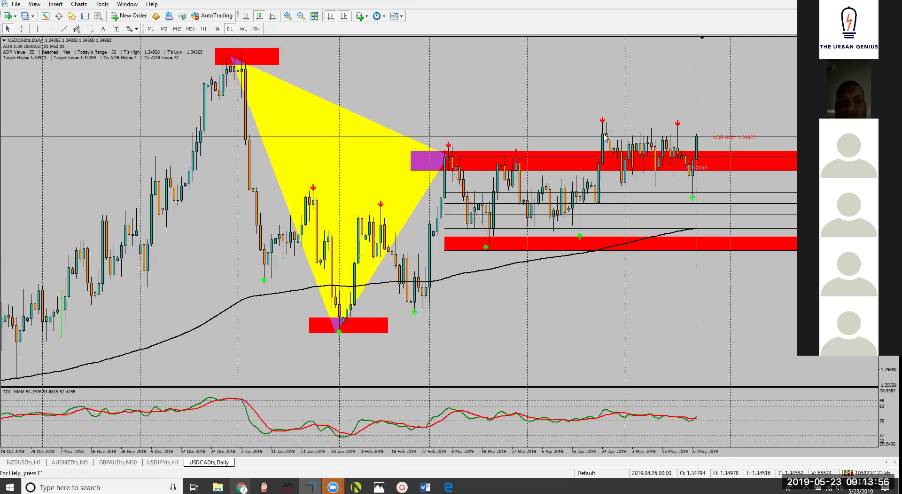
# - Draw a rectangle from the late-April high past the current price and narrow it to a thin band
pyautogui.click(55, 4)
pyautogui.moveTo(92, 74)
pyautogui.click(149, 73)
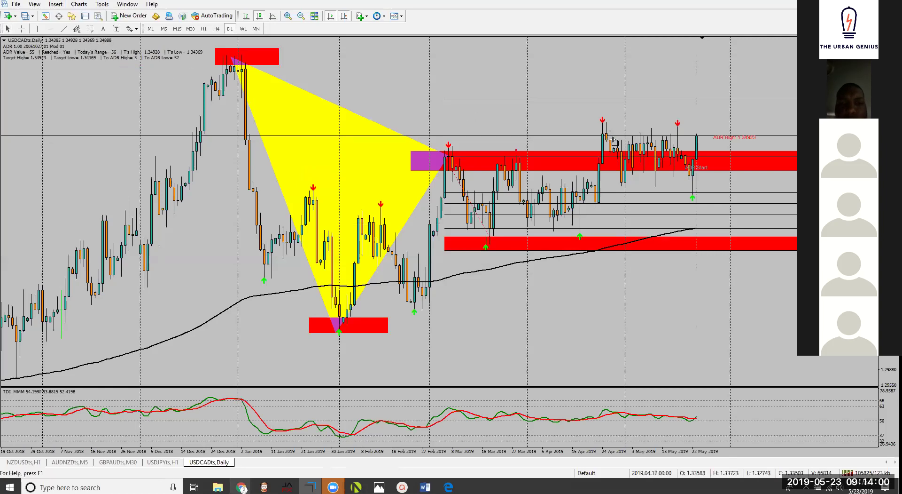
pyautogui.moveTo(595, 129); pyautogui.dragTo(753, 155)
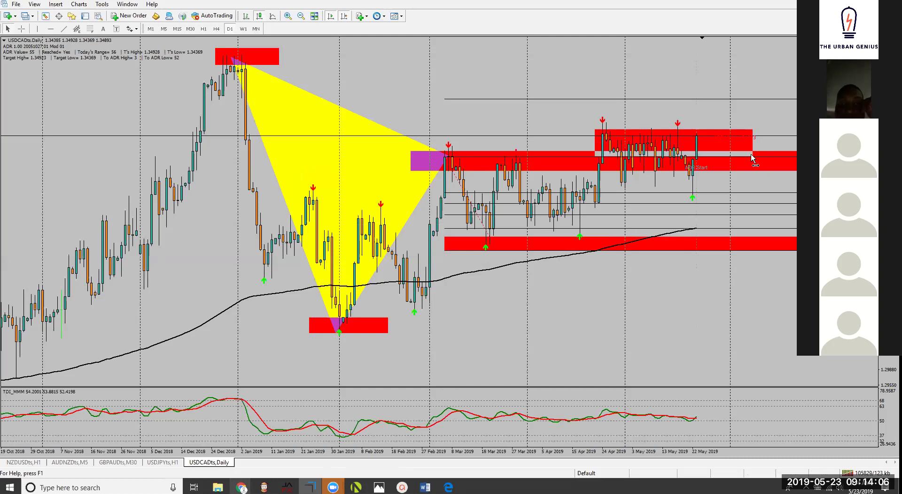
pyautogui.moveTo(754, 156); pyautogui.dragTo(747, 142)
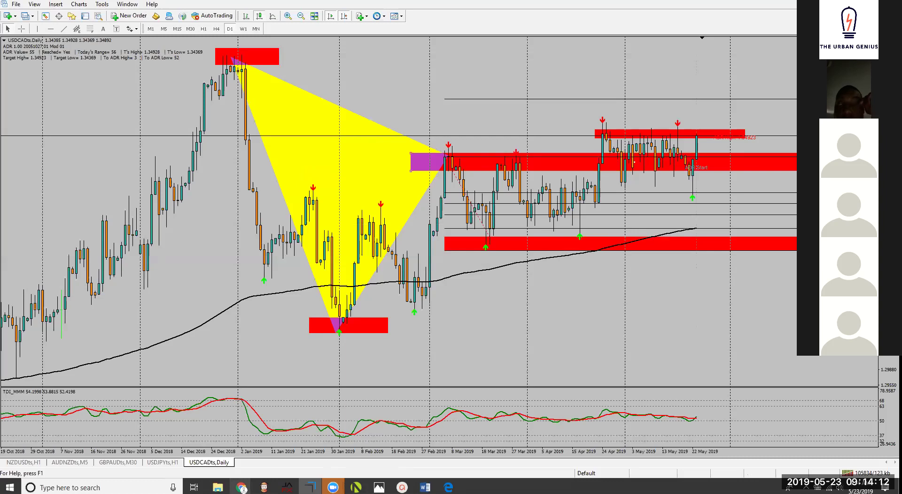
# - Shorten the rectangle at the early-March high so that it ends around mid-March
pyautogui.moveTo(727, 160); pyautogui.dragTo(480, 155)
pyautogui.click(104, 293)
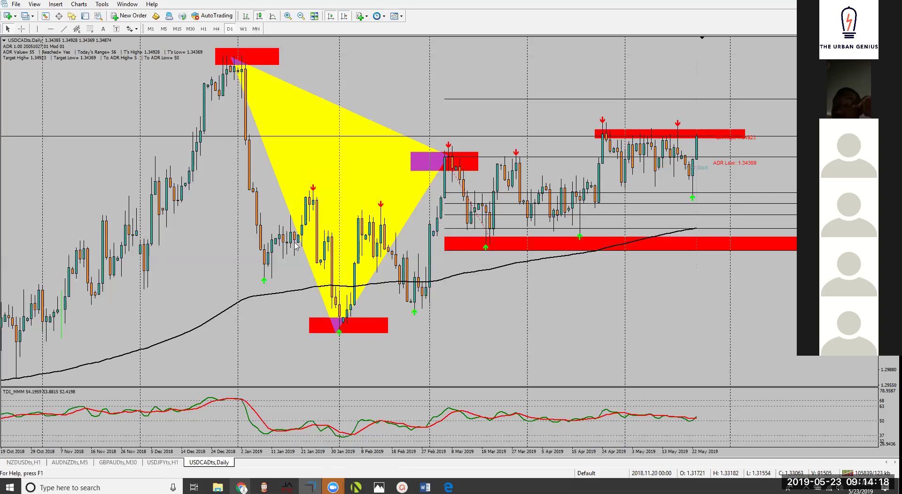
# - Annotate the chart with a yellow circle around the late-April high and a blue zigzag through the swing points from late December
pyautogui.click(311, 487)
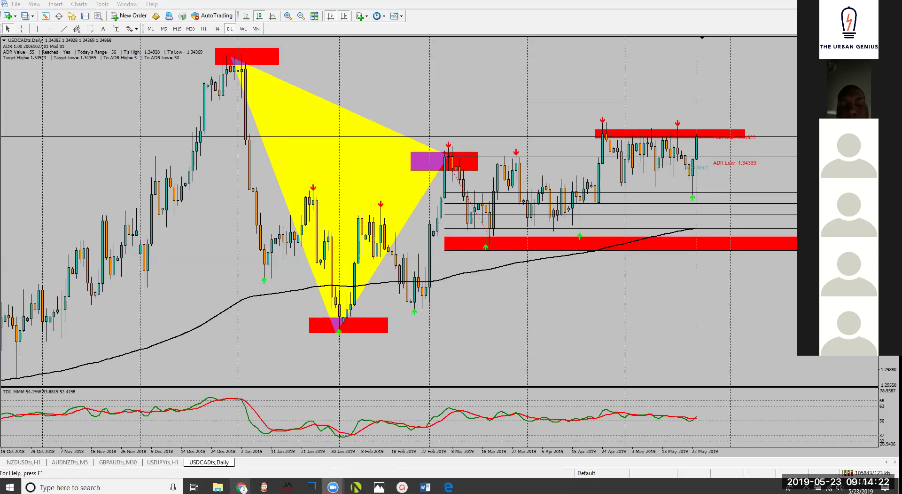
pyautogui.moveTo(616, 119)
pyautogui.mouseDown()
pyautogui.moveTo(591, 123)
pyautogui.moveTo(590, 138)
pyautogui.moveTo(623, 143)
pyautogui.mouseUp()
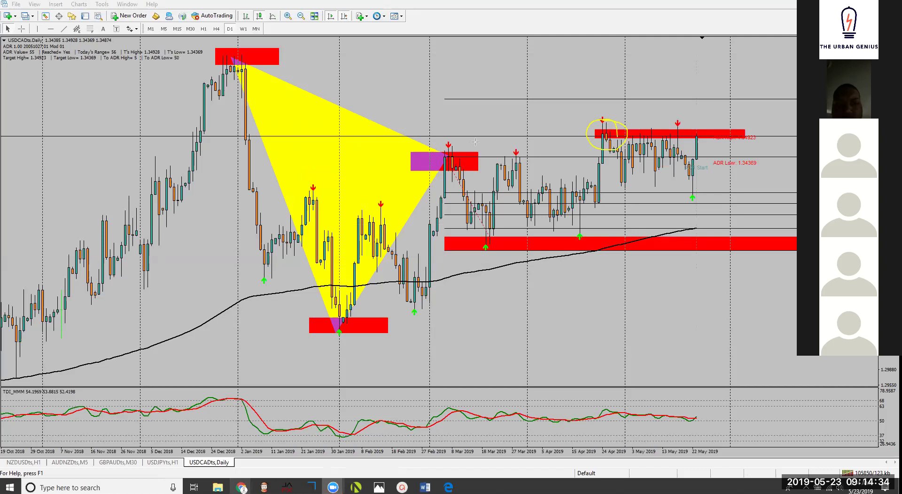
pyautogui.moveTo(233, 59)
pyautogui.mouseDown()
pyautogui.moveTo(363, 318)
pyautogui.moveTo(353, 322)
pyautogui.moveTo(451, 150)
pyautogui.moveTo(501, 244)
pyautogui.moveTo(601, 130)
pyautogui.mouseUp()
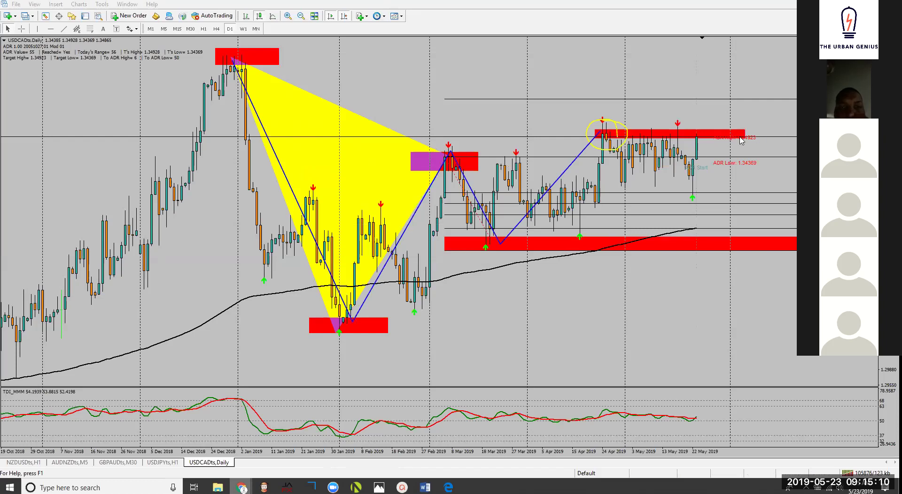
# - Draw a triangle connecting the early-March high, the mid-March low and the late-April high
pyautogui.click(89, 29)
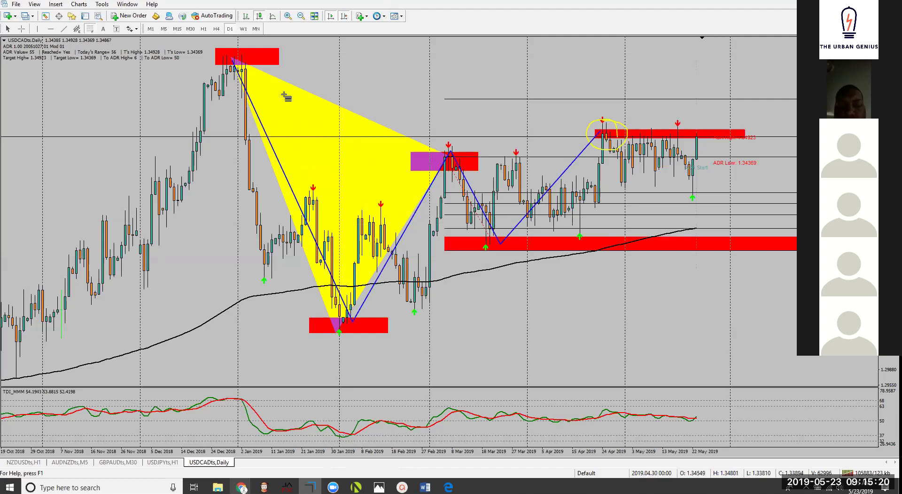
pyautogui.click(56, 4)
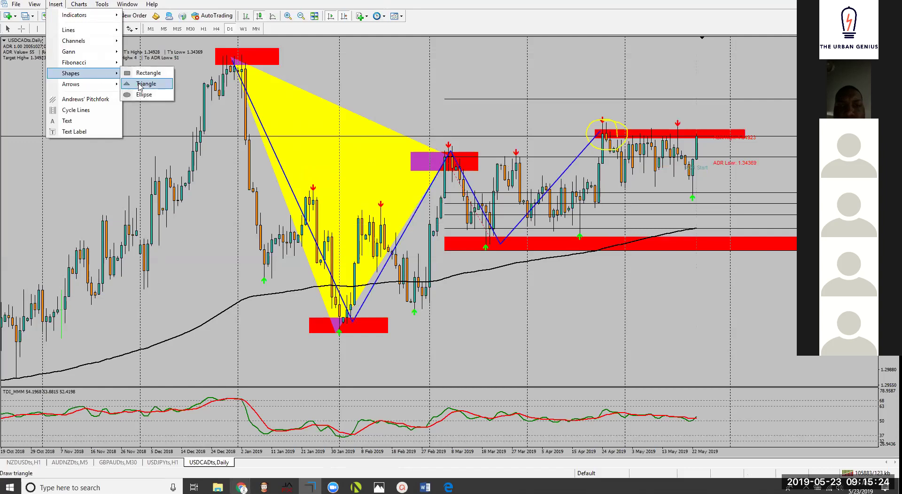
pyautogui.click(150, 87)
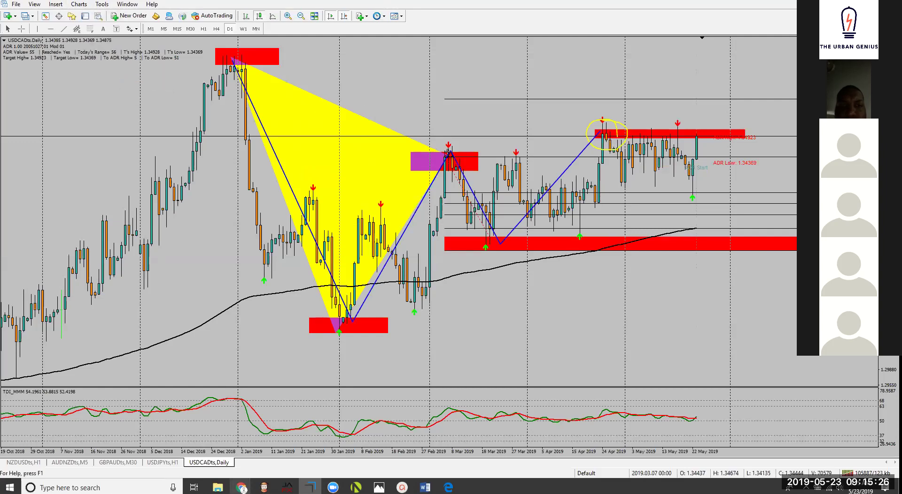
pyautogui.click(600, 132)
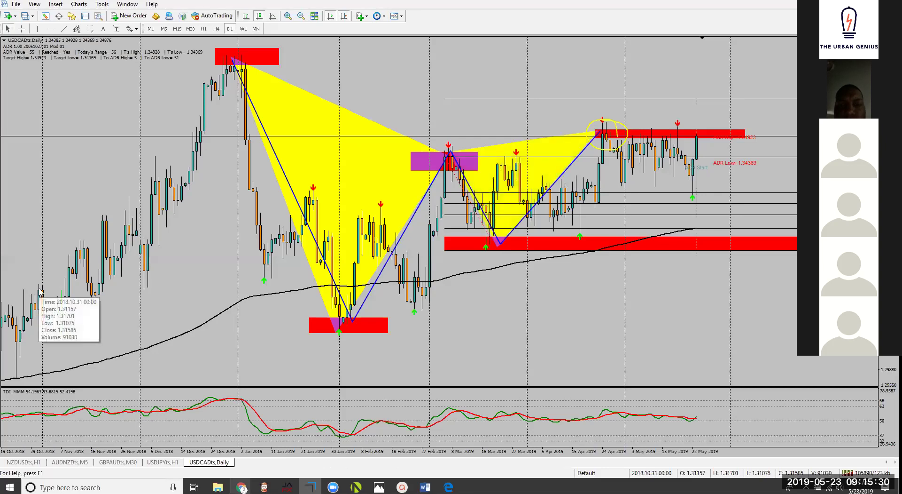
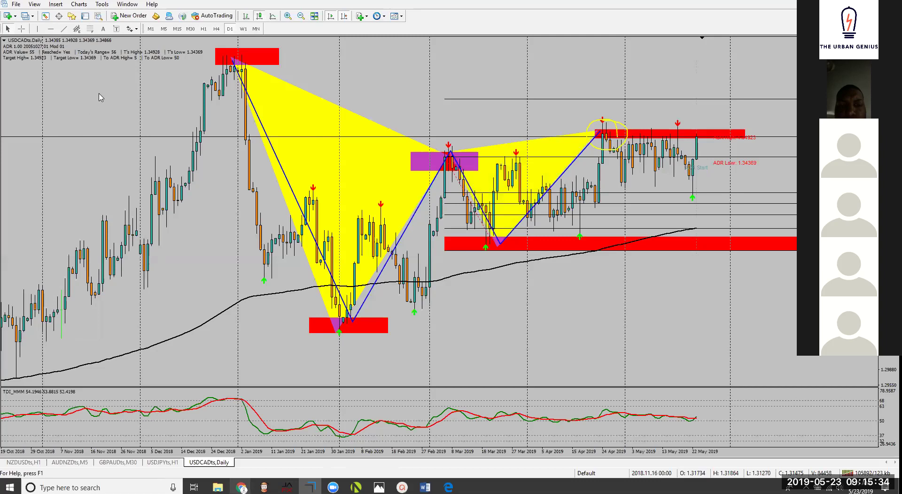
pyautogui.click(90, 29)
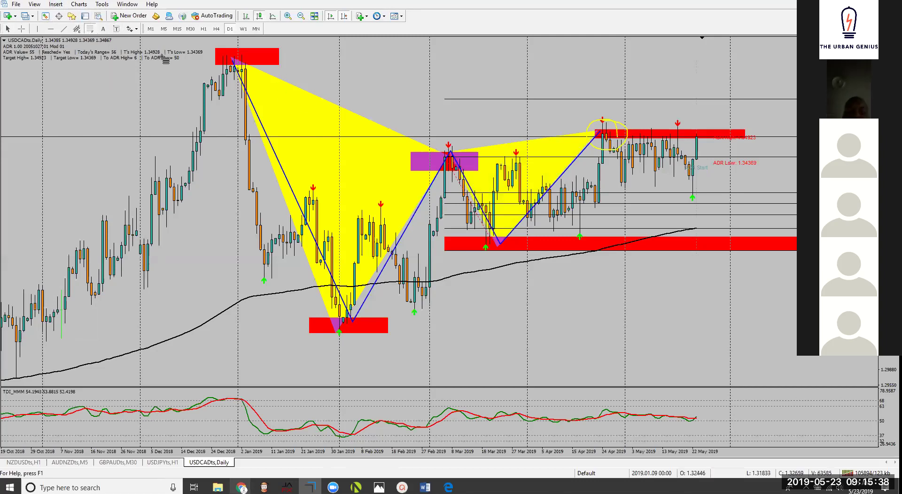
pyautogui.click(128, 128)
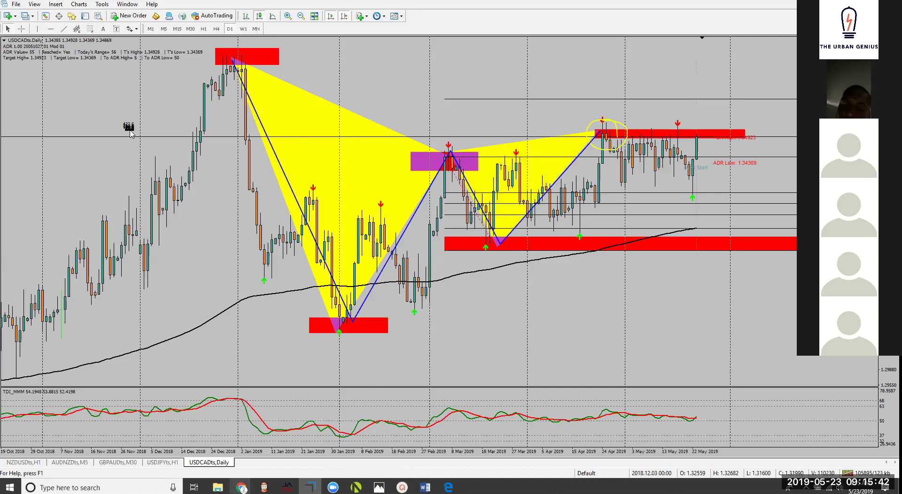
pyautogui.moveTo(127, 129); pyautogui.dragTo(131, 130)
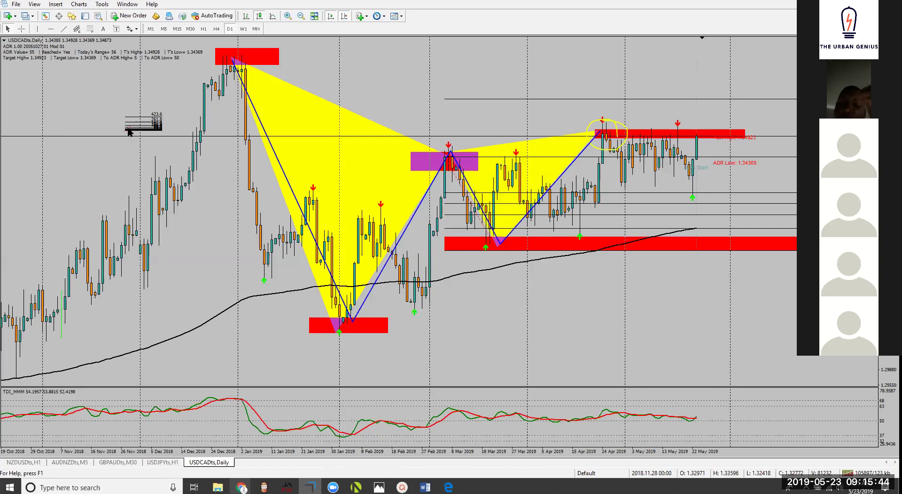
pyautogui.press('Delete')
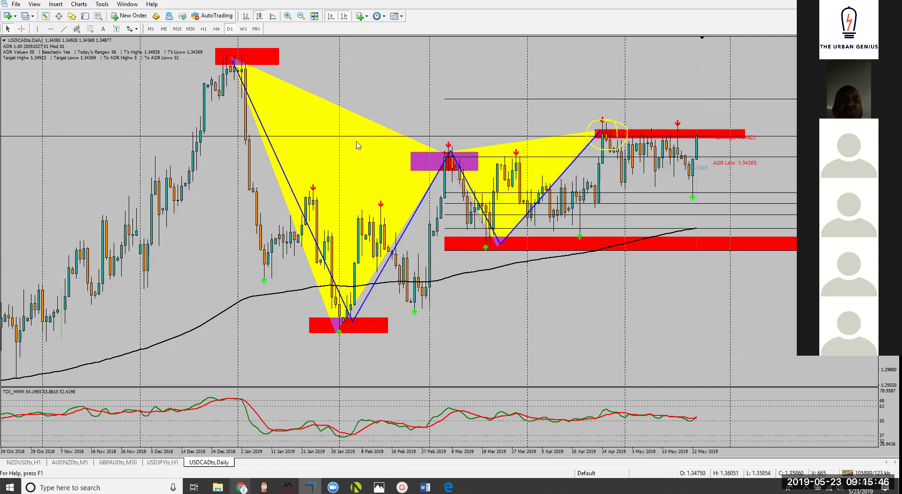
# - Make the red rectangle at the late-April high taller and change its colour from red to lime green
pyautogui.moveTo(745, 129); pyautogui.dragTo(749, 120)
pyautogui.rightClick(748, 121)
pyautogui.click(767, 126)
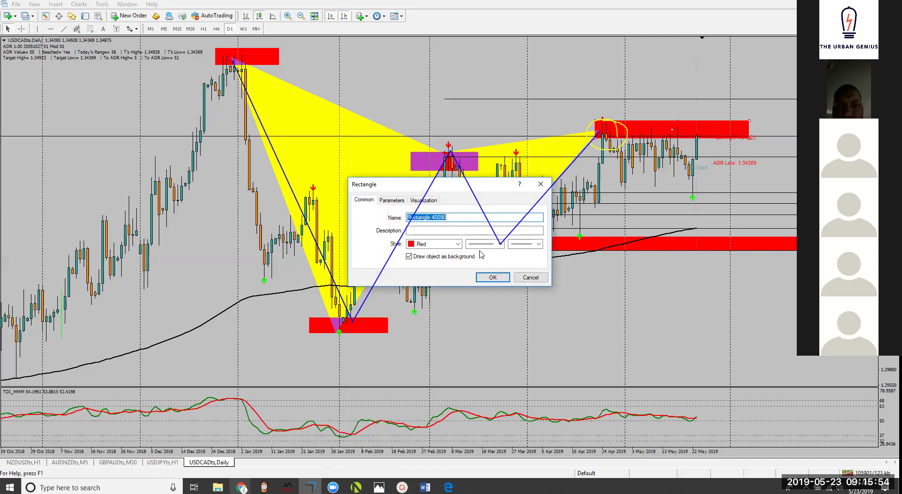
pyautogui.click(457, 243)
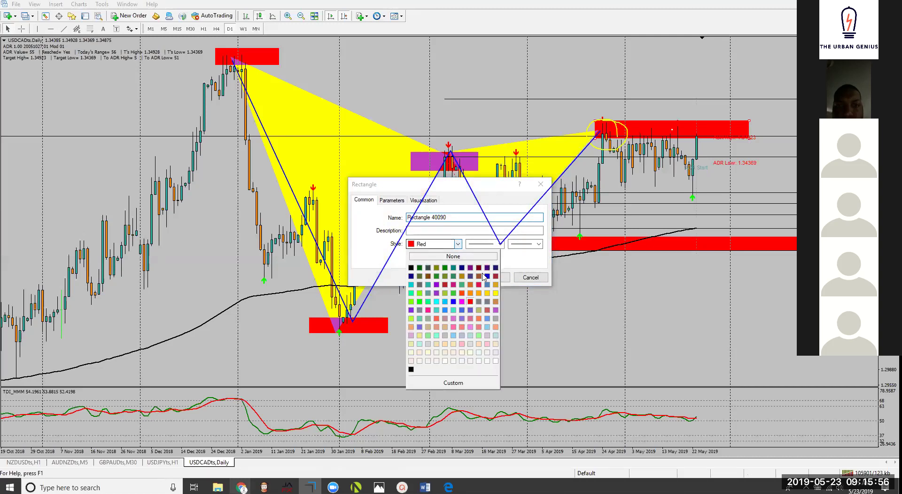
pyautogui.click(420, 301)
pyautogui.click(489, 277)
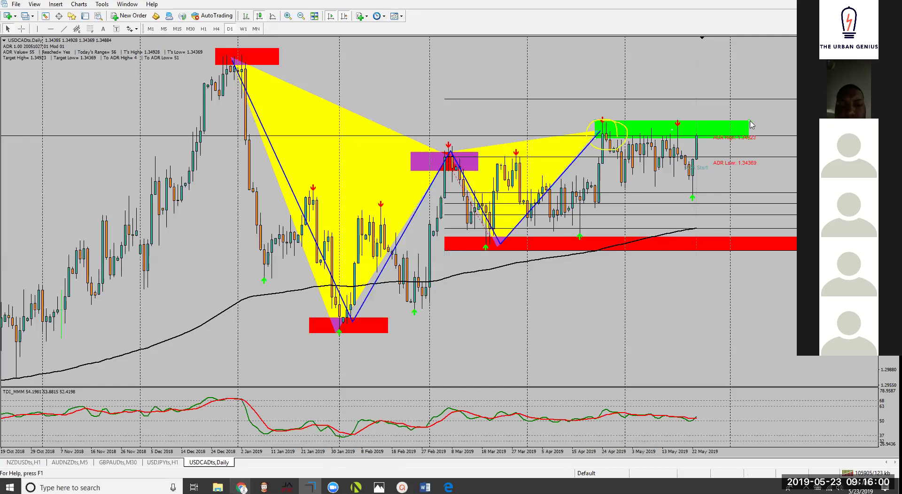
# - Adjust the green rectangle's height so that its upper edge meets the late-April high and its lower edge sits just below the current price
pyautogui.moveTo(750, 123); pyautogui.dragTo(753, 109)
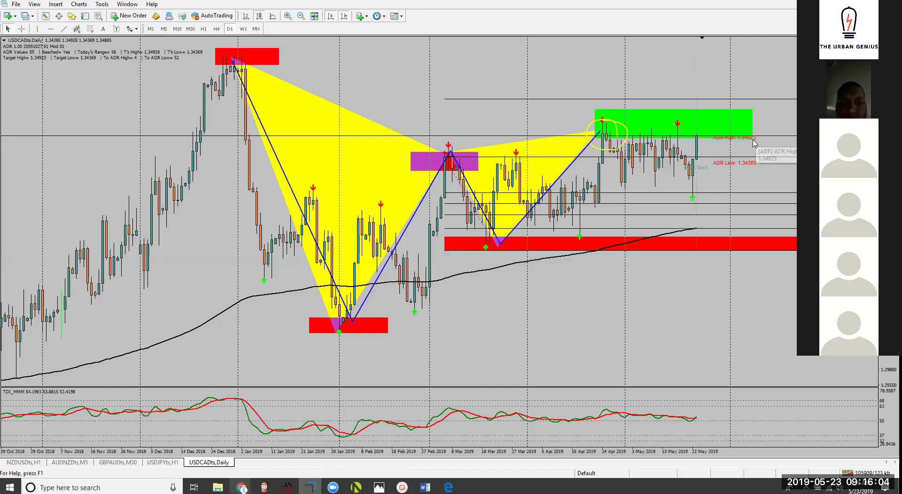
pyautogui.moveTo(753, 143); pyautogui.dragTo(756, 146)
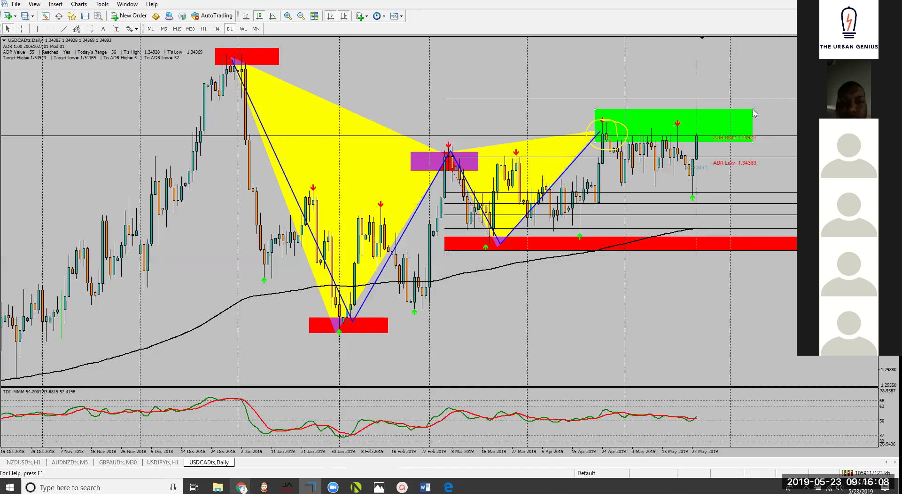
pyautogui.moveTo(753, 110)
pyautogui.mouseDown()
pyautogui.moveTo(753, 141)
pyautogui.moveTo(752, 119)
pyautogui.mouseUp()
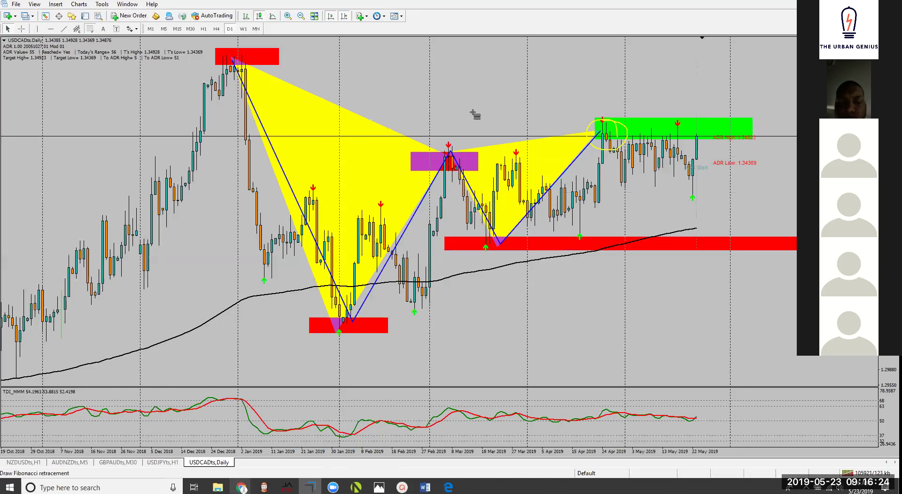
# - Draw a Fibonacci retracement from the mid-March low to the late-April high, and extend the late-January low rectangle past the current price as a thin band
pyautogui.moveTo(494, 248); pyautogui.dragTo(619, 133)
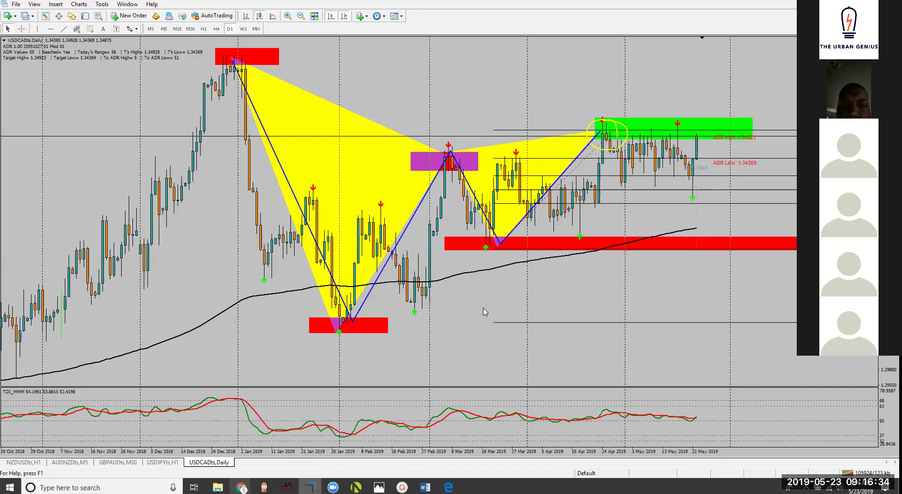
pyautogui.moveTo(388, 332); pyautogui.dragTo(813, 325)
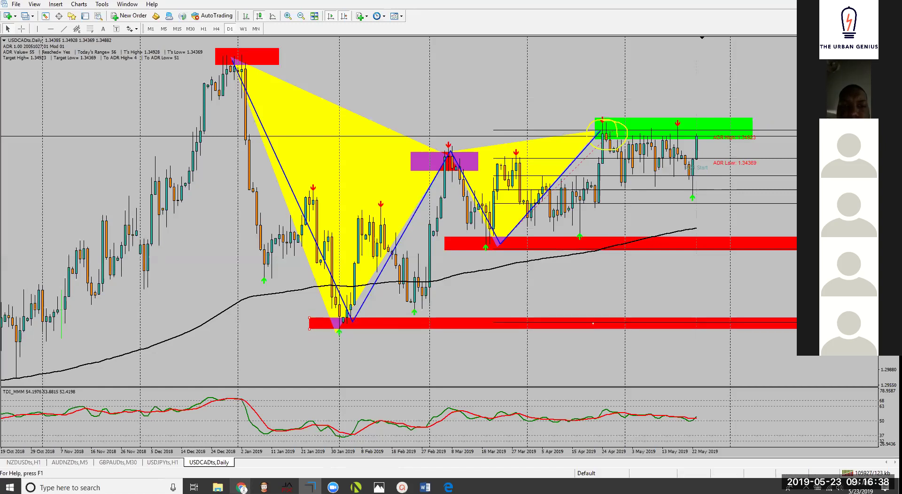
pyautogui.click(744, 299)
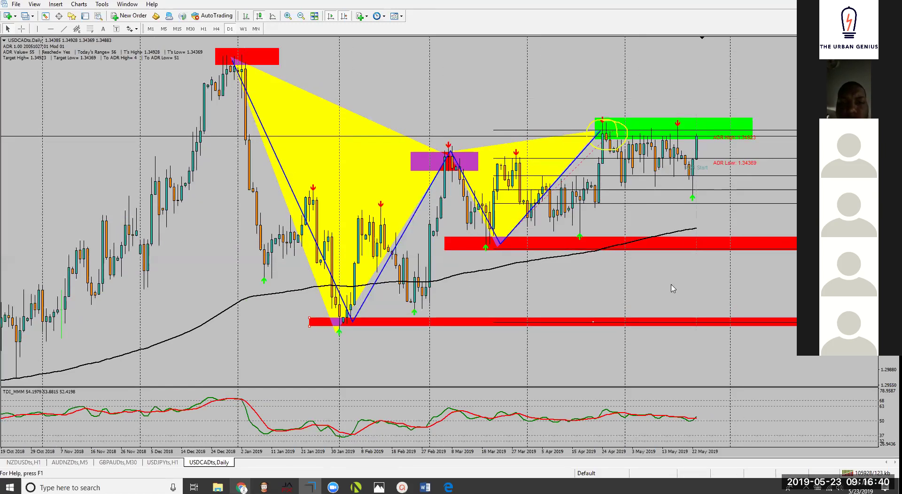
# - Examine the marked pattern on a wider daily view and on the H1 timeframe
pyautogui.click(300, 16)
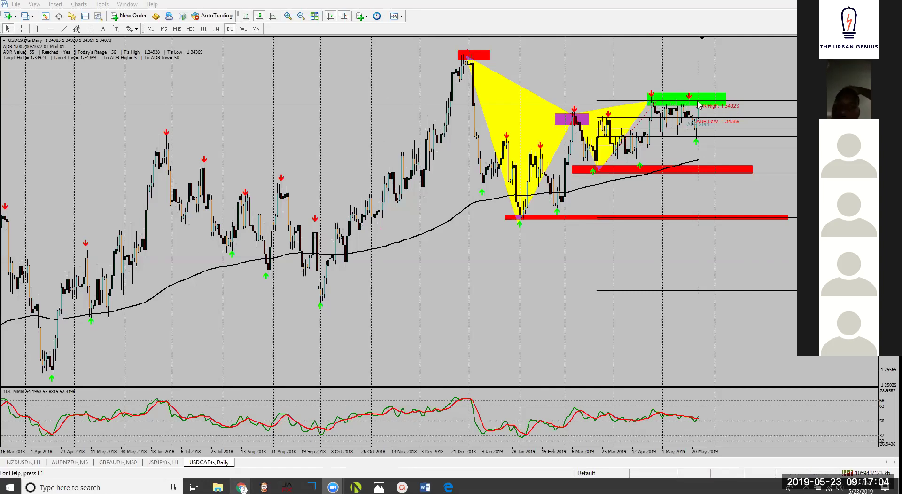
pyautogui.click(216, 29)
pyautogui.click(204, 29)
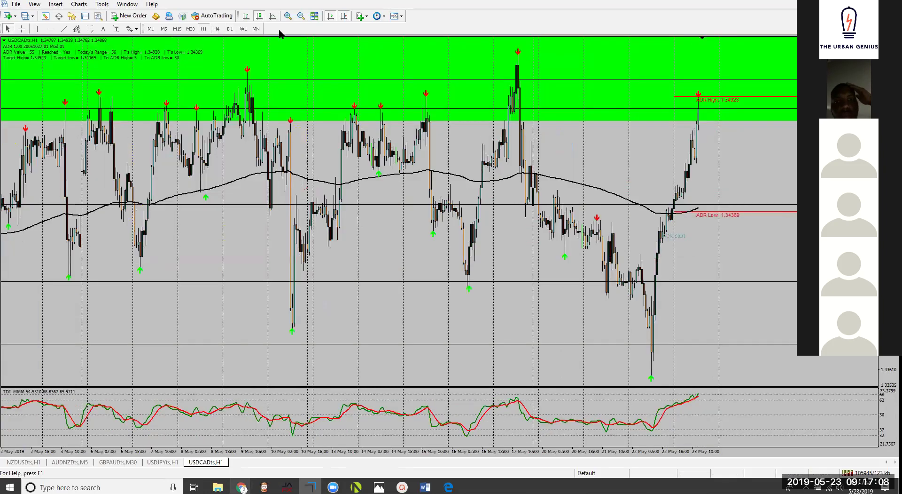
pyautogui.click(301, 16)
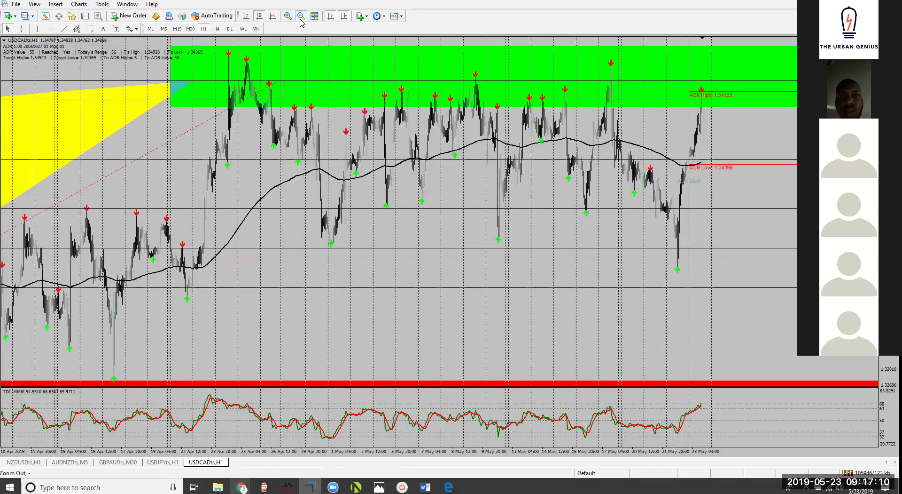
pyautogui.click(301, 17)
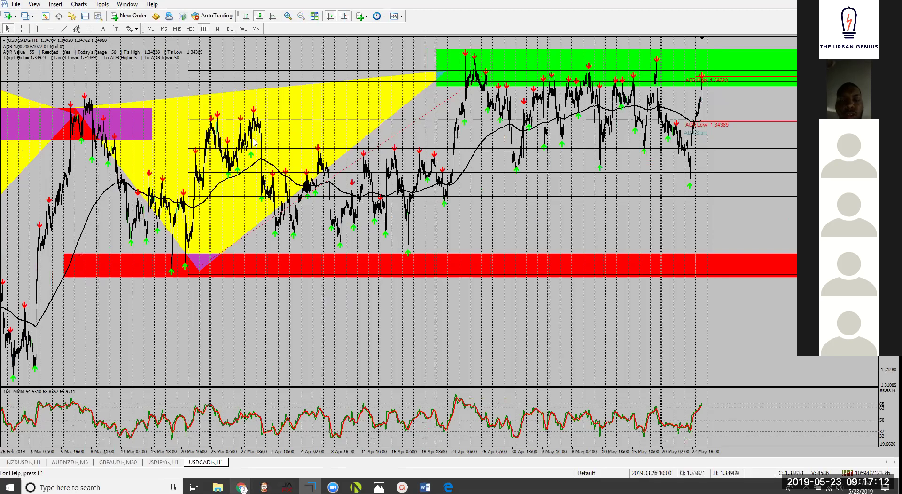
# - Switch the chart to H4 and draw a rectangle from the low just before the late-April rally past the current price
pyautogui.click(218, 30)
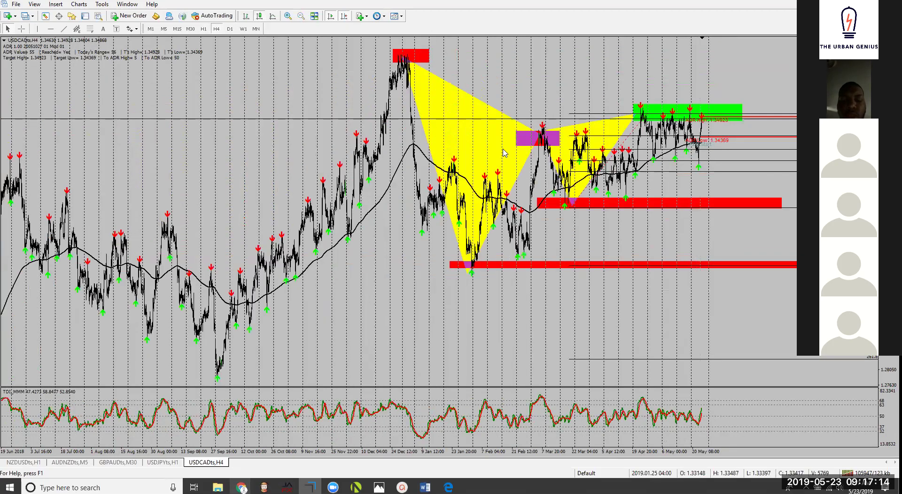
pyautogui.click(289, 19)
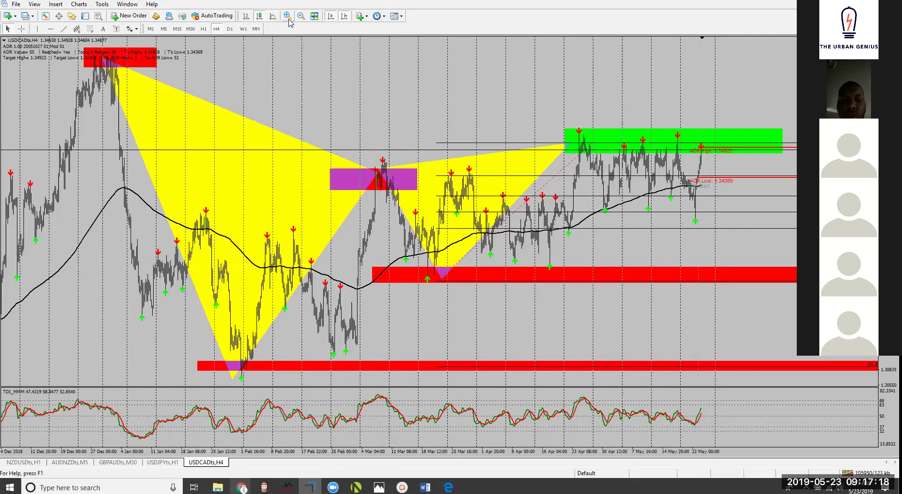
pyautogui.click(288, 18)
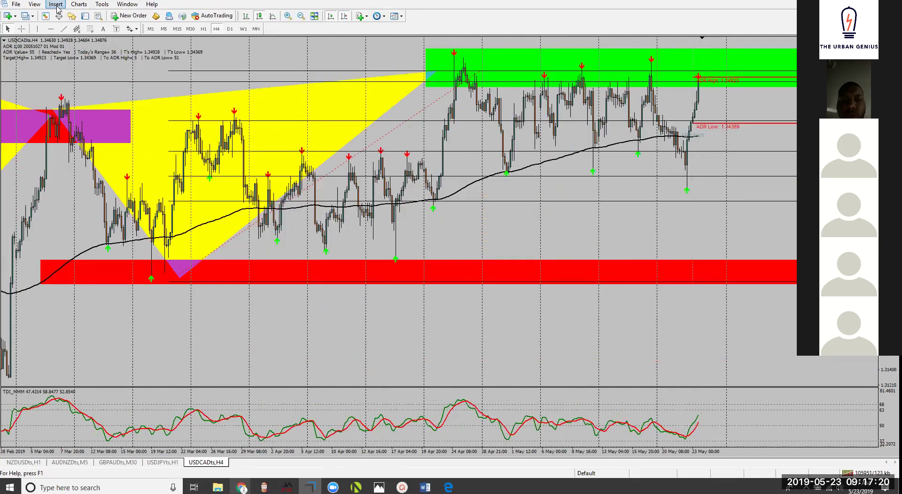
pyautogui.click(56, 8)
pyautogui.moveTo(80, 71)
pyautogui.click(138, 72)
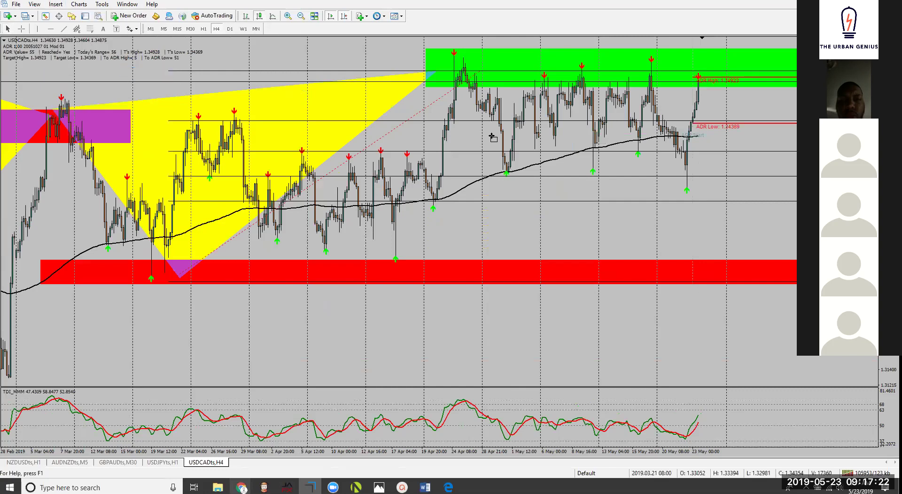
pyautogui.moveTo(431, 168)
pyautogui.mouseDown()
pyautogui.moveTo(749, 169)
pyautogui.moveTo(748, 179)
pyautogui.moveTo(781, 180)
pyautogui.moveTo(804, 203)
pyautogui.mouseUp()
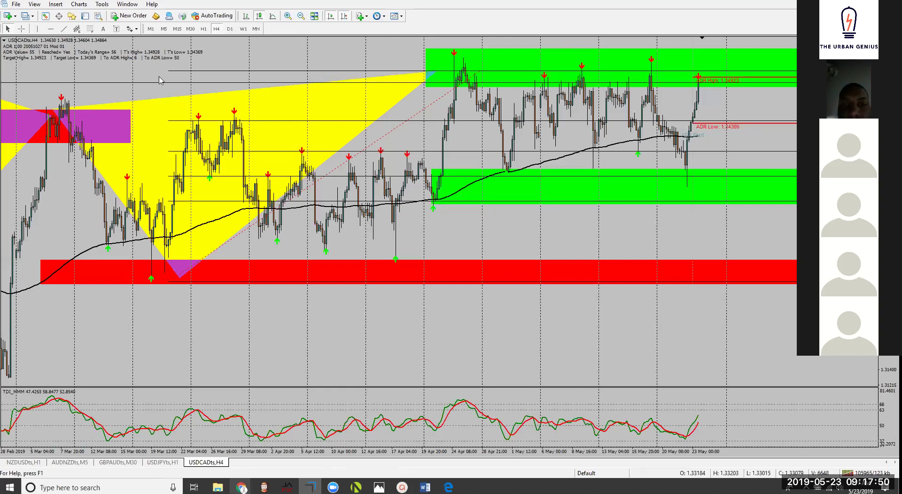
# - Switch the chart to the M15 timeframe with a wider view and enlarge the TDI indicator window
pyautogui.write('M15')
pyautogui.press('Return')
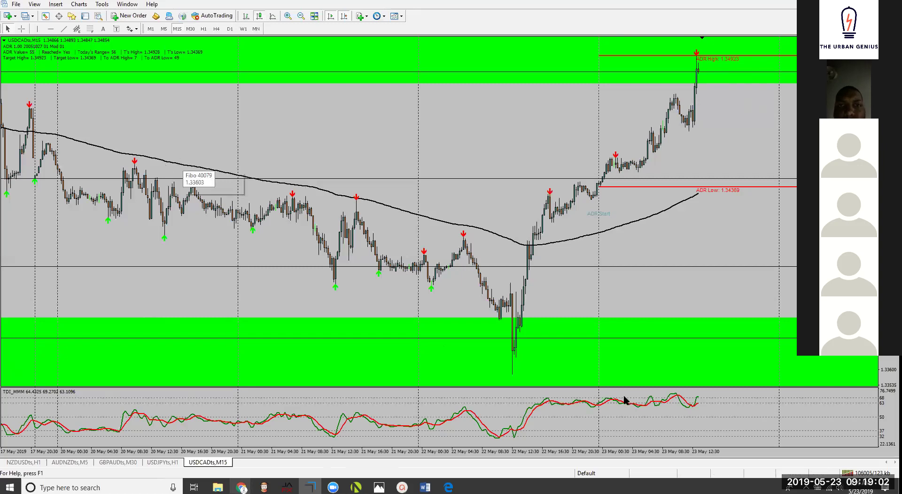
pyautogui.click(304, 15)
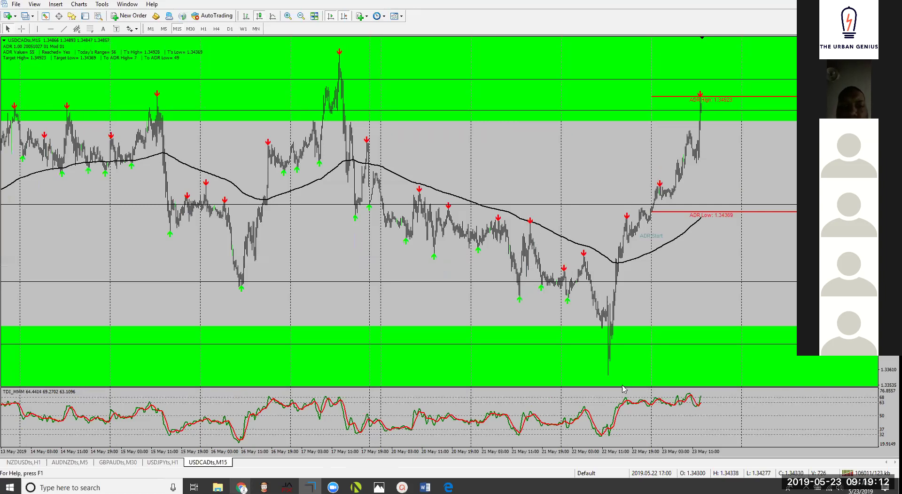
pyautogui.moveTo(621, 385); pyautogui.dragTo(628, 350)
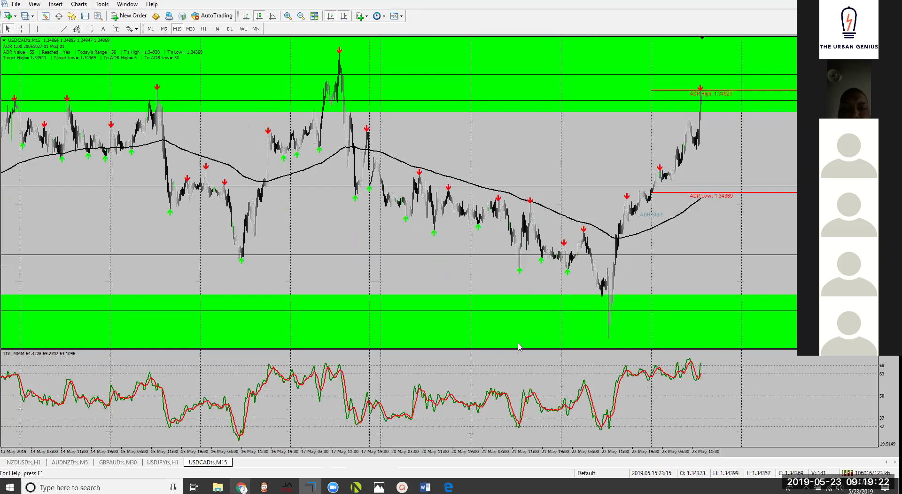
# - Draw a small rectangle in the TDI indicator window, extending forward from the latest dip of the lines just below level 63
pyautogui.moveTo(702, 368)
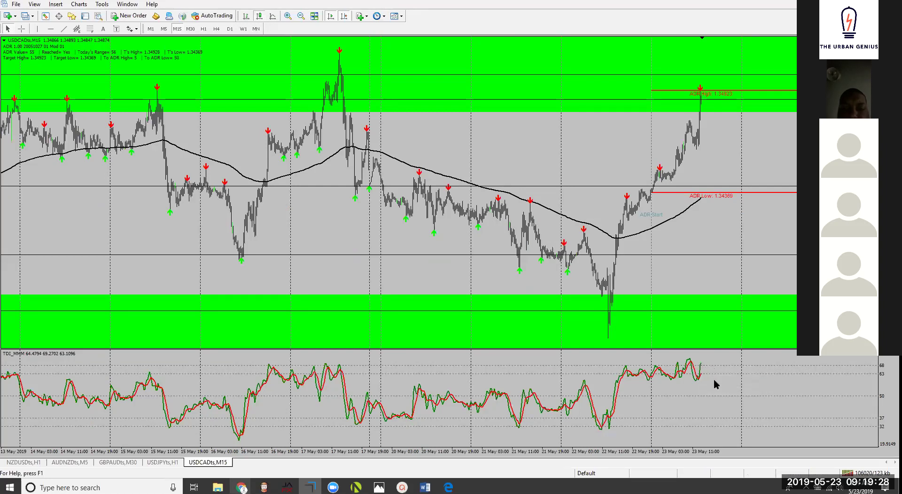
pyautogui.click(56, 4)
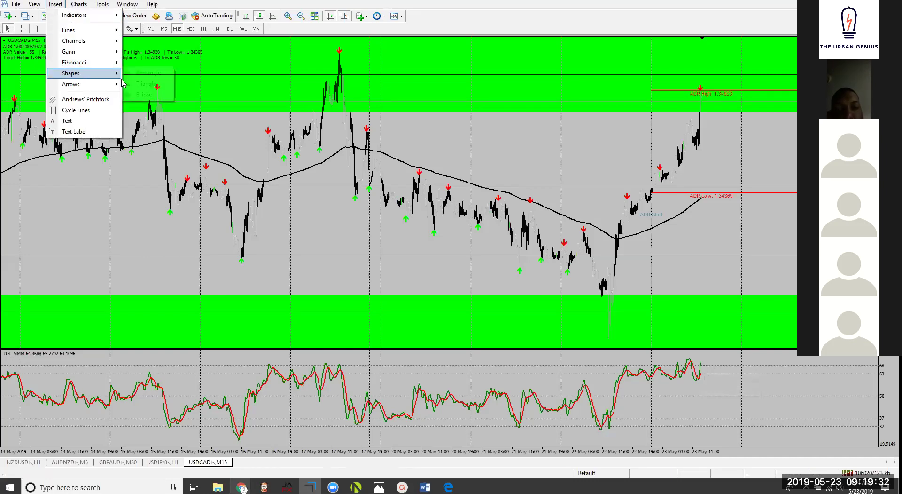
pyautogui.moveTo(70, 72)
pyautogui.click(146, 73)
pyautogui.moveTo(698, 374); pyautogui.dragTo(744, 379)
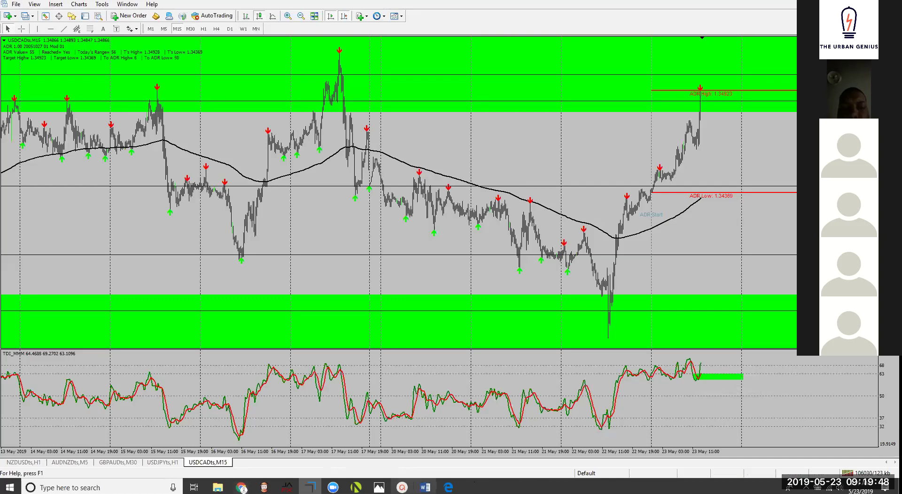
# - Open the GBPAUD M30 chart and examine its price action over a wider period
pyautogui.click(120, 462)
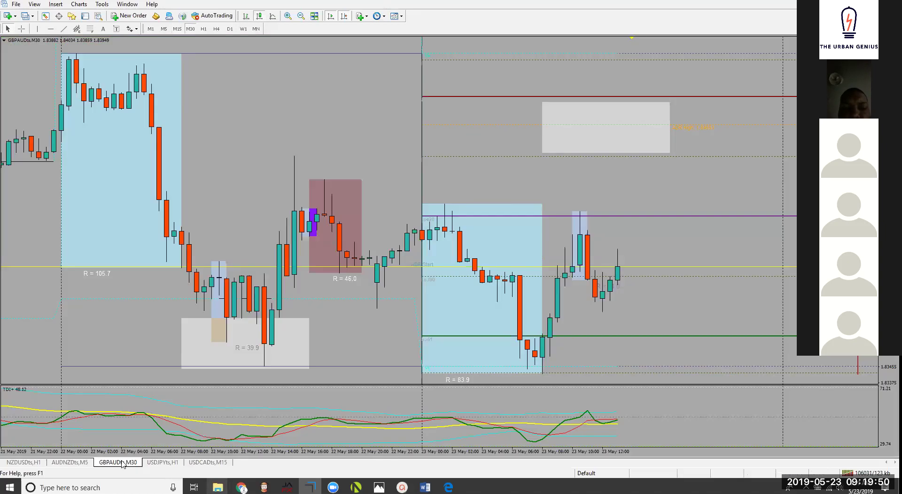
pyautogui.click(301, 15)
pyautogui.click(301, 16)
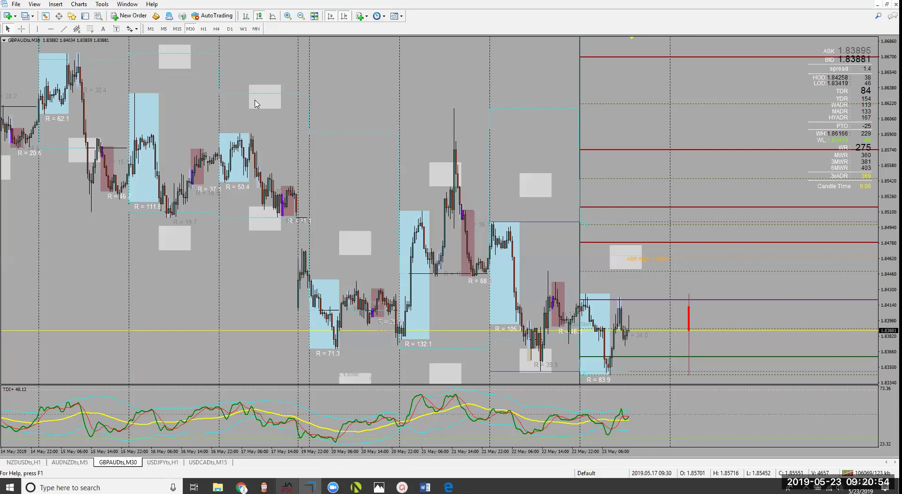
# - Review the NZDUSD H1 and USDJPY H1 charts, and return to the GBPAUD chart
pyautogui.click(36, 465)
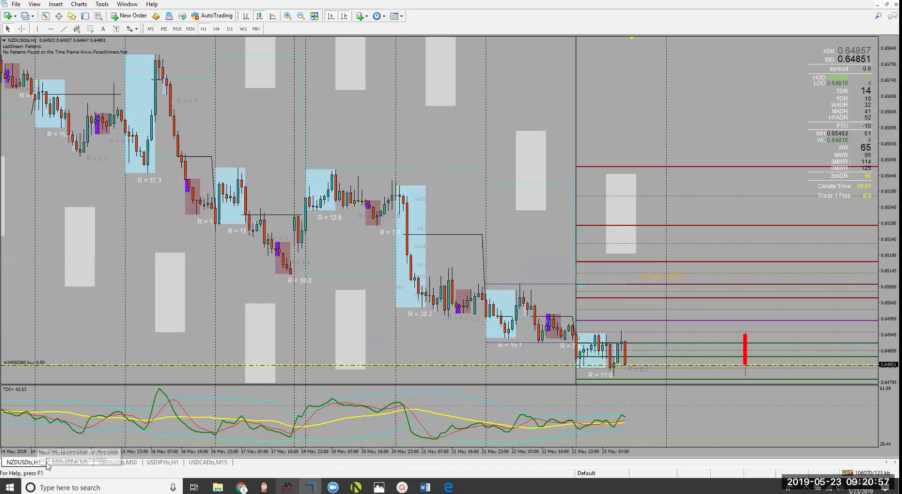
pyautogui.click(170, 461)
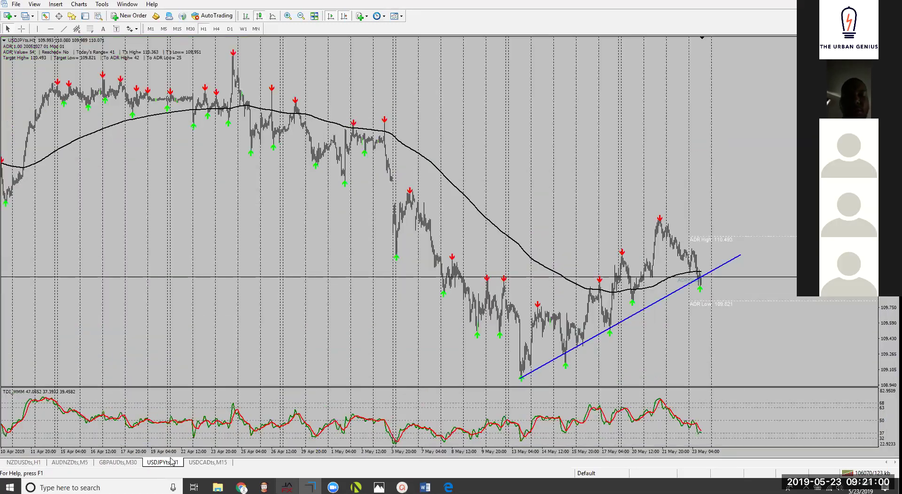
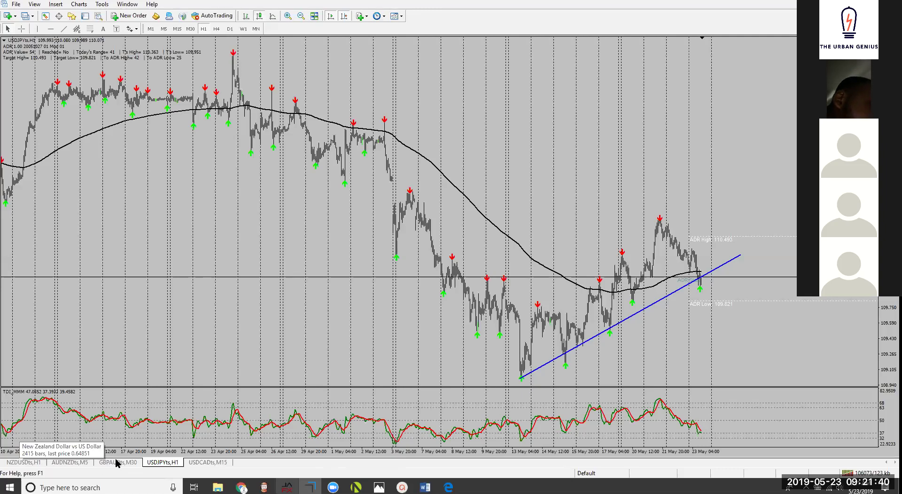
pyautogui.click(135, 462)
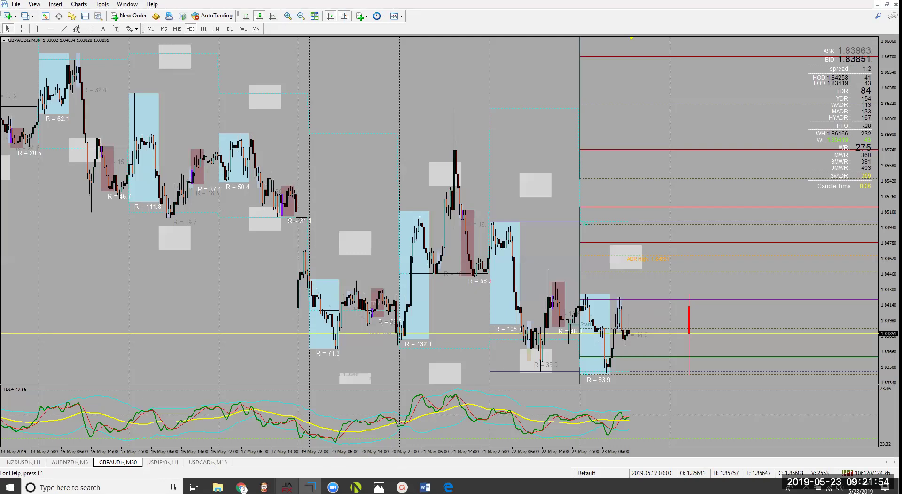
# - Check GBPAUD on H1, and switch it to M15 with the view framed on price action since late 21 May
pyautogui.click(209, 28)
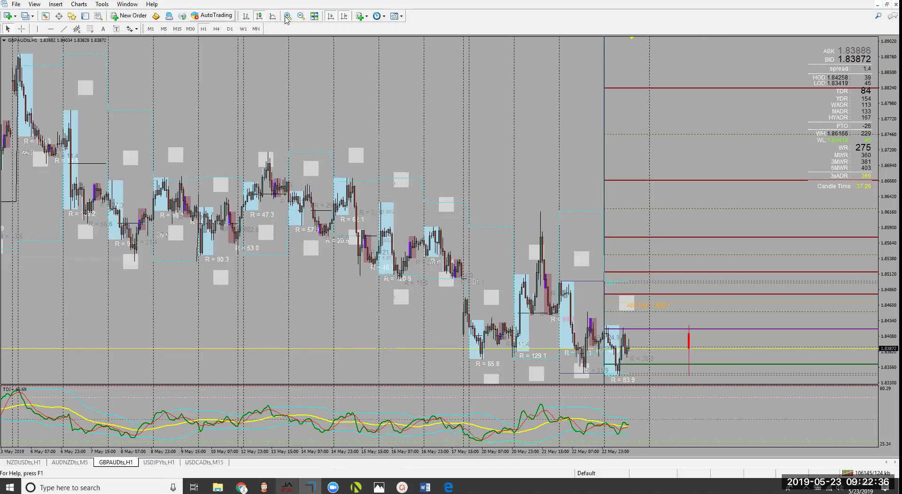
pyautogui.press('+')
pyautogui.press('+')
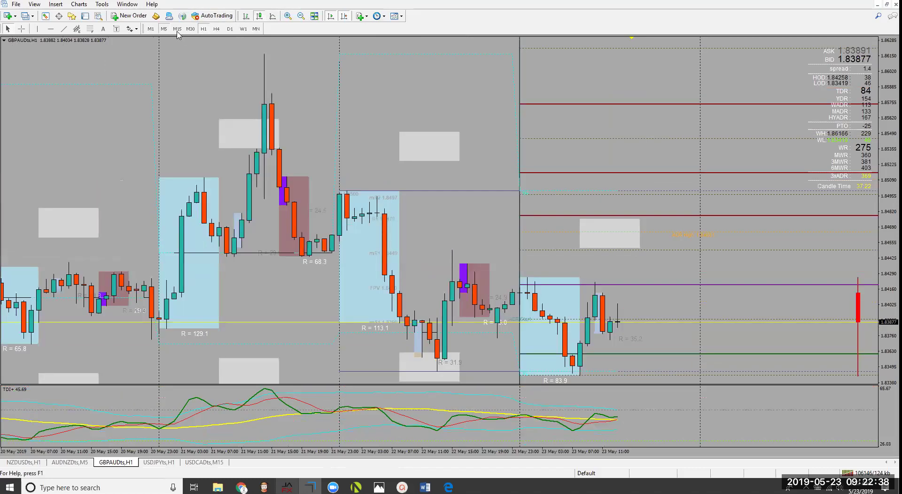
pyautogui.click(176, 29)
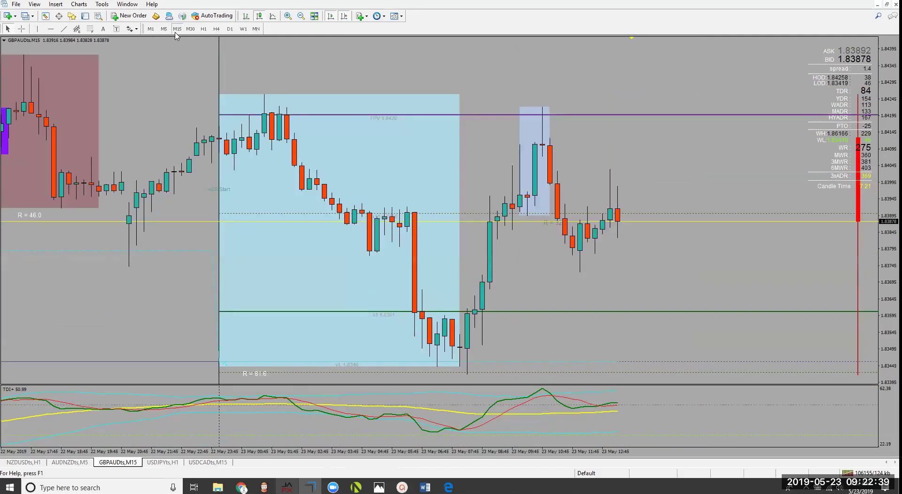
pyautogui.click(304, 19)
pyautogui.click(304, 18)
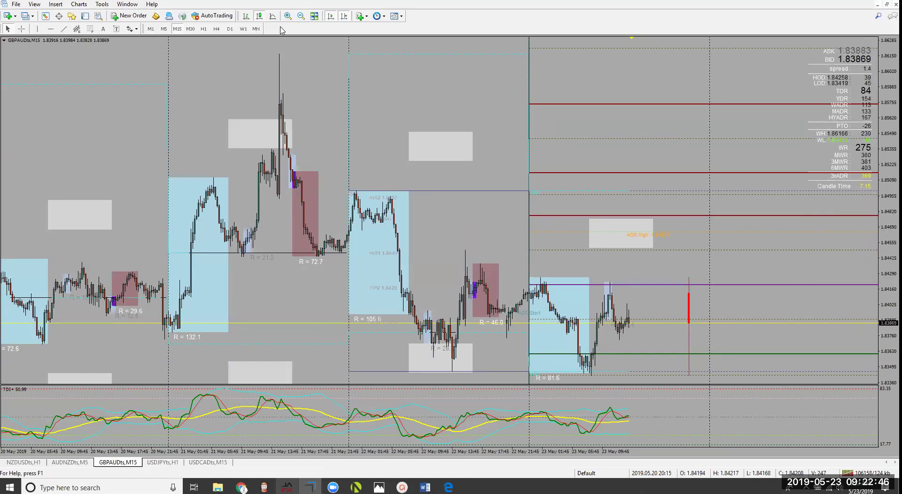
pyautogui.press('+')
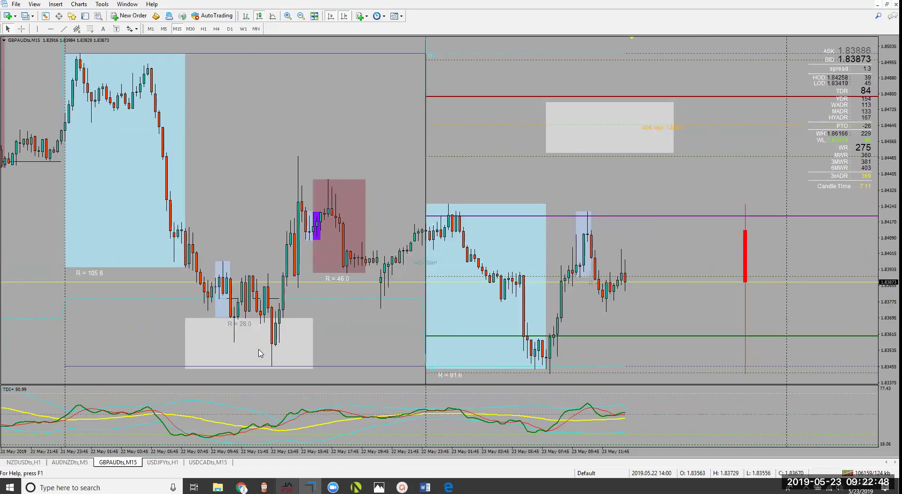
# - Draw a Fibonacci retracement upward from the 22 May low and mark that low with a small rectangle
pyautogui.click(90, 29)
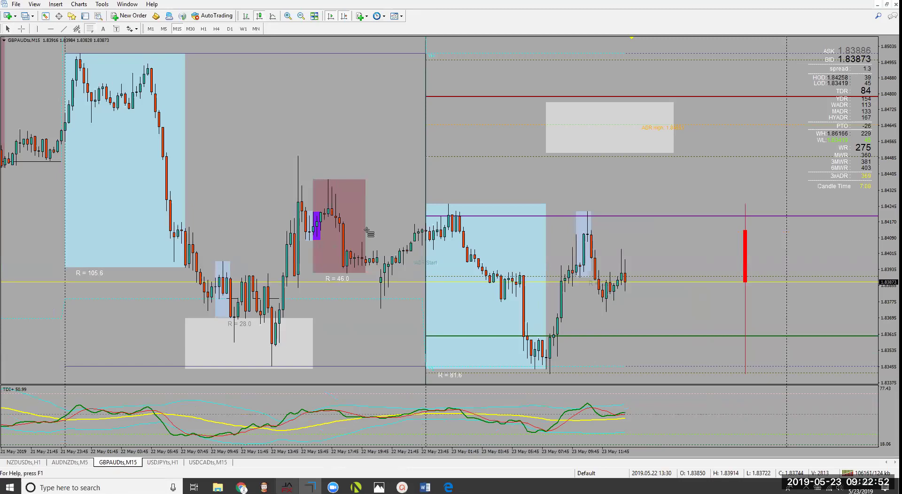
pyautogui.moveTo(277, 344); pyautogui.dragTo(392, 201)
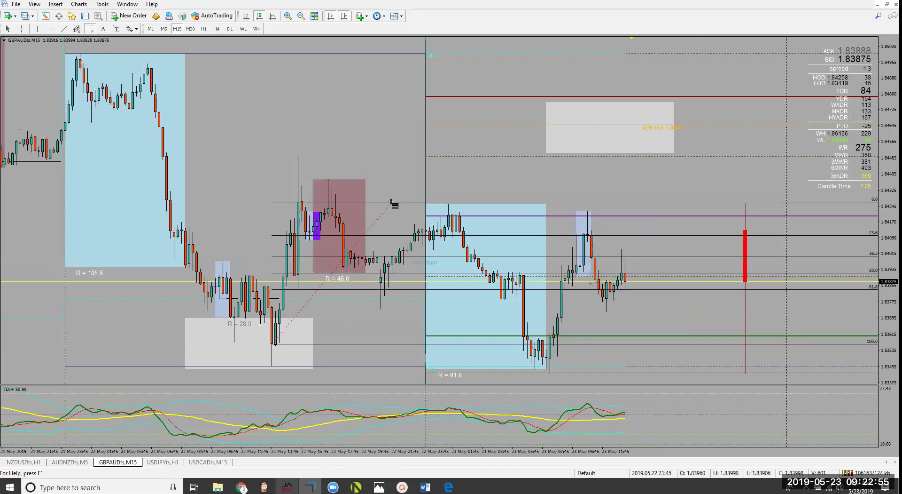
pyautogui.click(56, 3)
pyautogui.moveTo(70, 73)
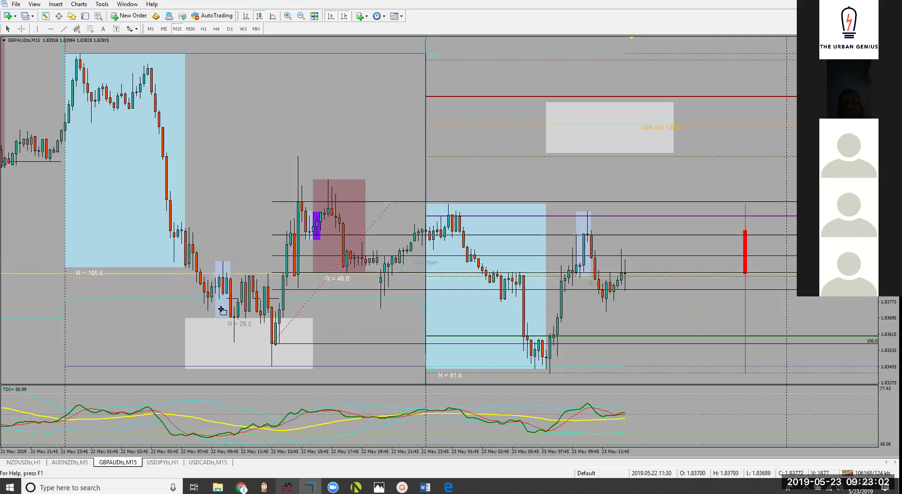
pyautogui.moveTo(246, 338); pyautogui.dragTo(298, 355)
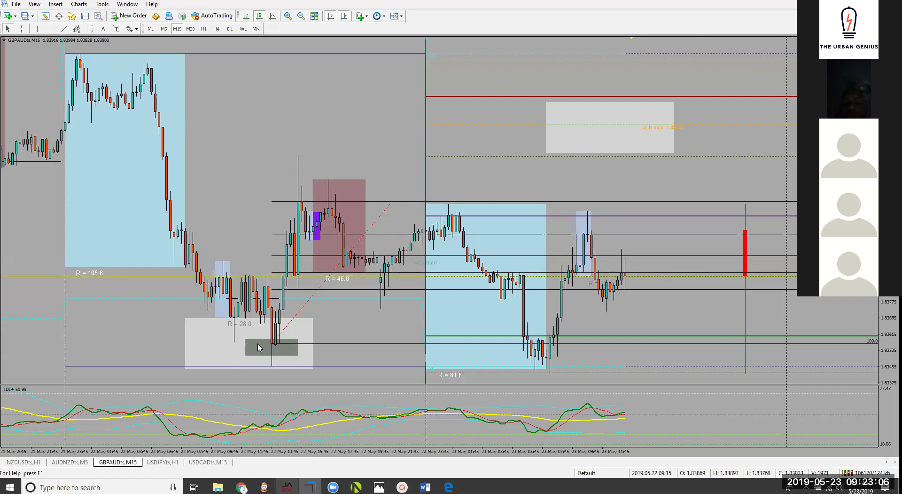
# - Extend the retracement's upper end to the 22 May rally peak and mark the peak with a small rectangle
pyautogui.moveTo(394, 203); pyautogui.dragTo(425, 159)
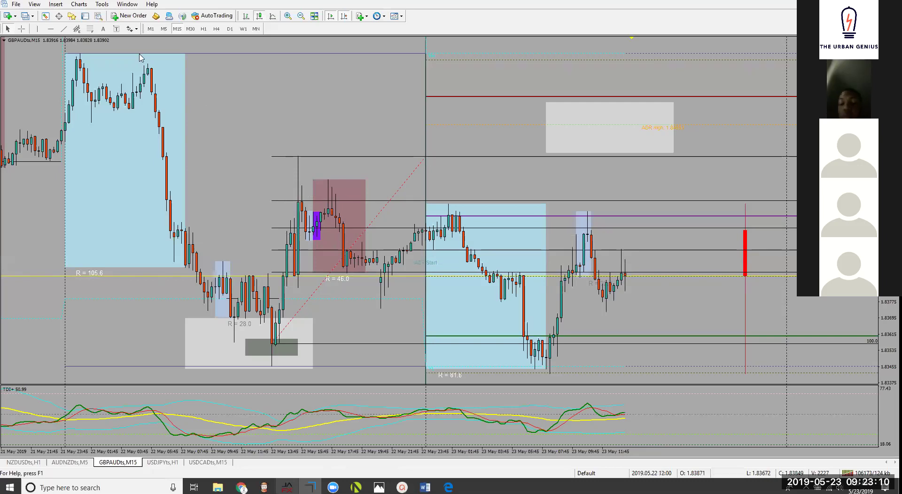
pyautogui.click(34, 4)
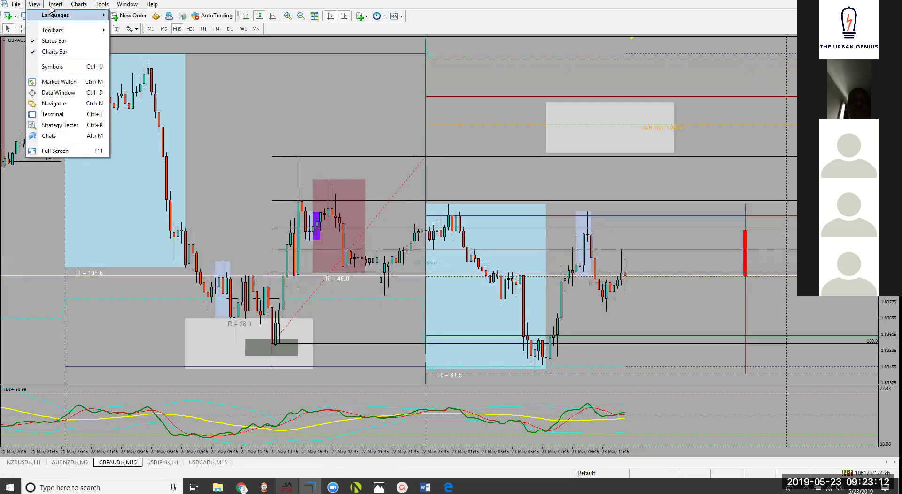
pyautogui.click(141, 72)
pyautogui.moveTo(279, 151); pyautogui.dragTo(343, 169)
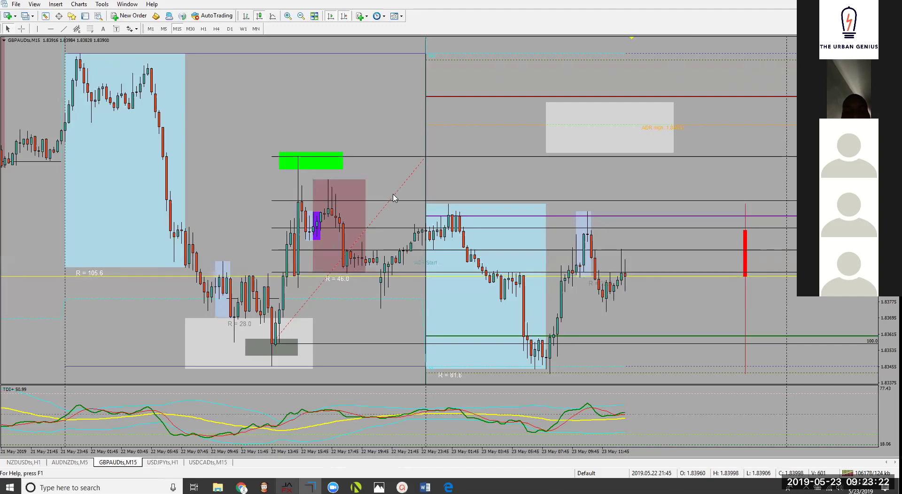
# - Replace the Fibonacci retracement with one drawn from the tip of the 22 May low wick up to the rally peak
pyautogui.press('BackSpace')
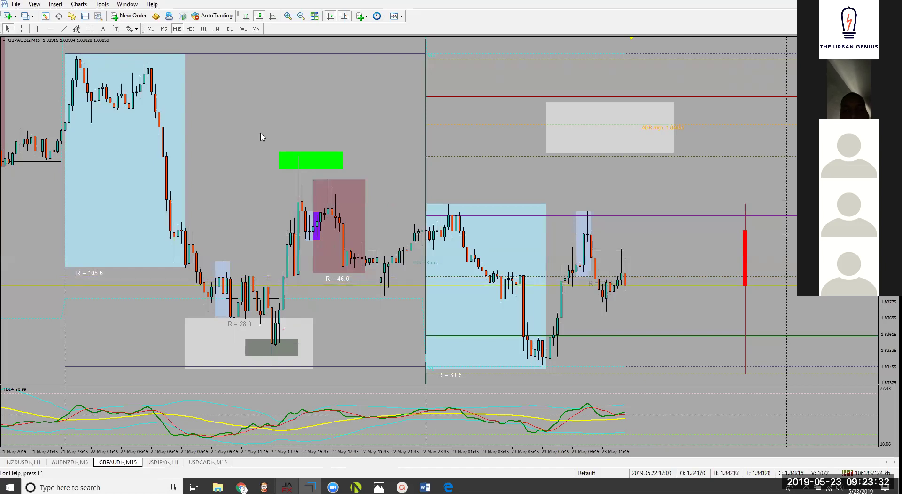
pyautogui.click(51, 4)
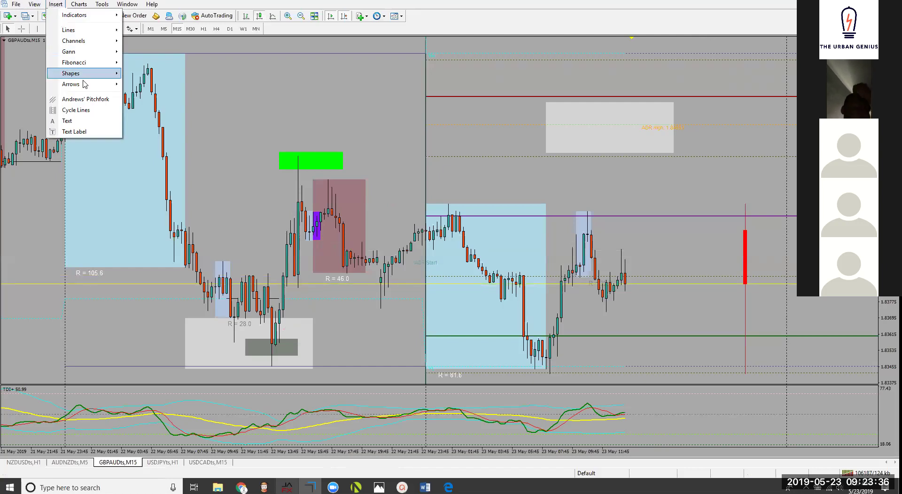
pyautogui.moveTo(86, 64)
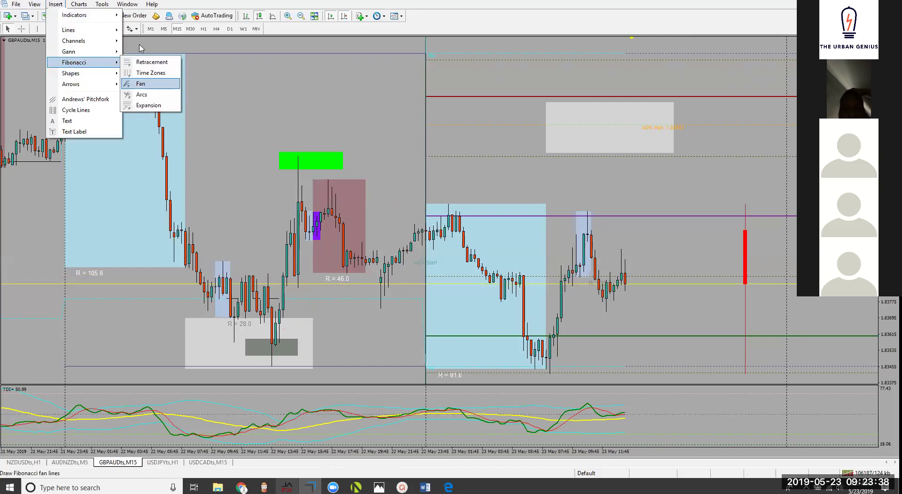
pyautogui.click(149, 66)
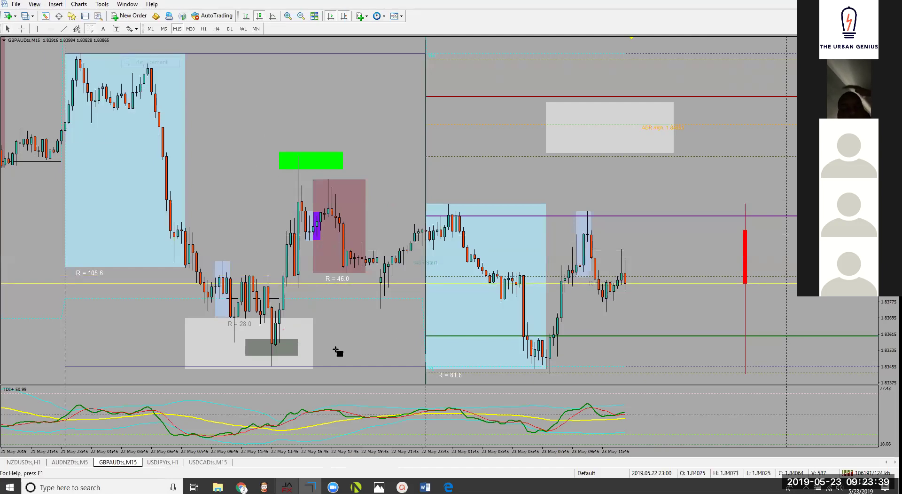
pyautogui.click(272, 366)
pyautogui.moveTo(272, 365); pyautogui.dragTo(395, 155)
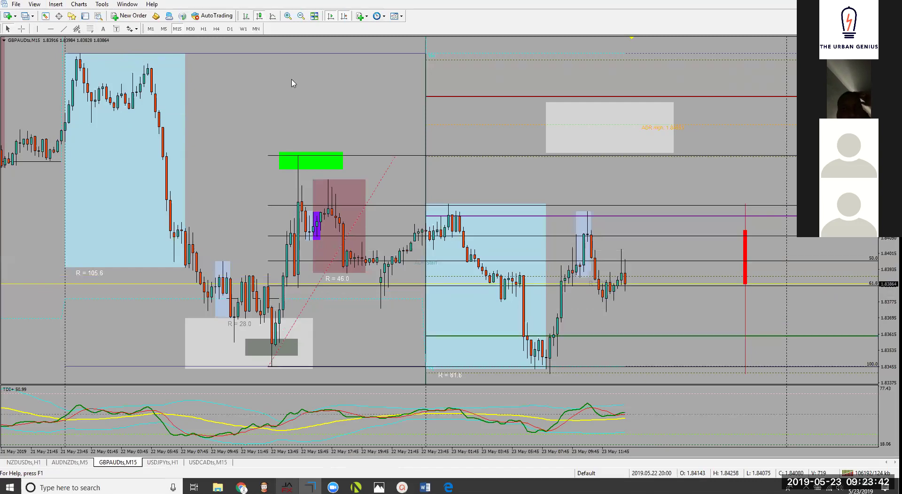
# - Draw a long rectangle over the 61.8 retracement level, extending past the current price, and delete the Fibonacci retracement
pyautogui.click(56, 4)
pyautogui.moveTo(71, 74)
pyautogui.click(143, 73)
pyautogui.moveTo(347, 277); pyautogui.dragTo(757, 290)
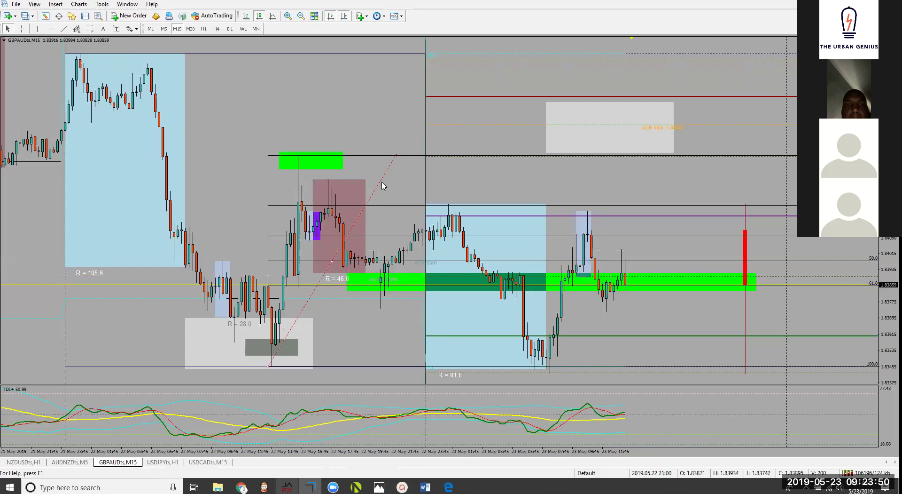
pyautogui.press('Delete')
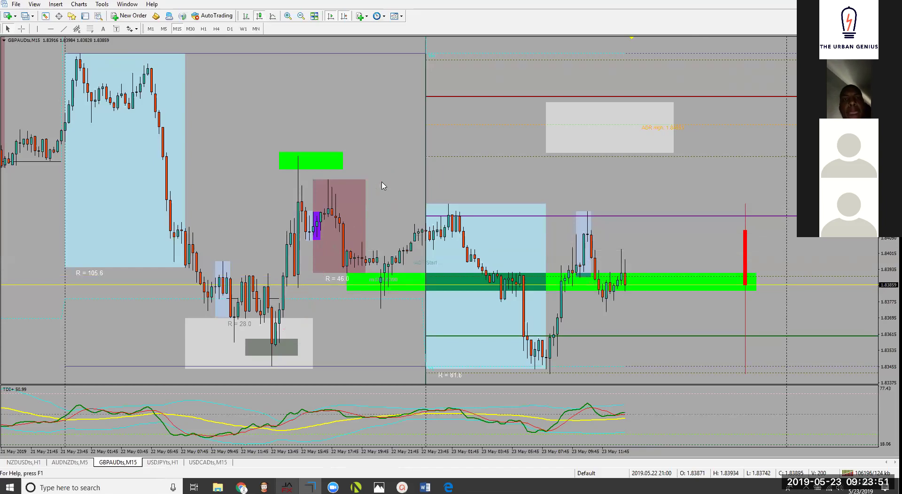
# - Draw a triangle connecting the 22 May low, the rally peak and the pullback low just below the long rectangle
pyautogui.click(55, 5)
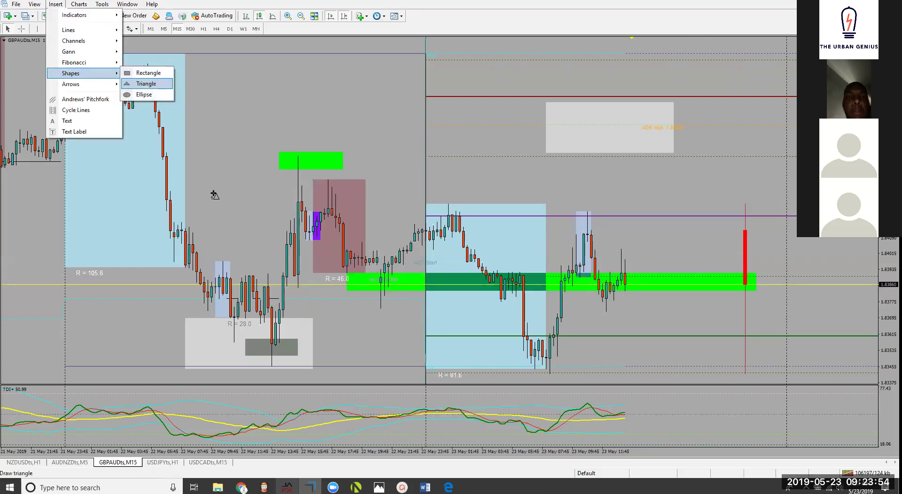
pyautogui.click(136, 73)
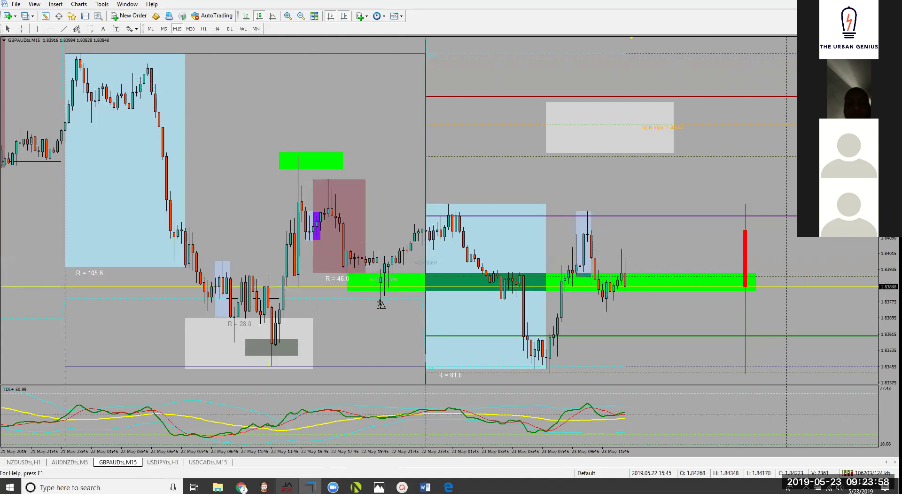
pyautogui.click(184, 332)
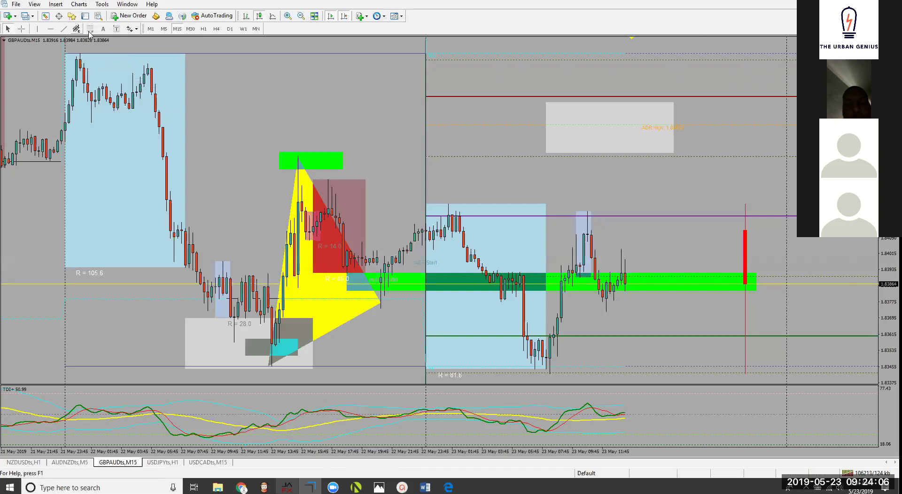
# - Draw a Fibonacci retracement from the 22 May rally peak down to the pullback low at the triangle's last corner
pyautogui.click(89, 30)
pyautogui.moveTo(298, 156); pyautogui.dragTo(395, 307)
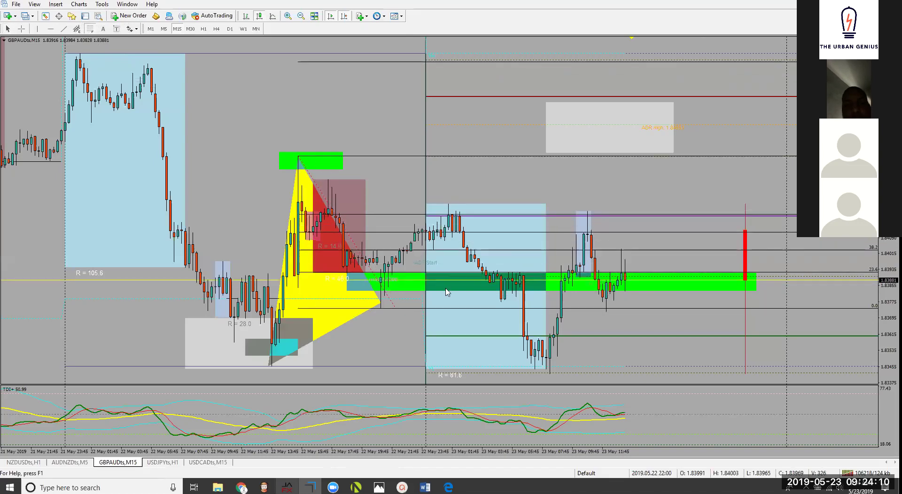
# - Draw a long rectangle over the pullback's 61.8 level, extending past the current price, and delete the Fibonacci retracement
pyautogui.click(55, 4)
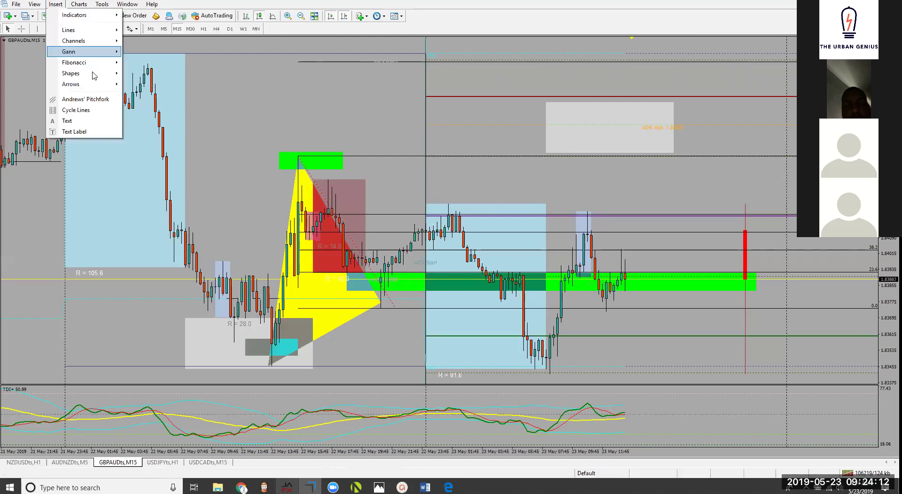
pyautogui.moveTo(94, 74)
pyautogui.click(144, 74)
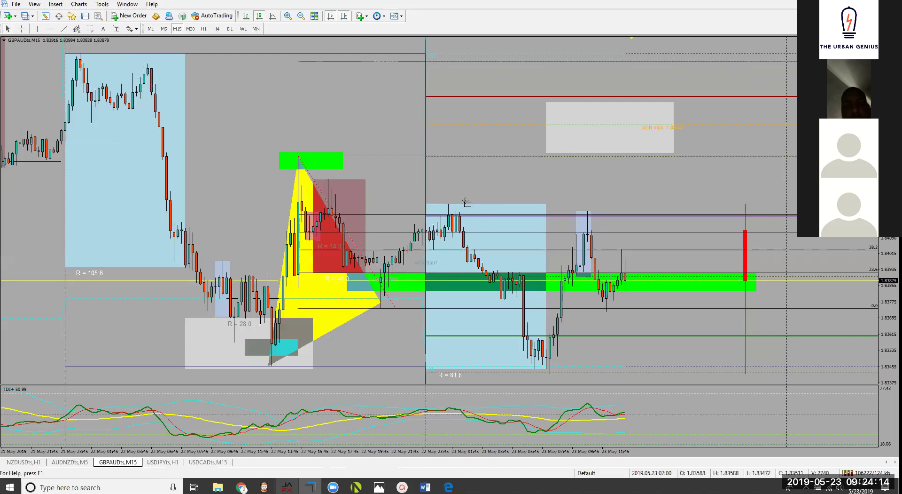
pyautogui.moveTo(419, 205)
pyautogui.mouseDown()
pyautogui.moveTo(827, 215)
pyautogui.moveTo(827, 223)
pyautogui.mouseUp()
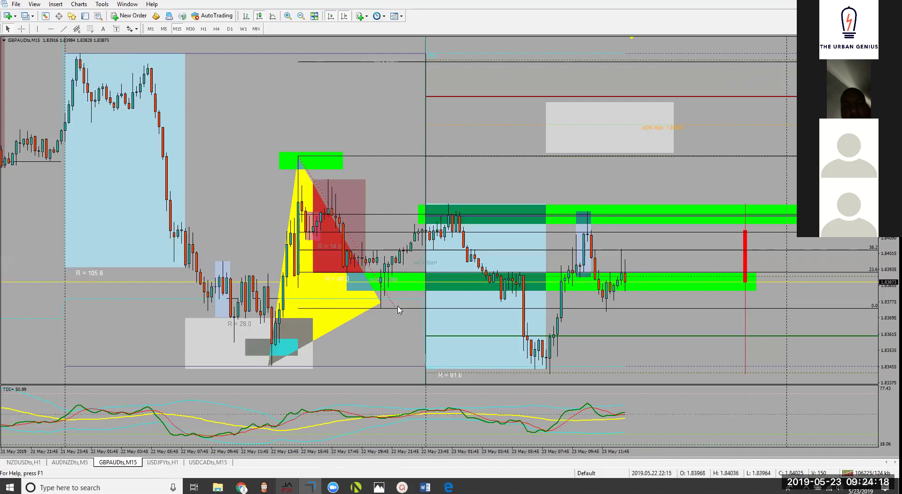
pyautogui.press('Delete')
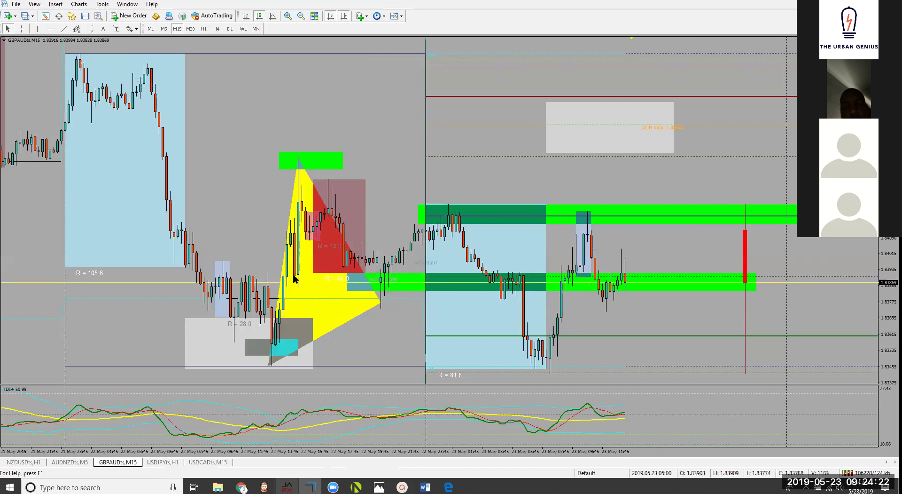
# - Draw a Fibonacci retracement from the pullback low at the triangle's last corner up to the early 23 May high
pyautogui.click(88, 29)
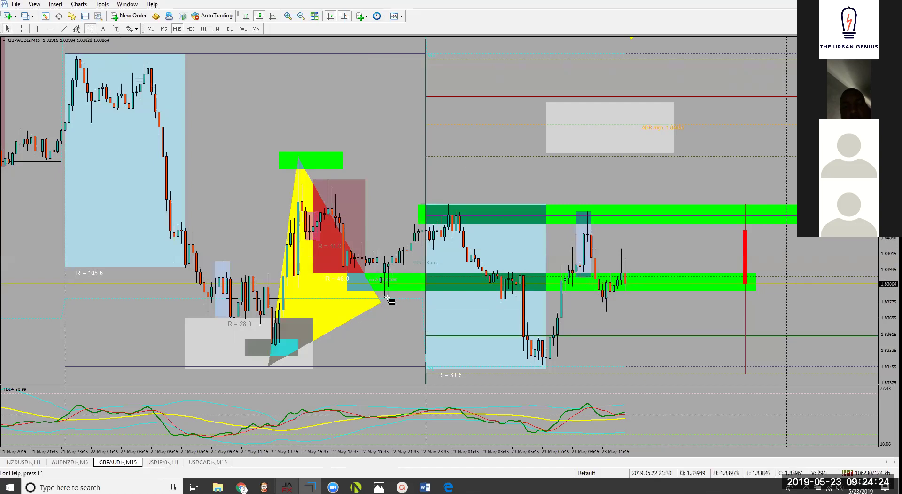
pyautogui.moveTo(380, 303); pyautogui.dragTo(395, 279)
pyautogui.moveTo(435, 237); pyautogui.dragTo(469, 204)
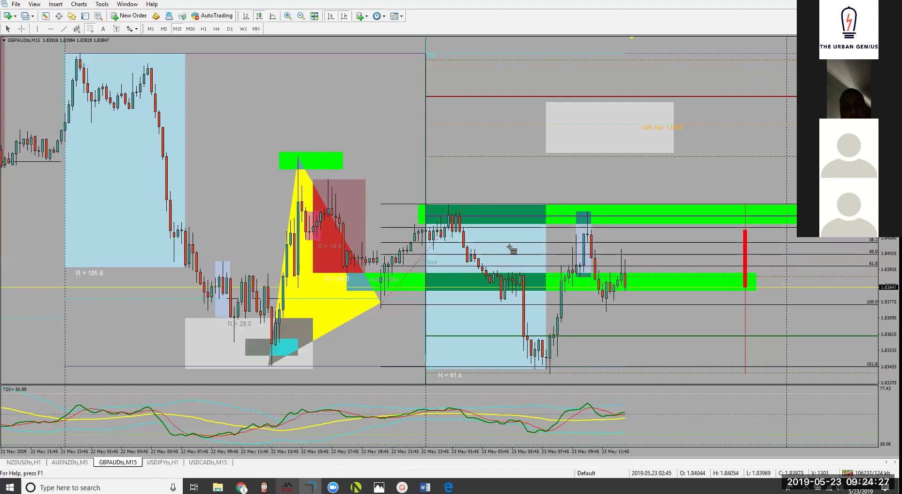
# - Draw a long rectangle over the 161.8 Fibonacci level around the 23 May lows, extending past the current price
pyautogui.click(55, 4)
pyautogui.moveTo(87, 73)
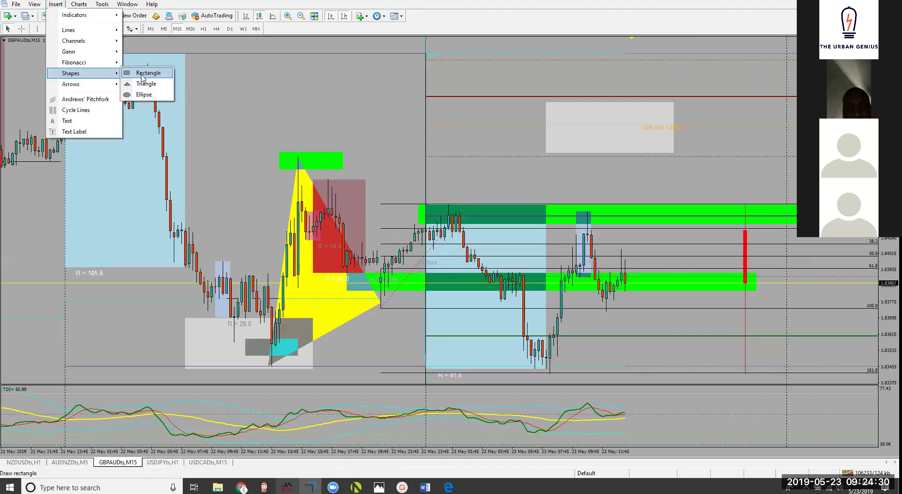
pyautogui.click(143, 73)
pyautogui.moveTo(497, 351); pyautogui.dragTo(873, 378)
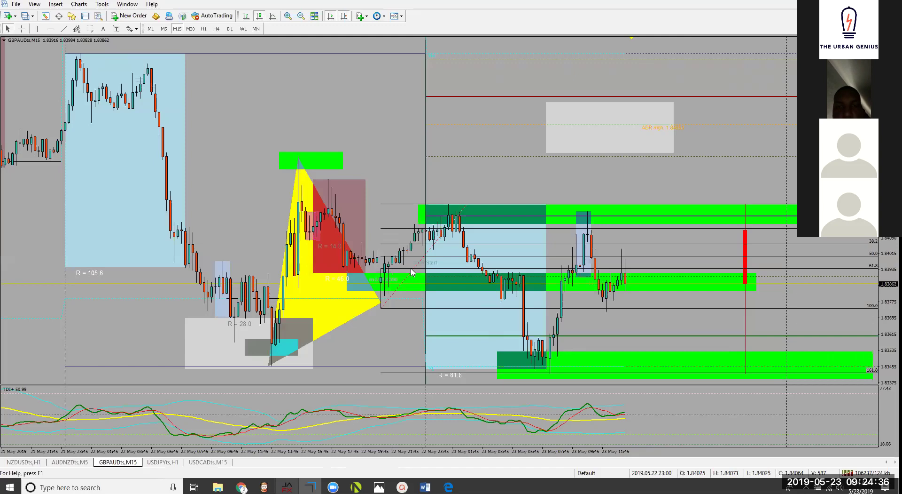
# - Delete the Fibonacci retracement and draw a triangle joining the pullback low, the early 23 May high and the 23 May low
pyautogui.press('Delete')
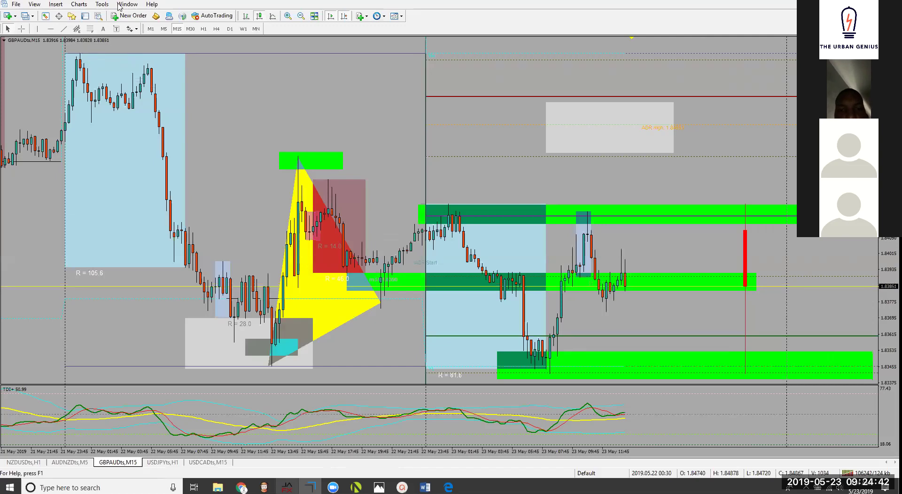
pyautogui.click(55, 4)
pyautogui.moveTo(94, 74)
pyautogui.click(146, 84)
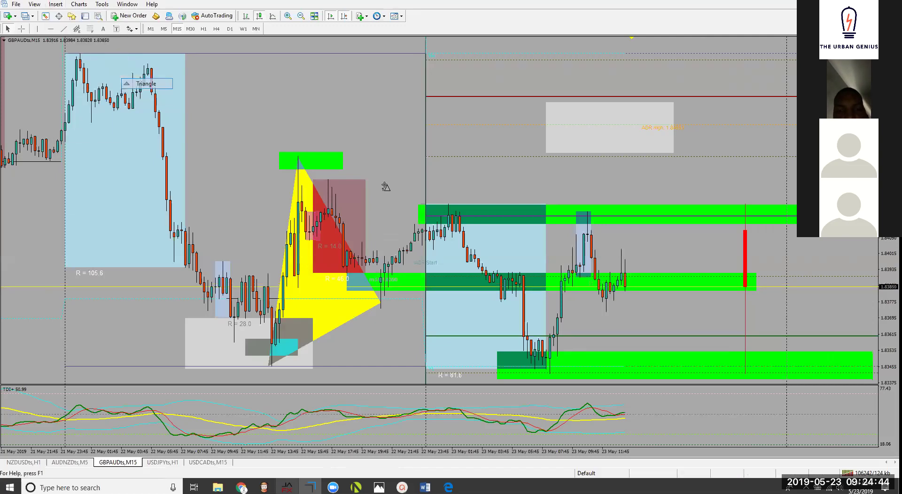
pyautogui.moveTo(447, 206)
pyautogui.mouseDown()
pyautogui.moveTo(525, 368)
pyautogui.moveTo(546, 371)
pyautogui.mouseUp()
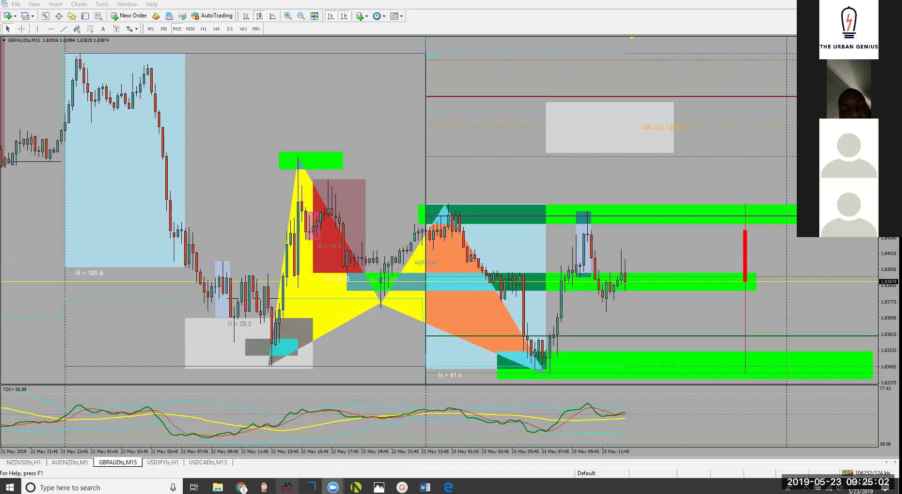
# - Circle the 23 May lows freehand and draw a Fibonacci retracement from the early 23 May high down to the 23 May low
pyautogui.moveTo(543, 339)
pyautogui.mouseDown()
pyautogui.moveTo(506, 358)
pyautogui.moveTo(524, 371)
pyautogui.moveTo(581, 375)
pyautogui.moveTo(590, 360)
pyautogui.mouseUp()
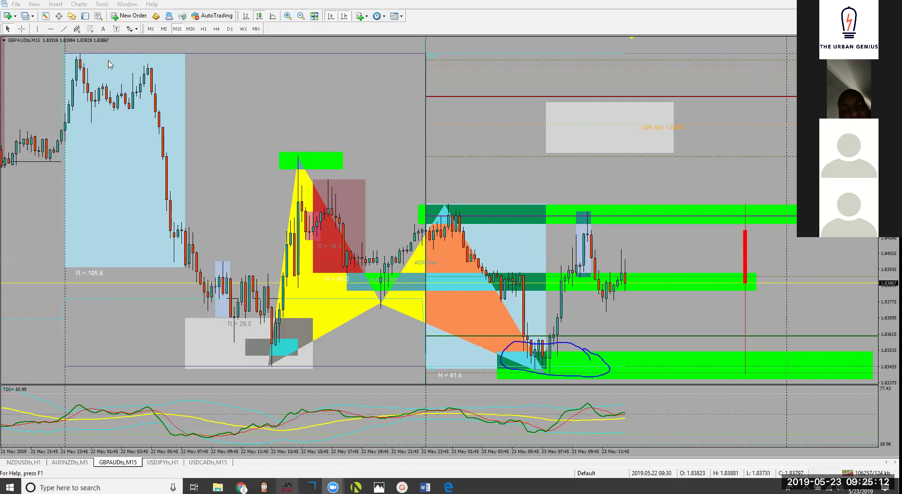
pyautogui.moveTo(446, 205)
pyautogui.mouseDown()
pyautogui.moveTo(598, 334)
pyautogui.moveTo(606, 372)
pyautogui.mouseUp()
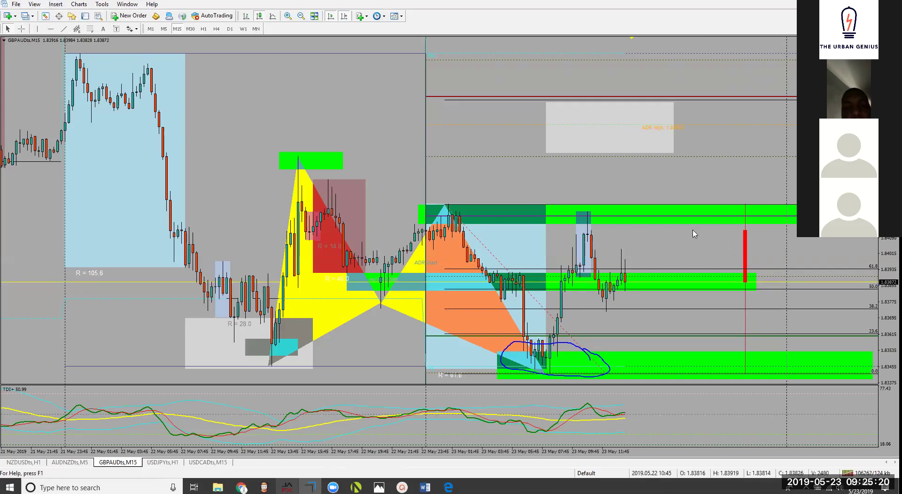
# - Set the colour of the long rectangle at the early 23 May high to Red
pyautogui.rightClick(800, 235)
pyautogui.click(827, 240)
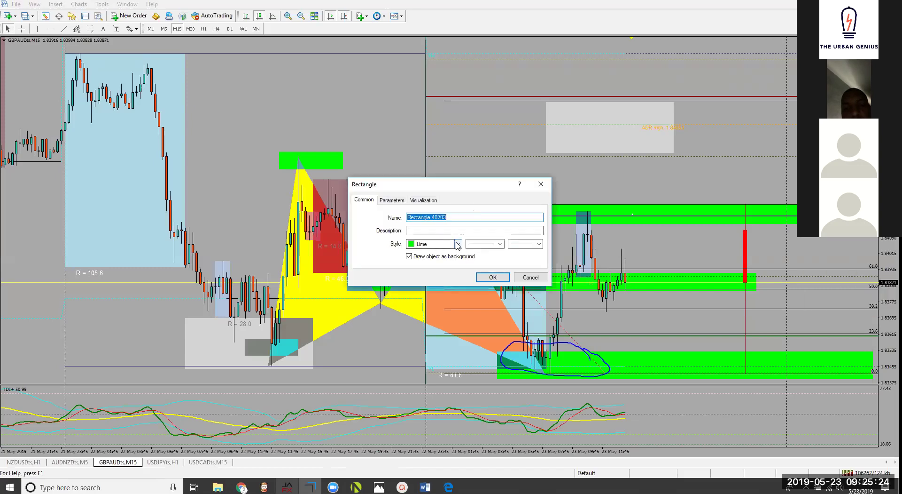
pyautogui.click(446, 243)
pyautogui.click(470, 301)
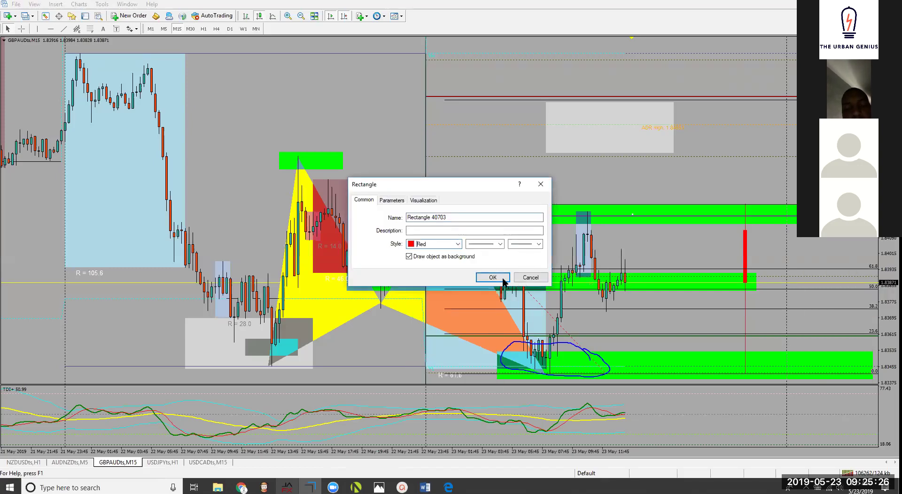
pyautogui.click(488, 277)
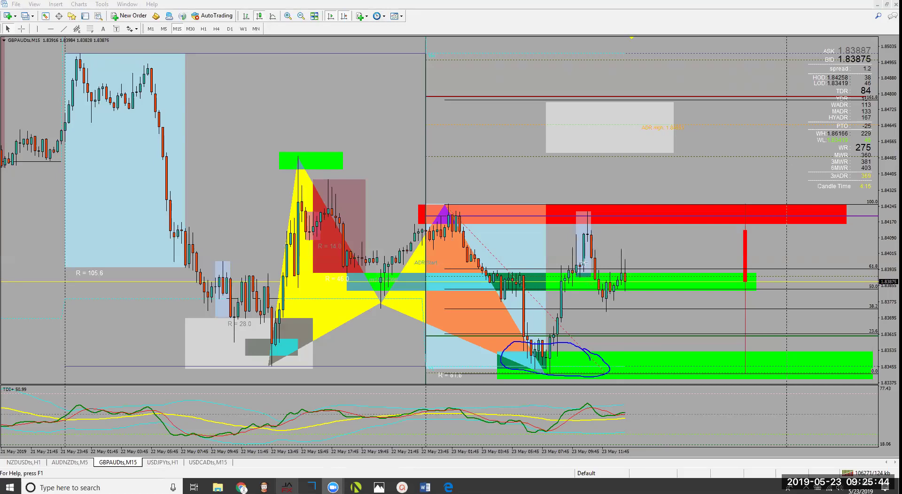
# - Sketch a rising zigzag price projection from the 23 May lows and draw a long rectangle over the 161.8 Fibonacci level above the highs
pyautogui.moveTo(541, 370); pyautogui.dragTo(689, 127)
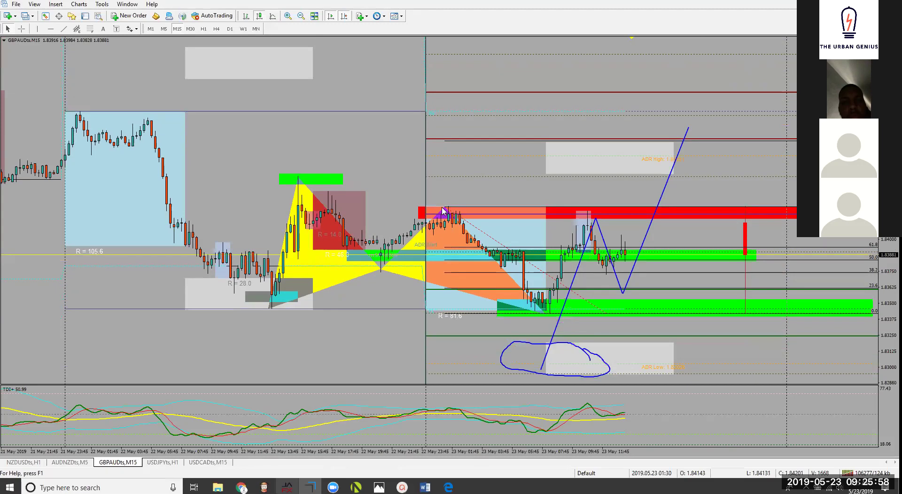
pyautogui.click(56, 4)
pyautogui.moveTo(70, 73)
pyautogui.click(148, 73)
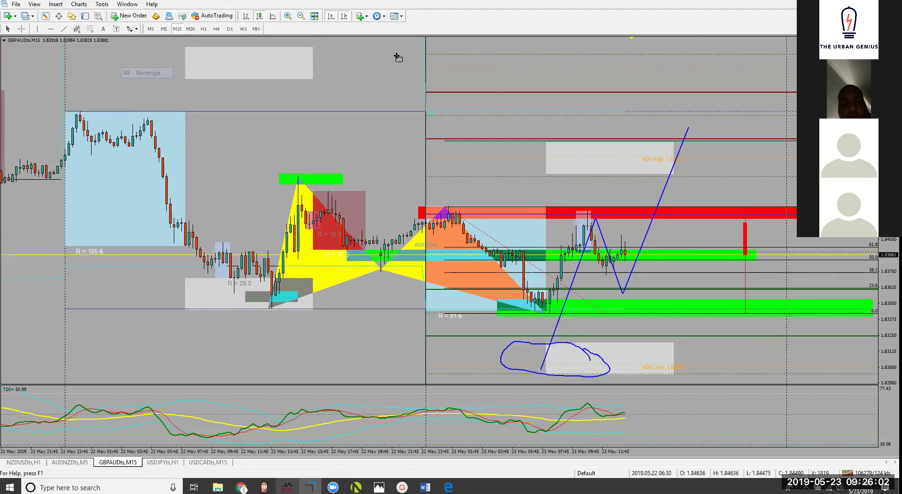
pyautogui.moveTo(493, 129)
pyautogui.mouseDown()
pyautogui.moveTo(808, 119)
pyautogui.moveTo(808, 145)
pyautogui.mouseUp()
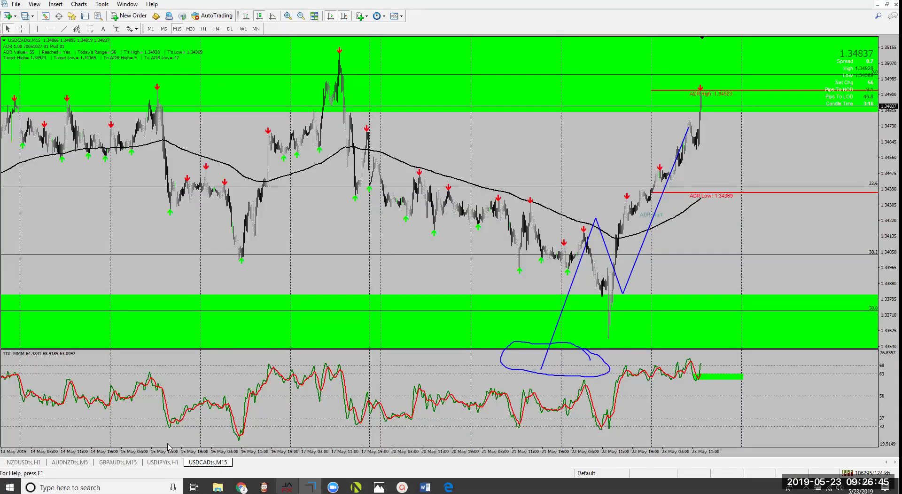
# - Check the NZDUSD H1 chart, then return to USDCAD M15 and view its latest candles up close
pyautogui.click(208, 462)
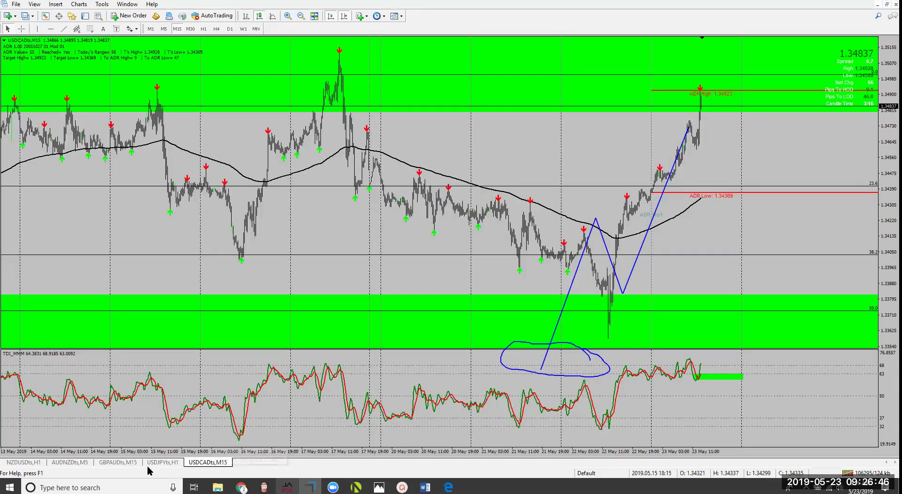
pyautogui.click(34, 462)
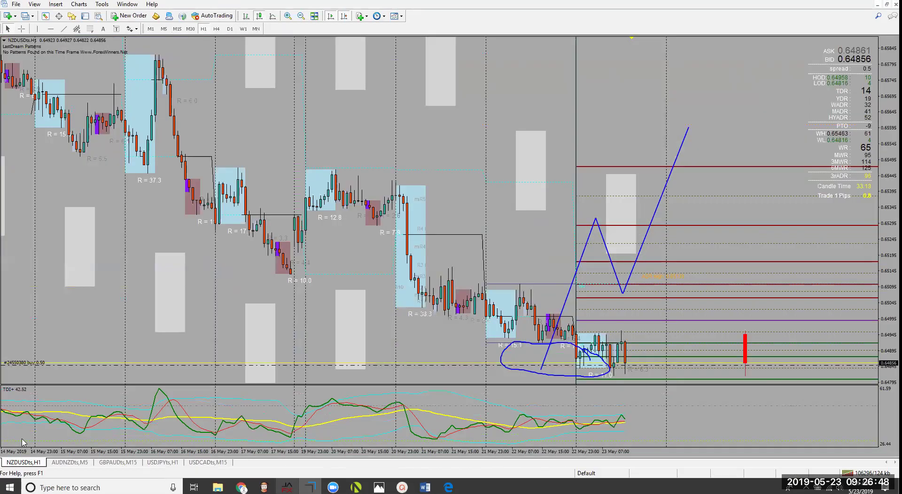
pyautogui.click(196, 463)
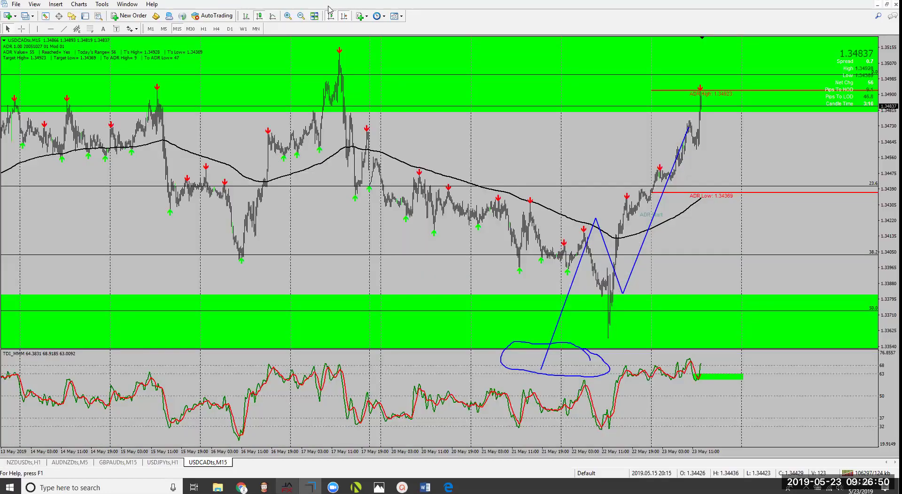
pyautogui.click(288, 15)
pyautogui.click(288, 15)
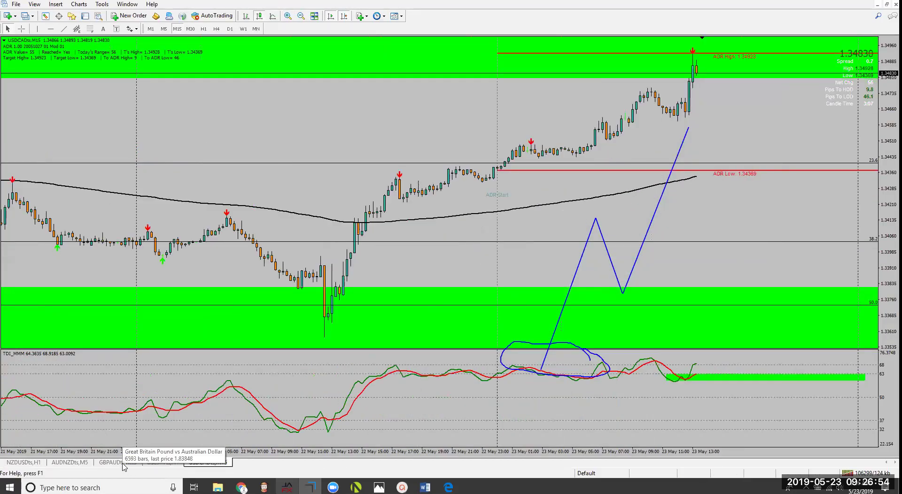
# - Open a new EURUSD chart and apply the BTMM template to it
pyautogui.click(22, 4)
pyautogui.click(29, 12)
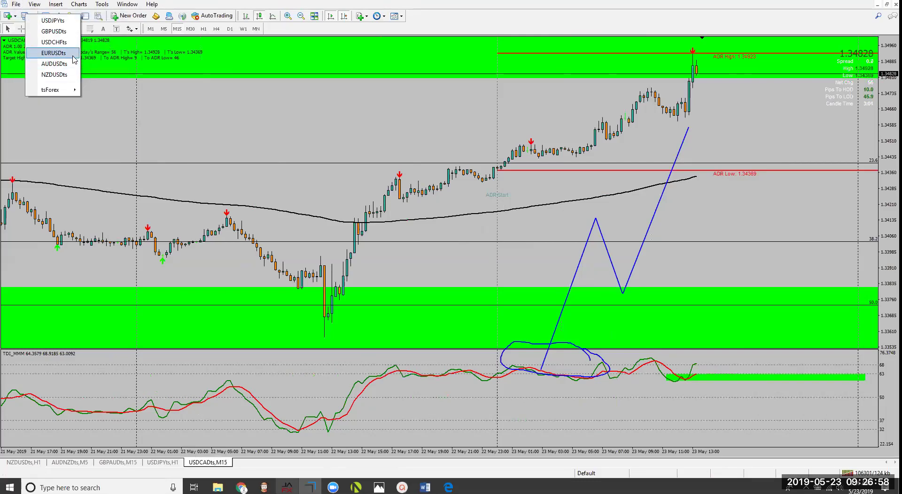
pyautogui.click(47, 59)
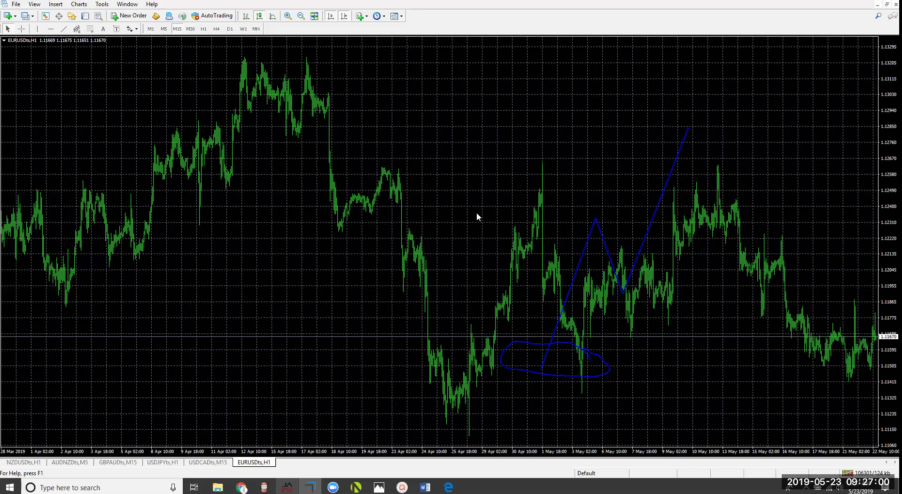
pyautogui.rightClick(453, 216)
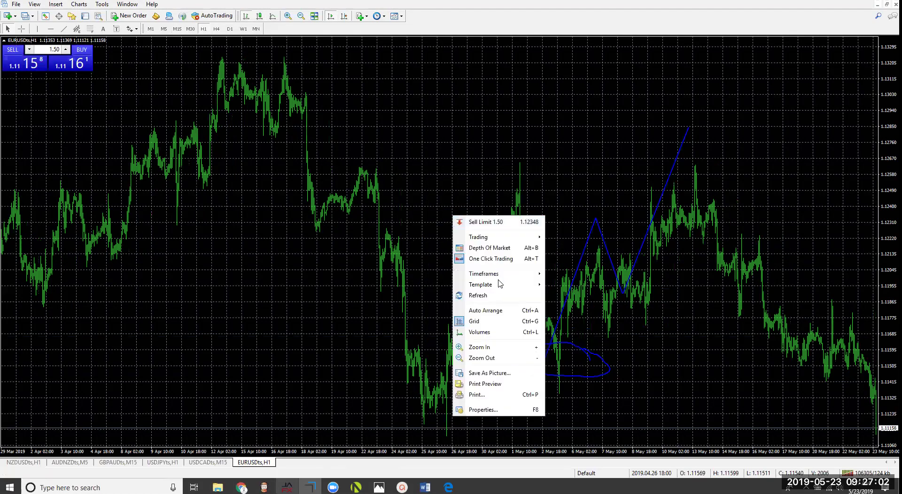
pyautogui.moveTo(498, 284)
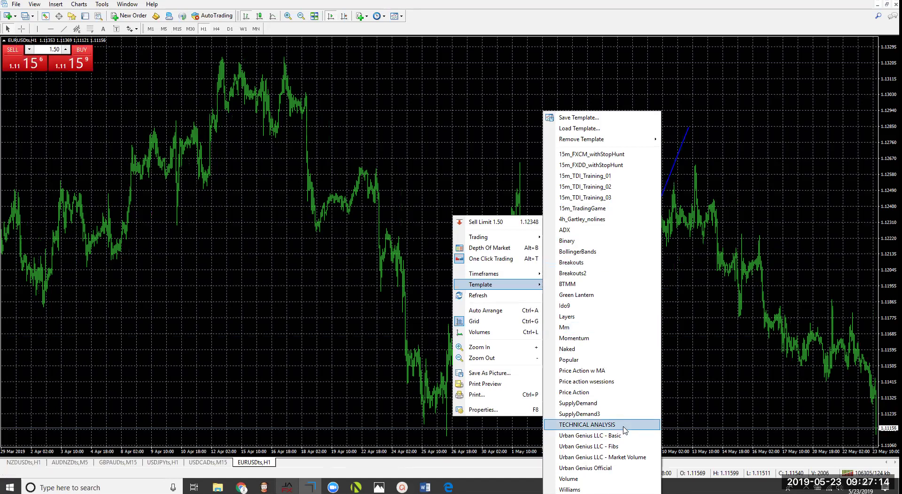
pyautogui.click(565, 285)
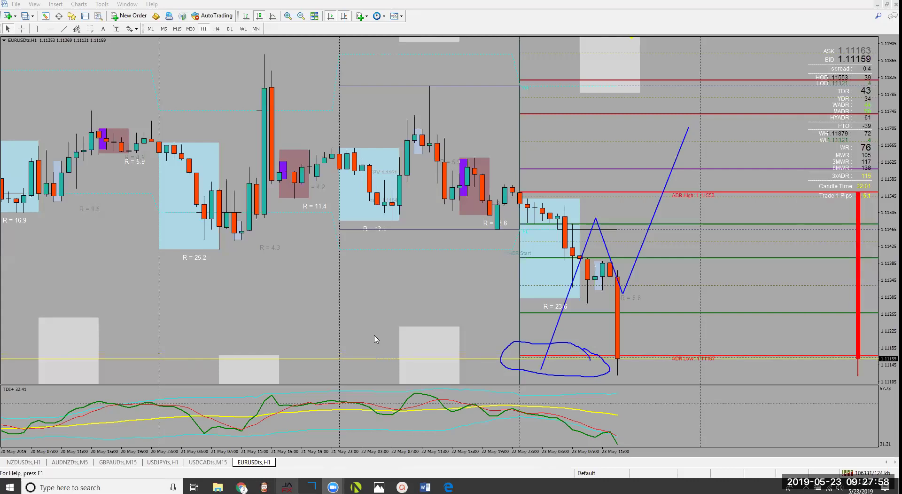
# - Review EURUSD on the M15, H4 and M30 timeframes, leave it on daily, and erase the freehand screen annotations
pyautogui.click(300, 19)
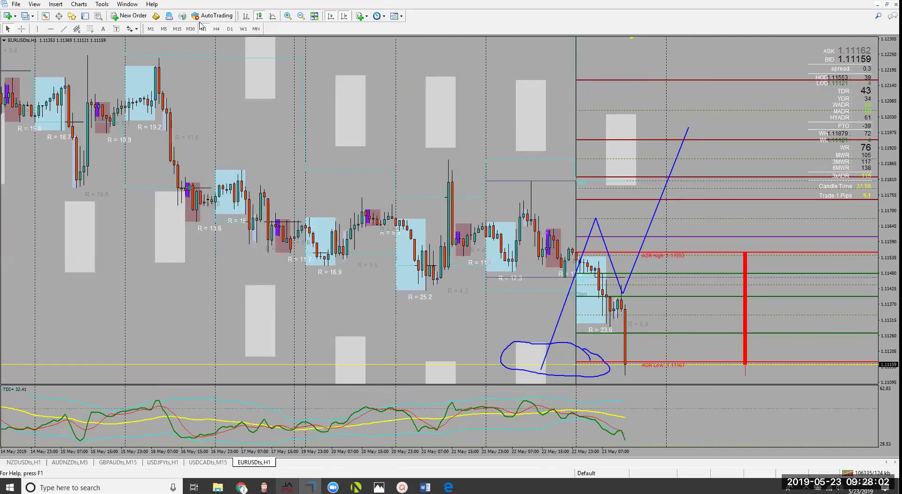
pyautogui.click(178, 29)
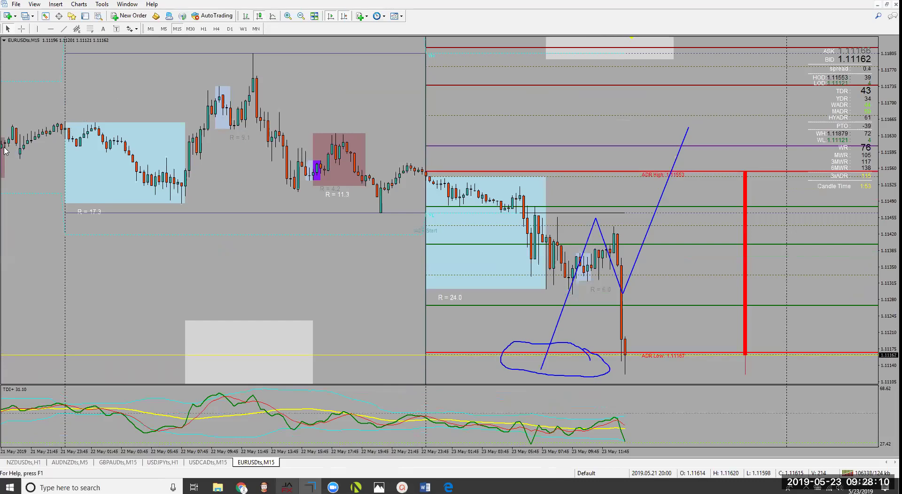
pyautogui.click(204, 29)
pyautogui.click(217, 30)
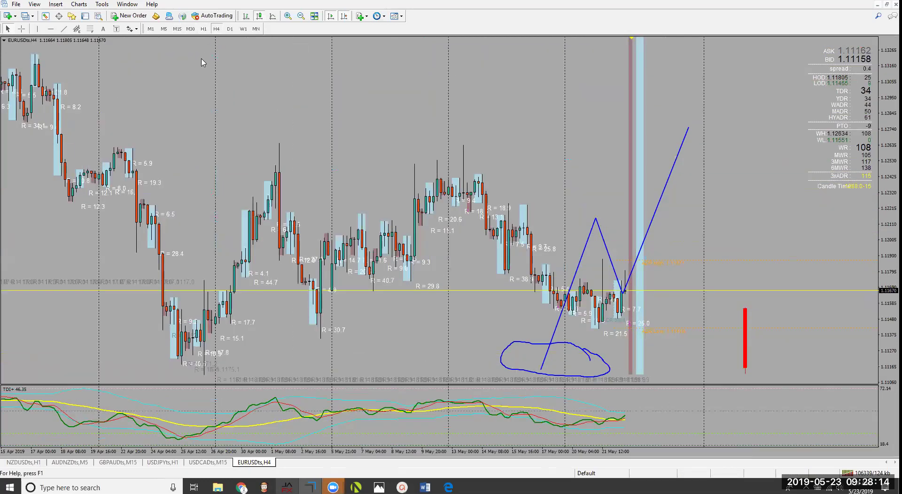
pyautogui.click(185, 34)
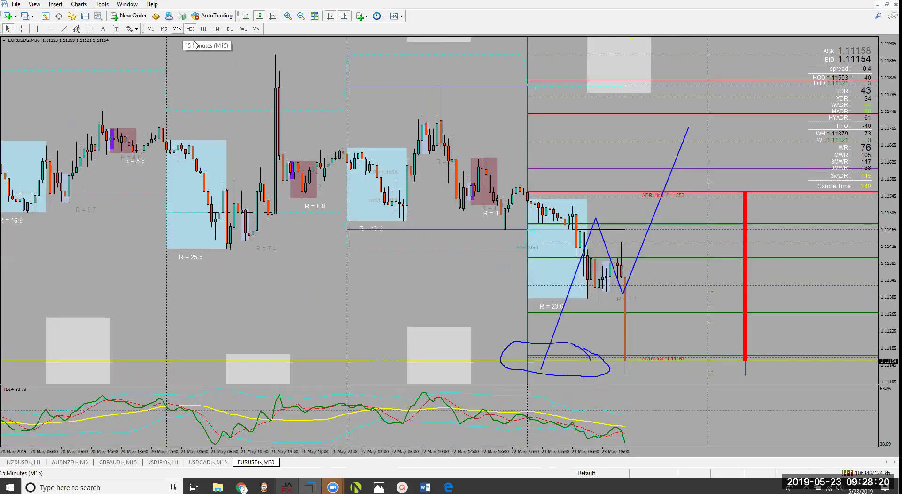
pyautogui.click(229, 30)
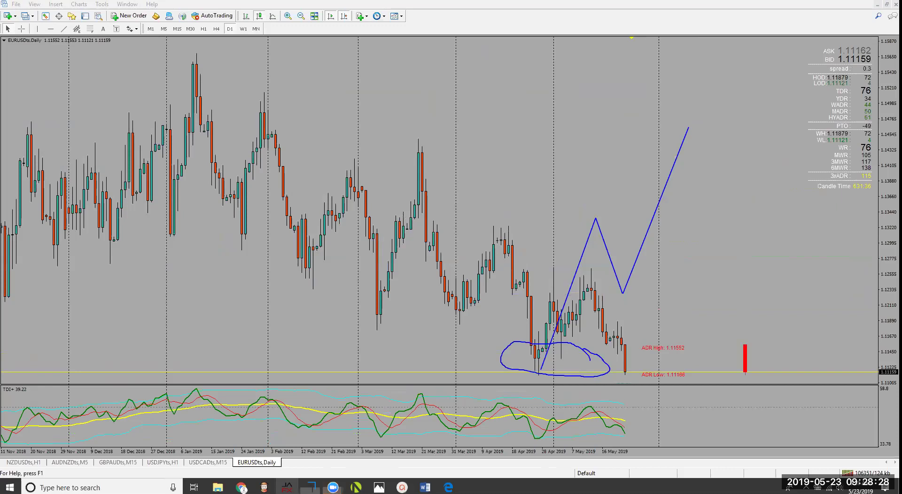
pyautogui.press('e')
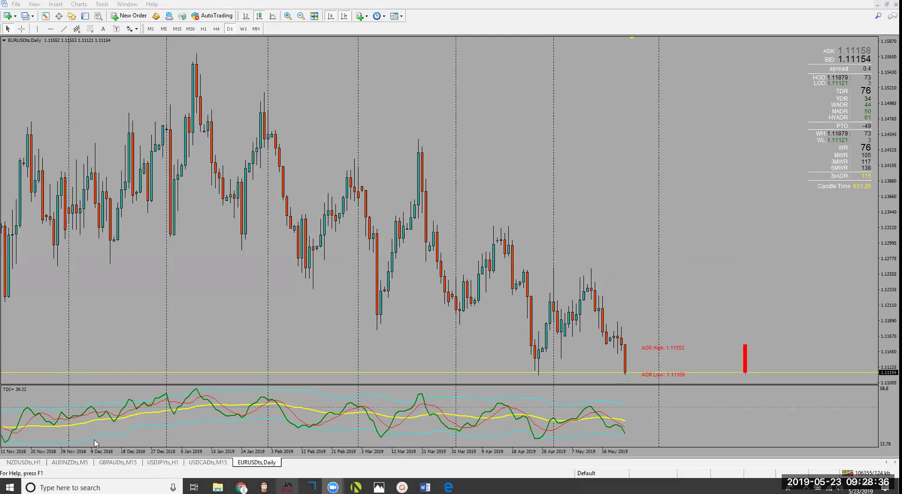
# - Change the USDCAD chart to the M5 timeframe and show the price action back to 22 May
pyautogui.click(208, 461)
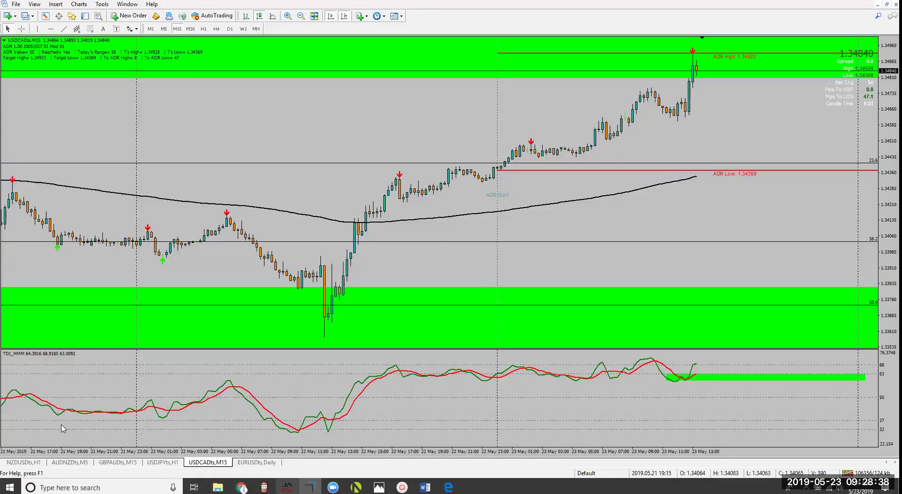
pyautogui.click(165, 29)
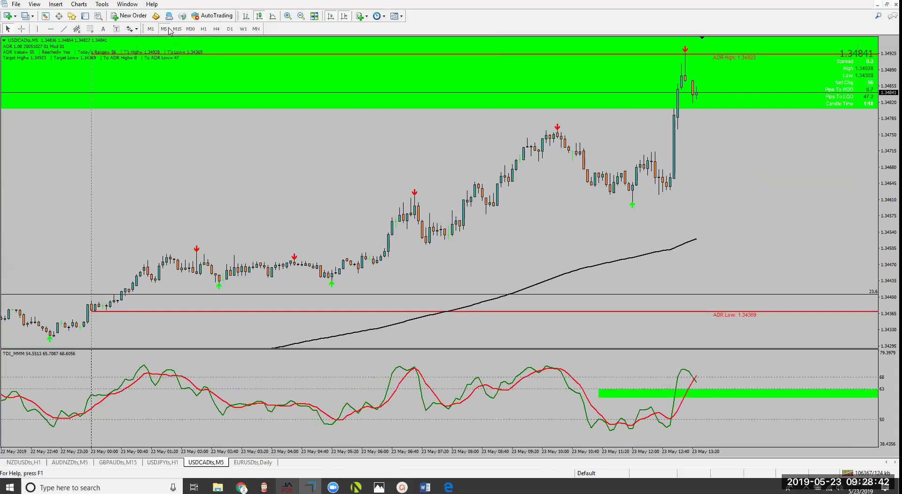
pyautogui.click(304, 16)
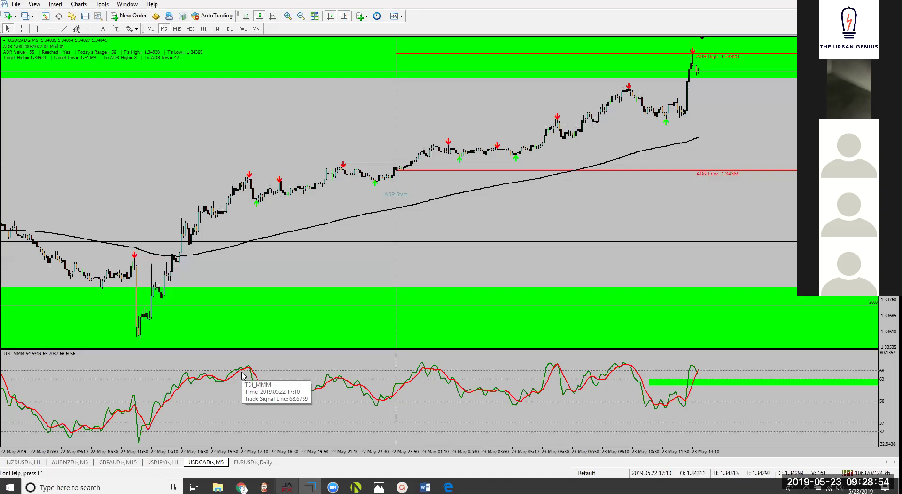
# - Examine the USDJPY H1 chart around the rising trendline from the 13 May low, both close up and over a wider period
pyautogui.click(157, 464)
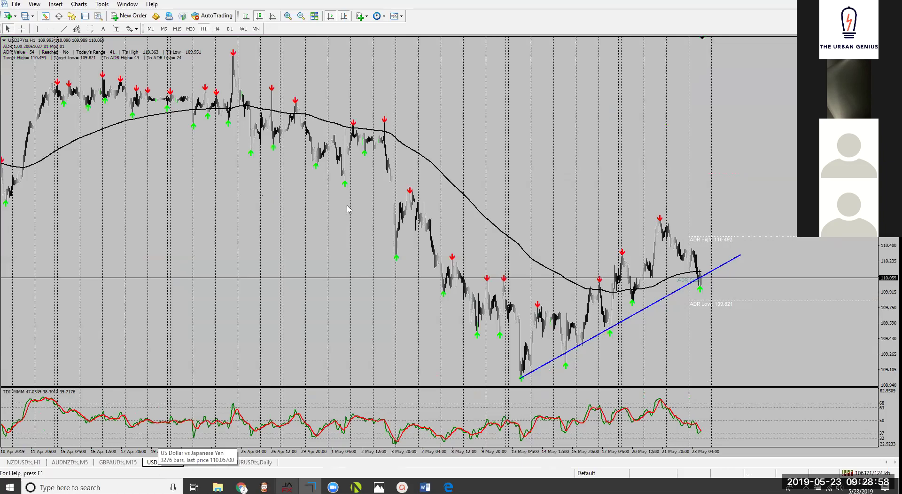
pyautogui.click(288, 16)
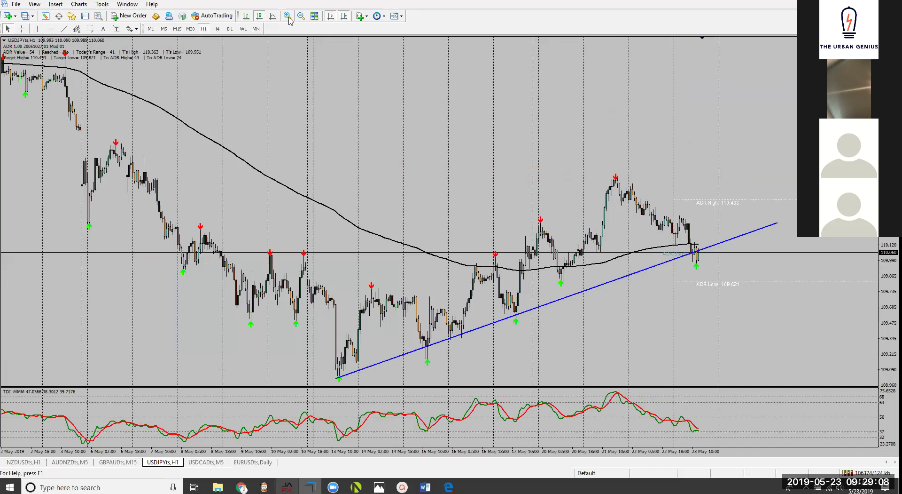
pyautogui.click(297, 18)
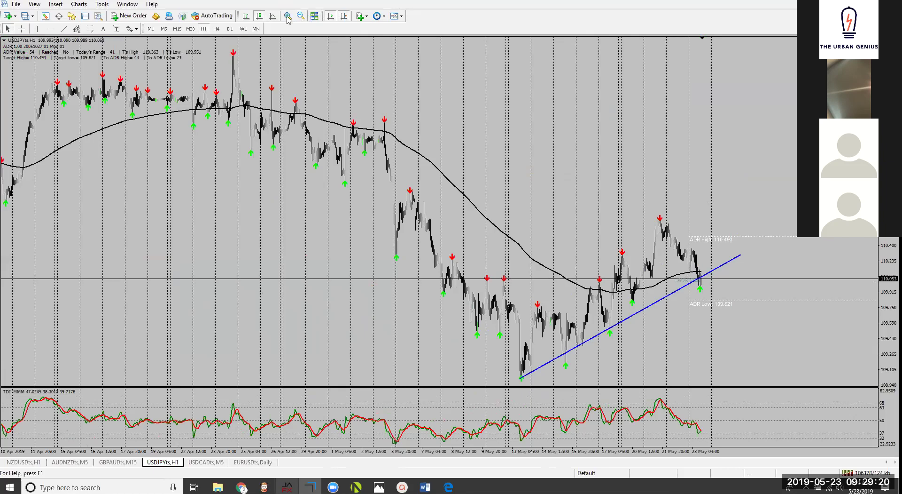
pyautogui.click(287, 17)
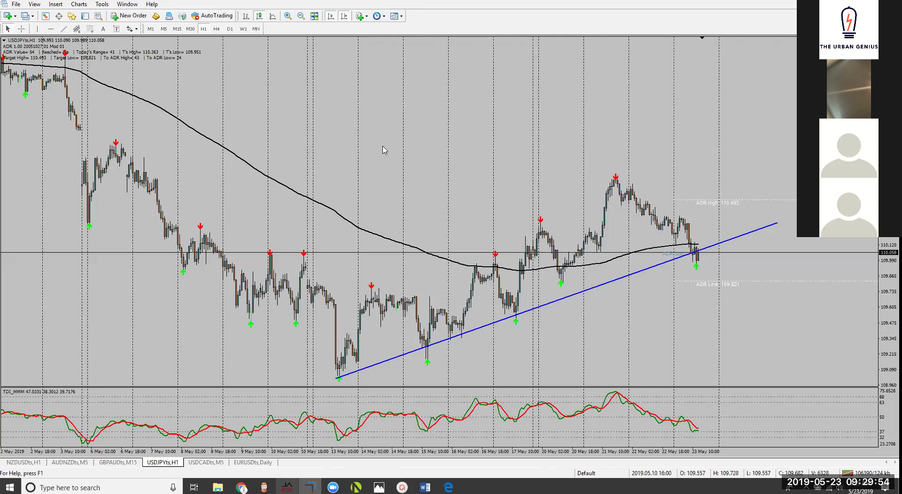
pyautogui.scroll(1, 404, 184)
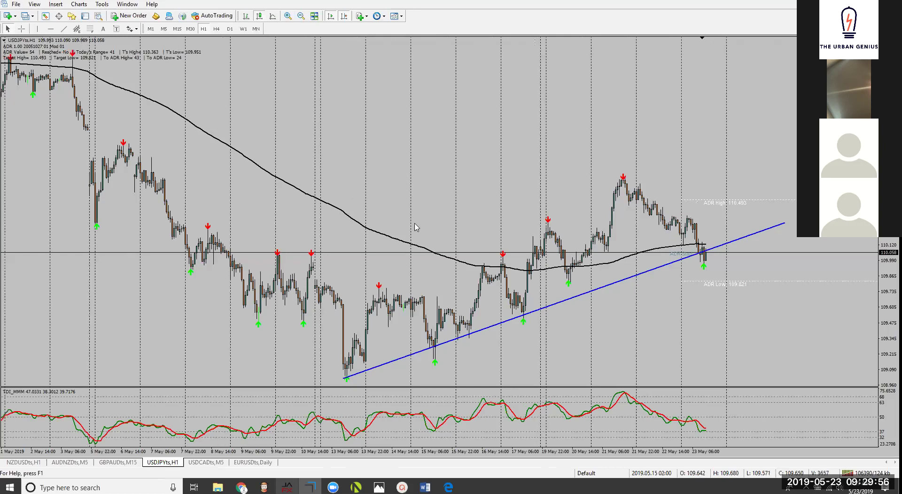
pyautogui.scroll(-1, 415, 227)
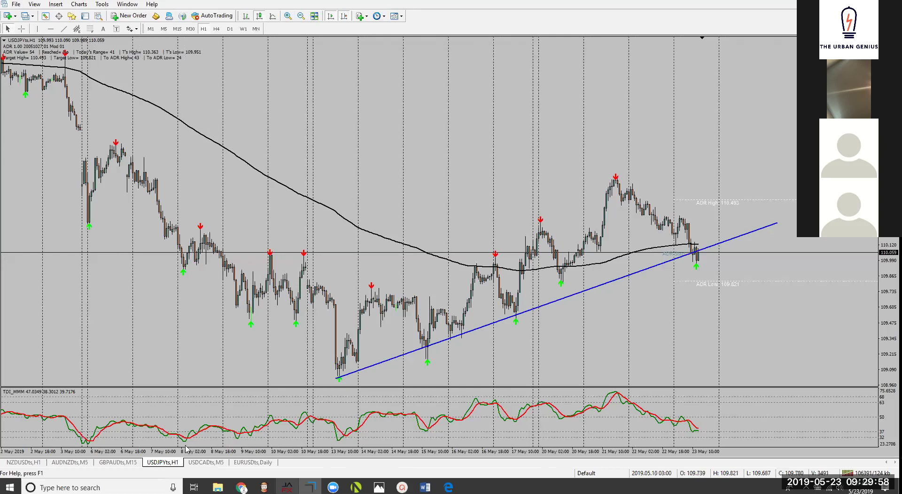
# - On the GBPAUD M15 chart, move the upper red zone below the lower green zone and shift that green zone down onto the 0.0 Fibonacci level
pyautogui.click(119, 463)
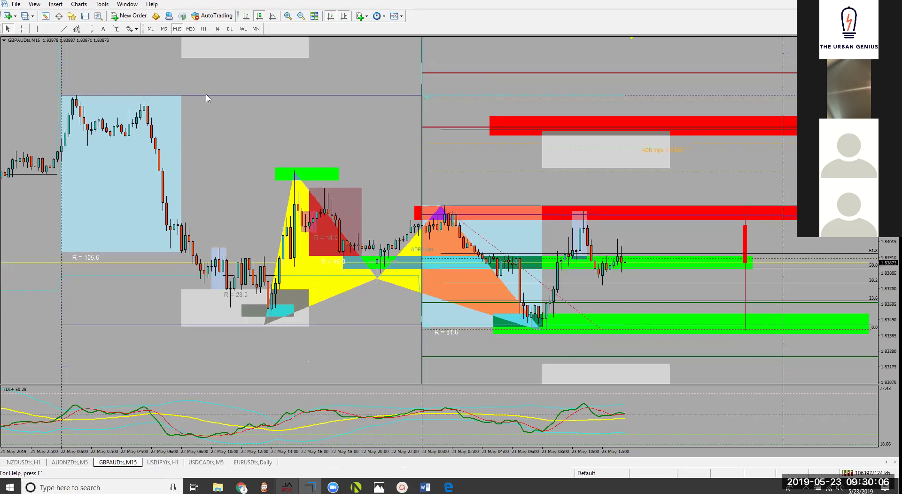
pyautogui.doubleClick(496, 117)
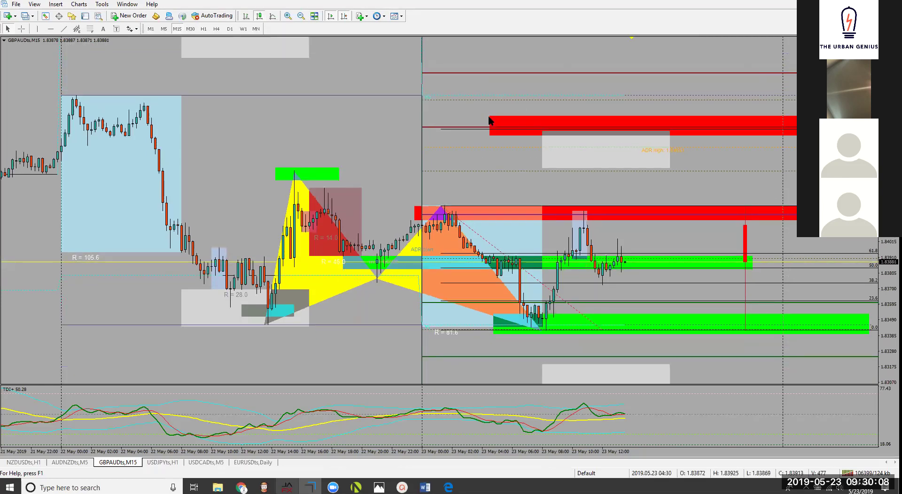
pyautogui.moveTo(672, 126); pyautogui.dragTo(661, 356)
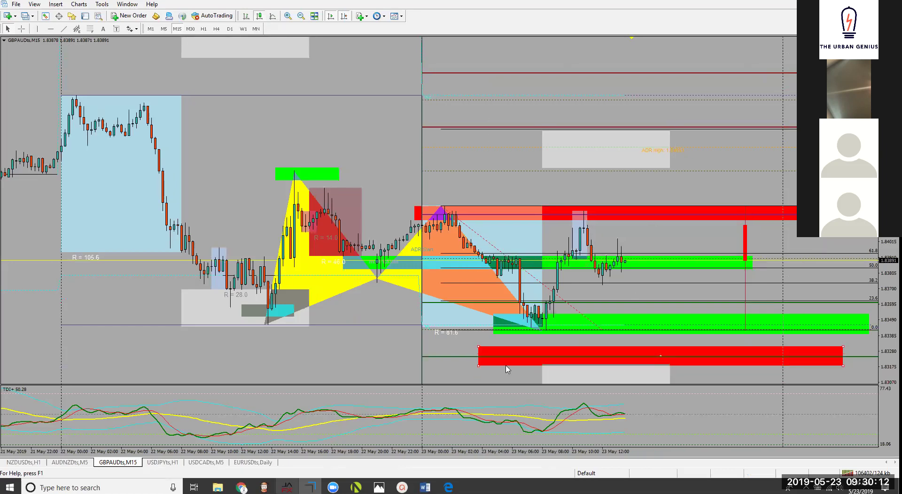
pyautogui.doubleClick(682, 329)
pyautogui.moveTo(683, 328); pyautogui.dragTo(652, 354)
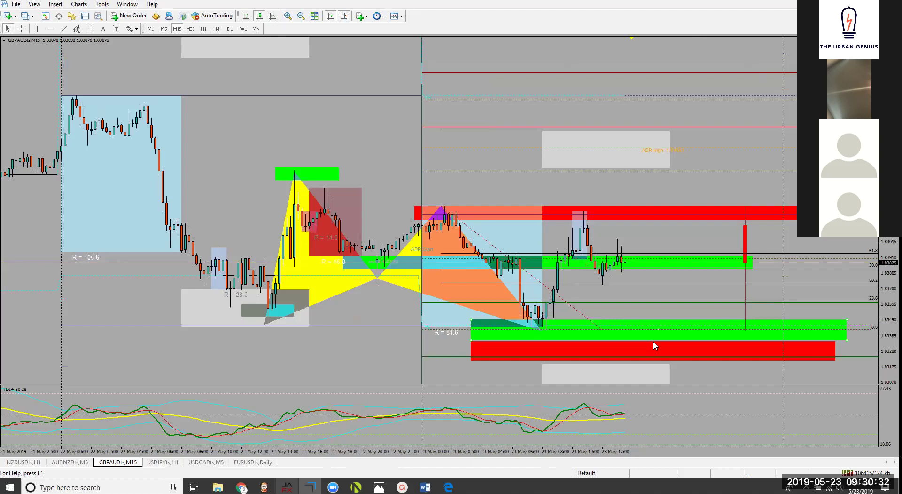
# - Set the GBPAUD chart to H4 and extend the lowest red zone back to the first candle after the price gap
pyautogui.click(216, 29)
pyautogui.click(289, 17)
pyautogui.click(291, 19)
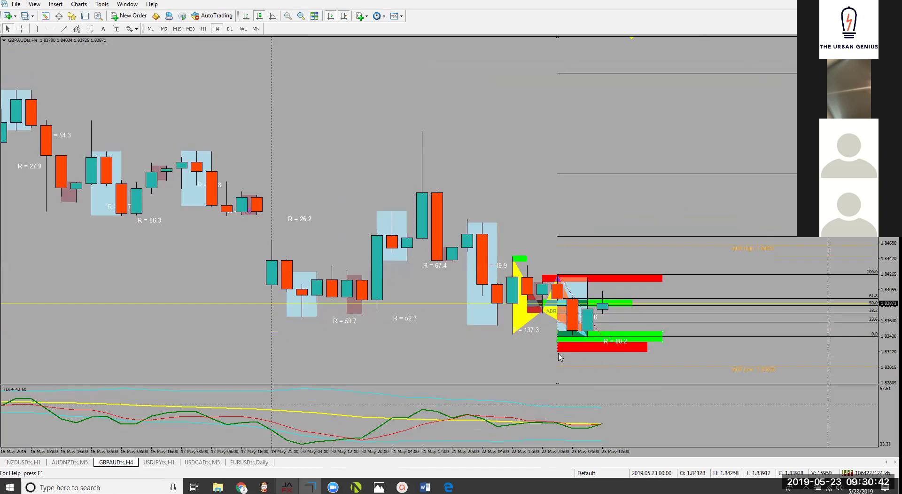
pyautogui.doubleClick(605, 347)
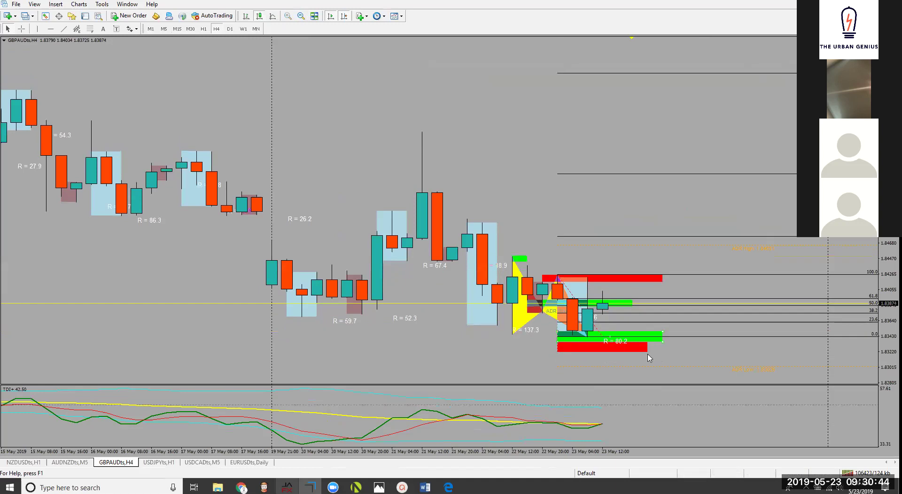
pyautogui.moveTo(603, 347); pyautogui.dragTo(276, 360)
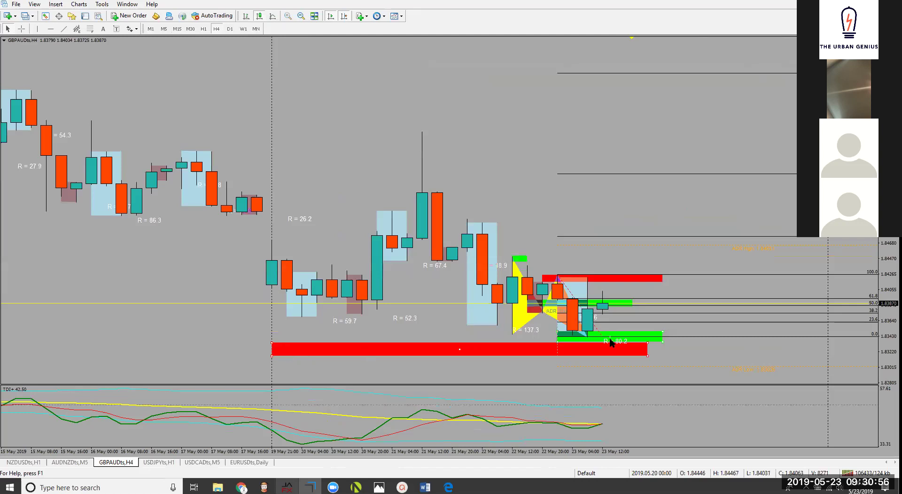
pyautogui.doubleClick(459, 353)
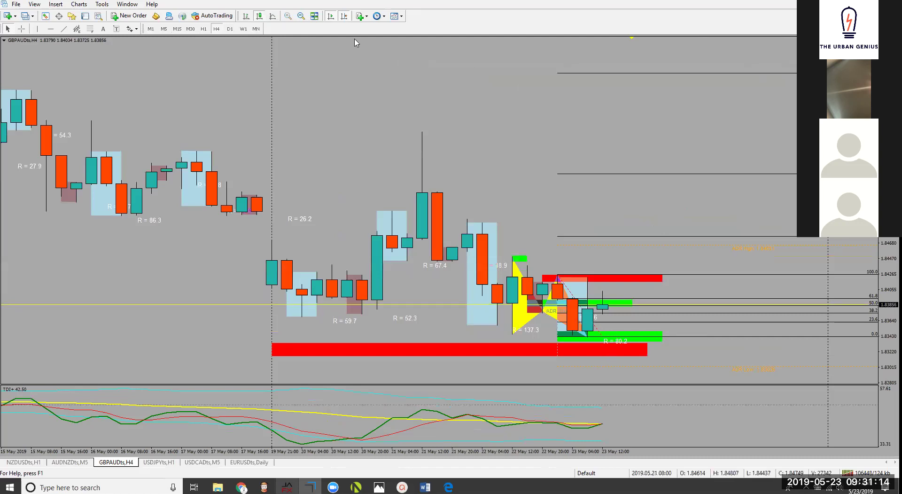
# - Set the GBPAUD chart to H1 and show the price action back to 20 May
pyautogui.click(203, 29)
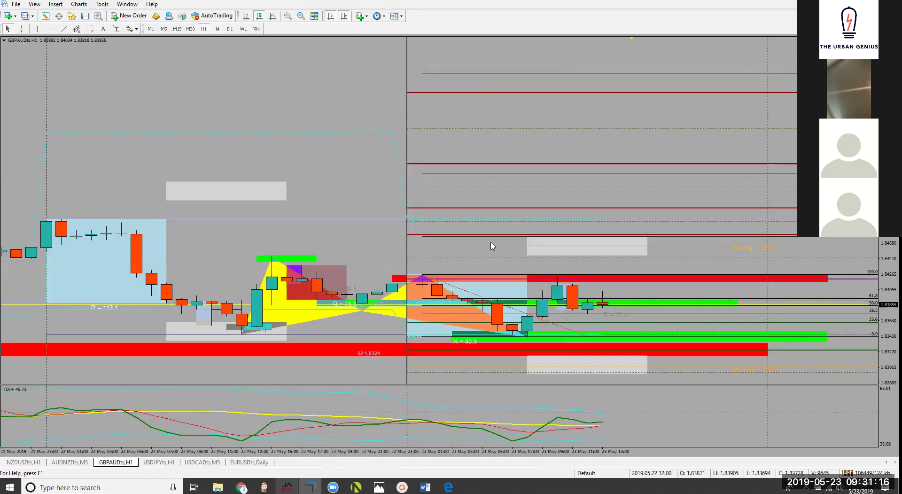
pyautogui.click(300, 16)
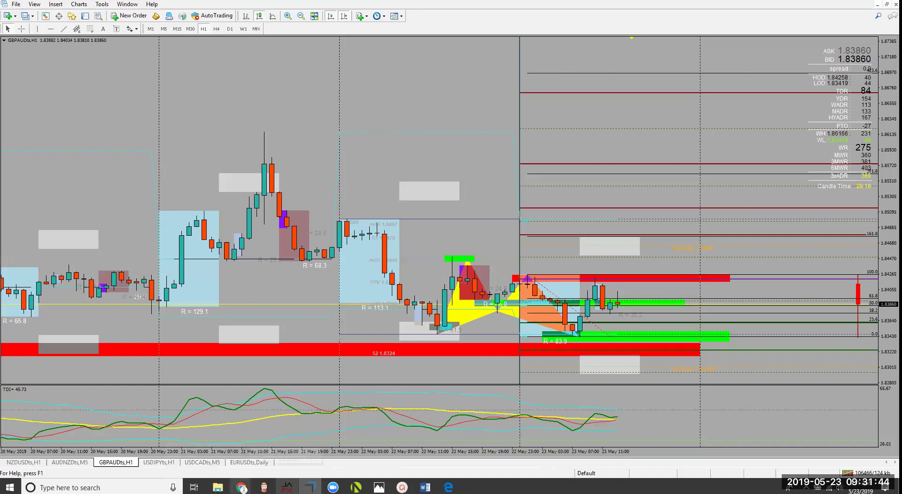
pyautogui.moveTo(243, 489)
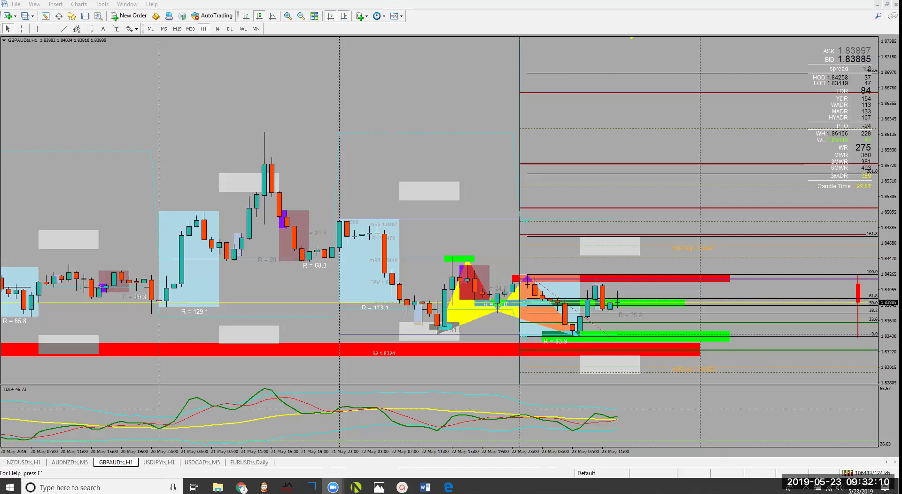
# - Check the NZDUSD H1, AUDNZD M5 and USDCAD M5 charts in turn
pyautogui.click(22, 462)
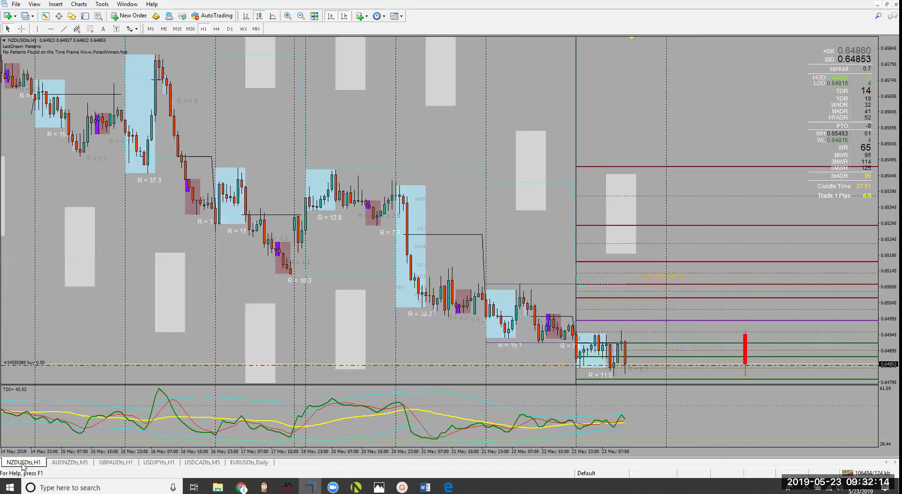
pyautogui.click(74, 462)
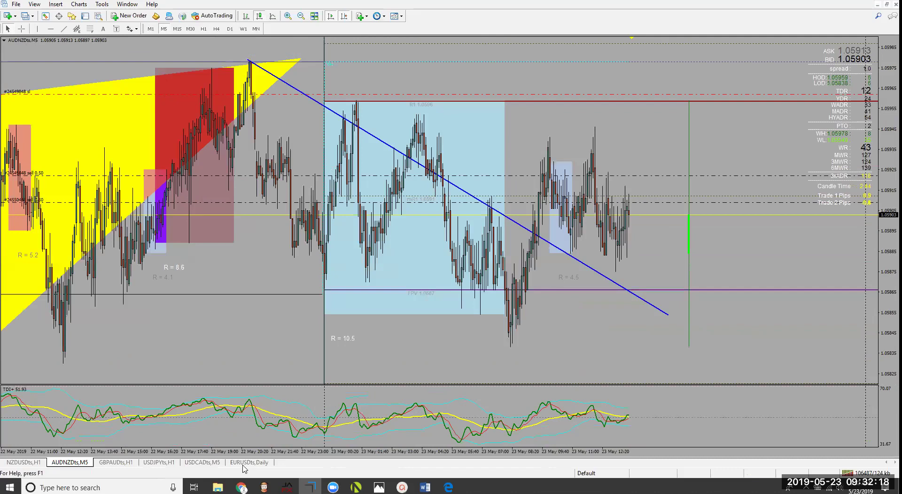
pyautogui.click(220, 462)
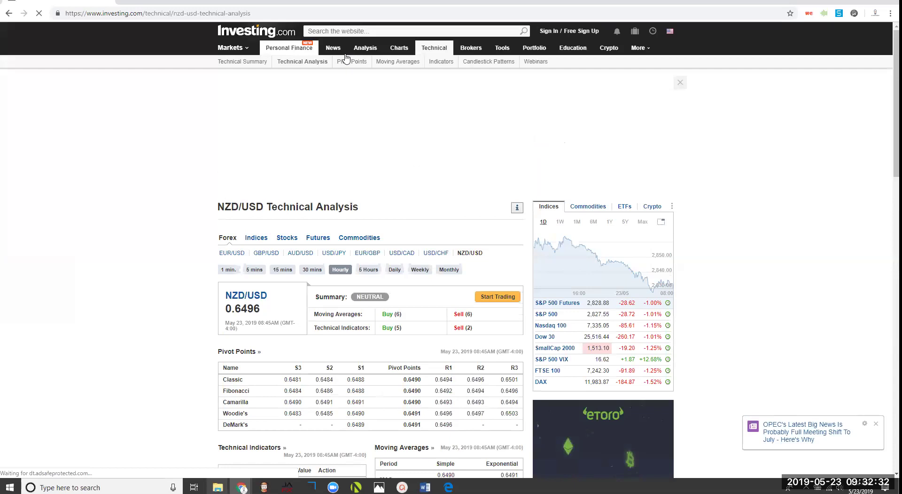
# - Open the Forex news on Investing.com in the browser and skim the top headlines
pyautogui.moveTo(334, 47)
pyautogui.click(339, 77)
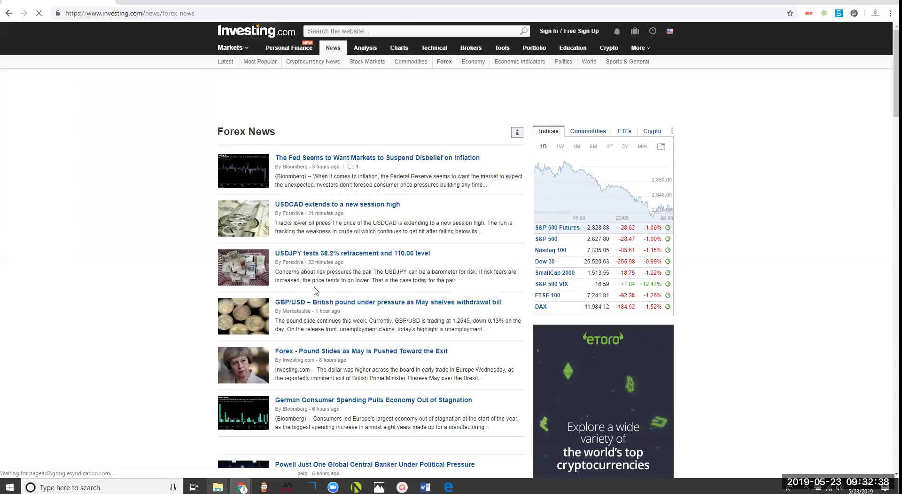
pyautogui.scroll(-2, 315, 291)
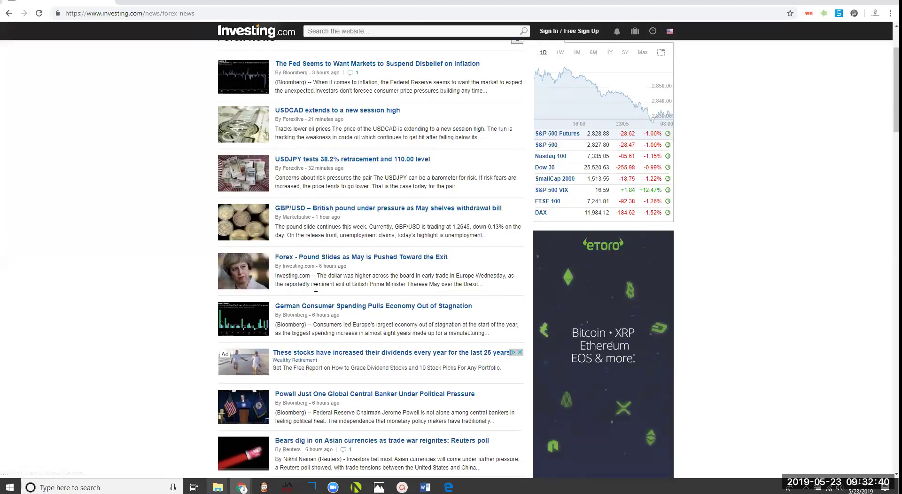
pyautogui.scroll(2, 316, 288)
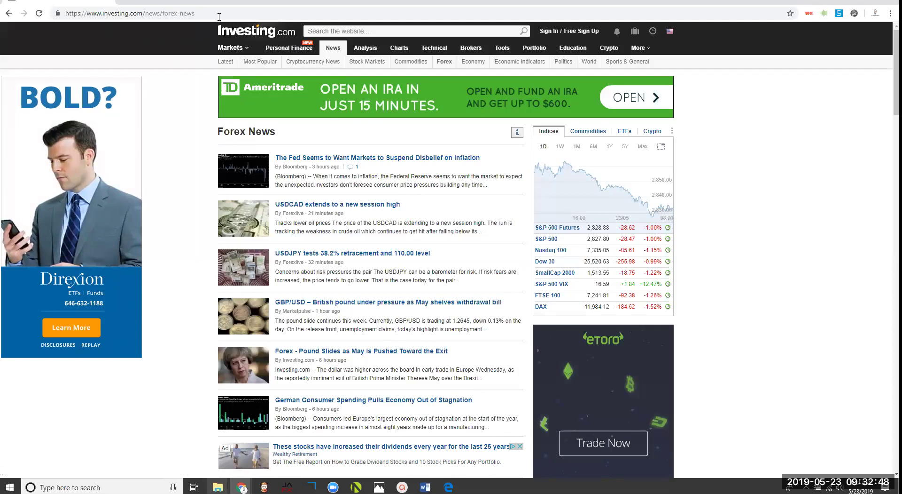
# - Open the Currencies market overview on Investing.com
pyautogui.moveTo(235, 48)
pyautogui.moveTo(244, 148)
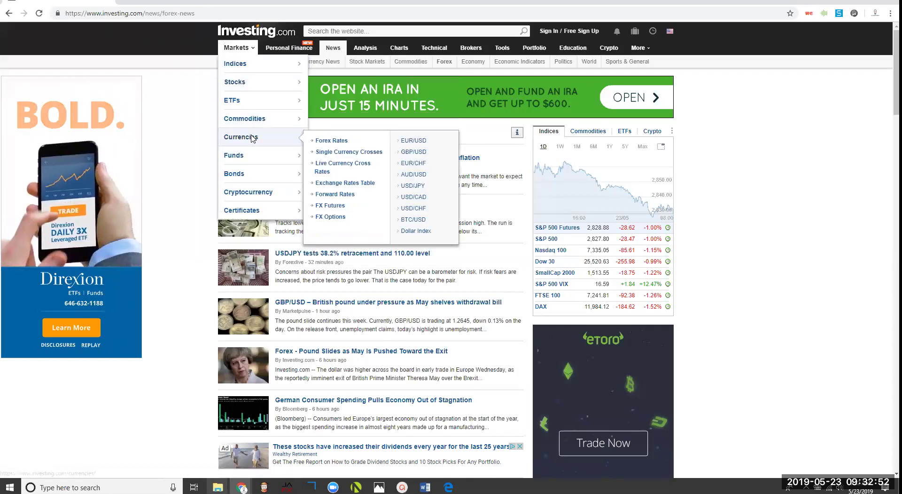
pyautogui.click(253, 138)
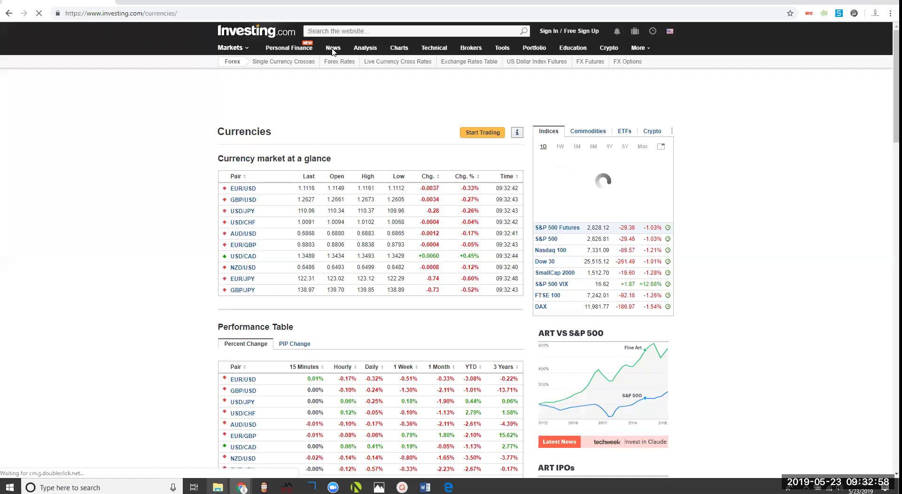
# - Return to the Forex news listing and look through its headlines for stories affecting the charted pairs
pyautogui.moveTo(333, 49)
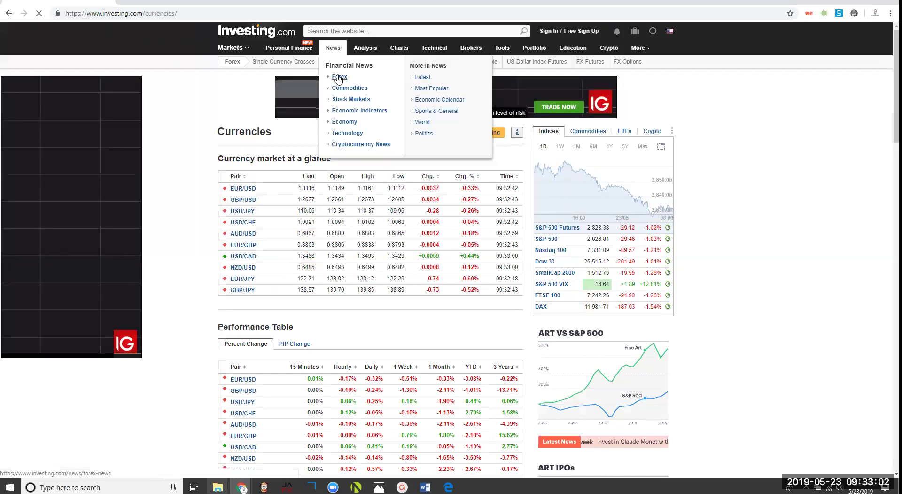
pyautogui.click(339, 77)
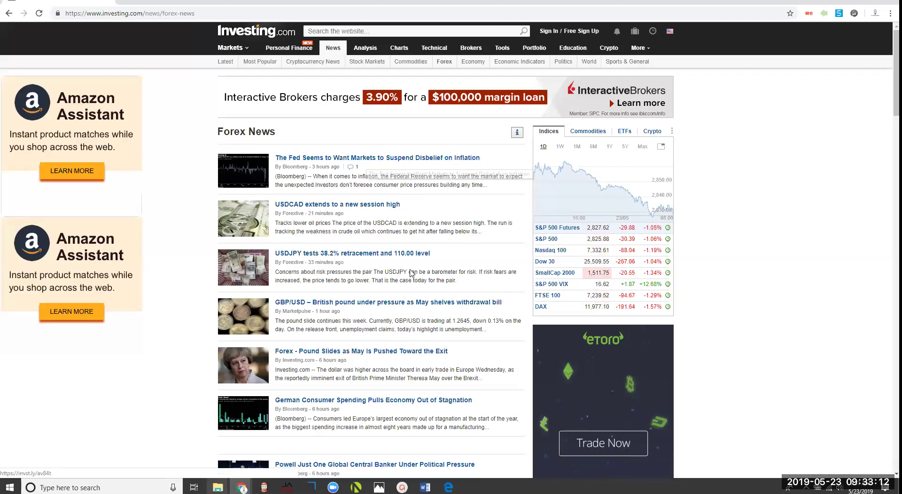
pyautogui.scroll(-4, 412, 270)
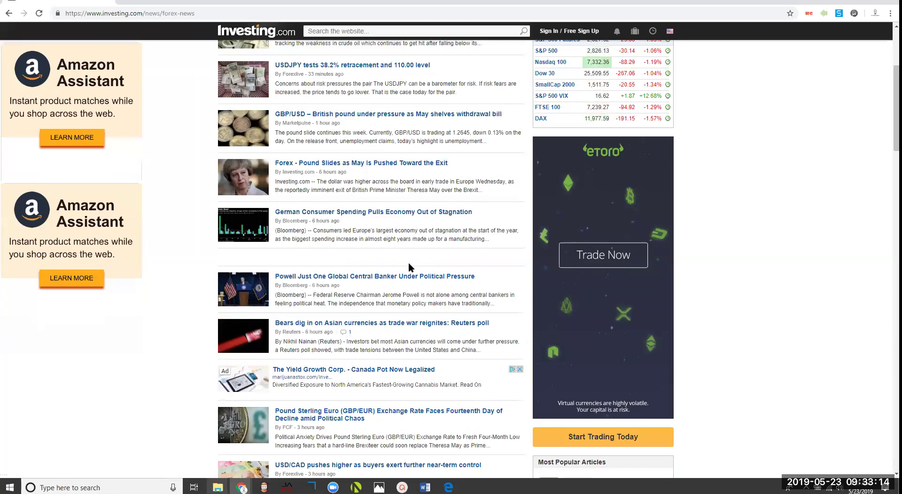
pyautogui.scroll(-3, 409, 267)
pyautogui.scroll(-3, 409, 265)
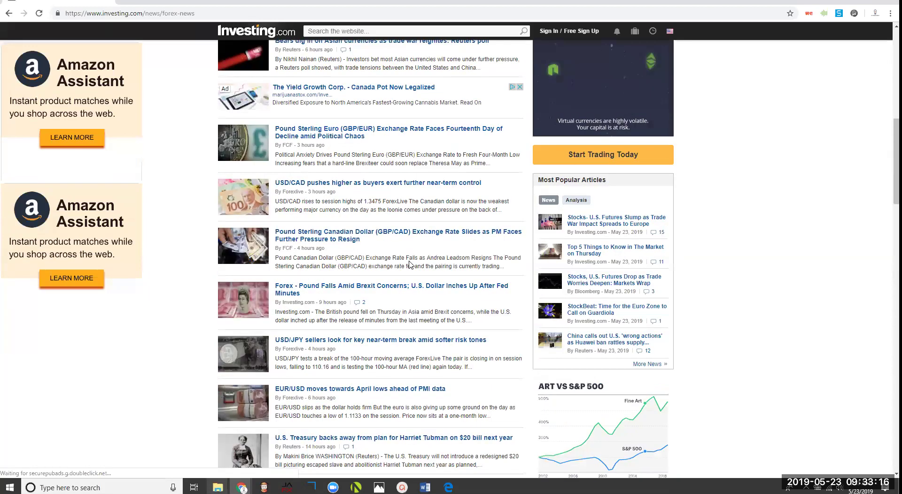
pyautogui.scroll(-5, 411, 262)
pyautogui.scroll(-2, 409, 262)
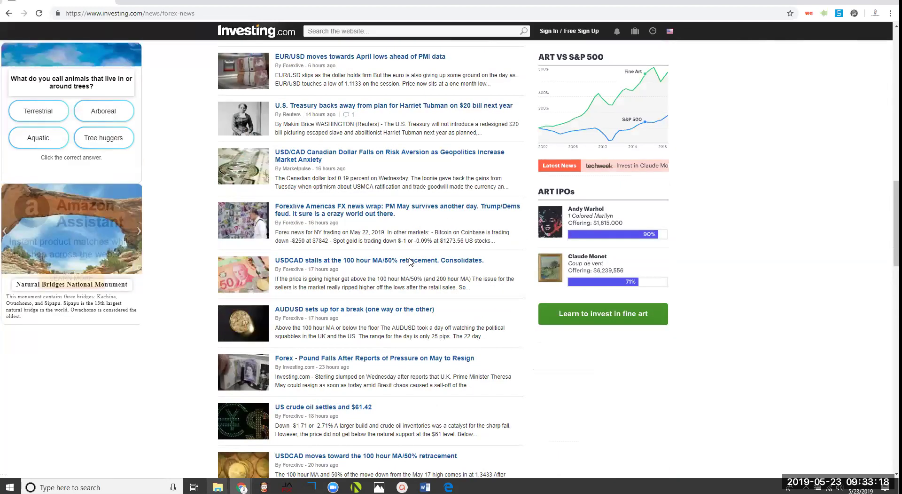
pyautogui.scroll(-5, 409, 261)
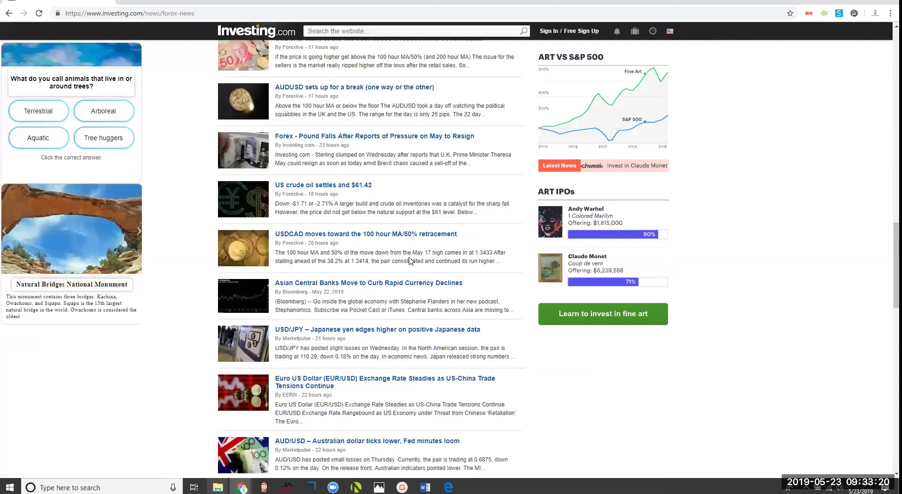
pyautogui.scroll(15, 410, 262)
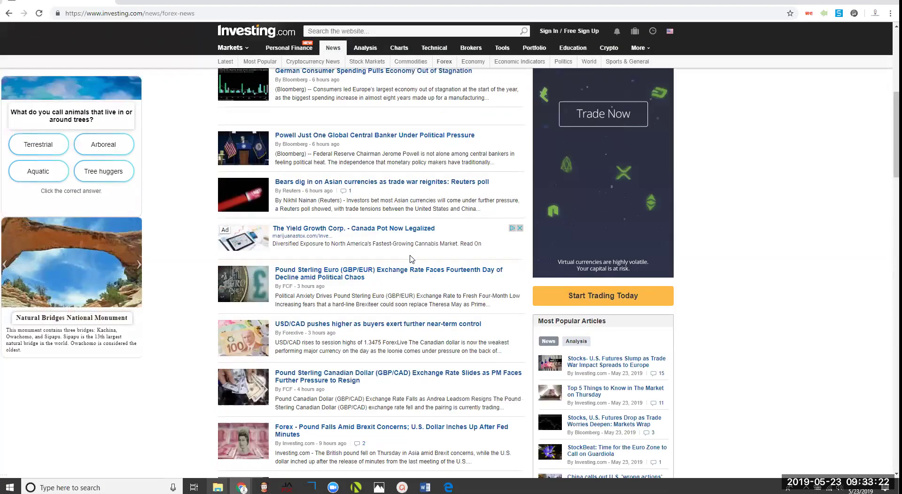
pyautogui.scroll(3, 314, 231)
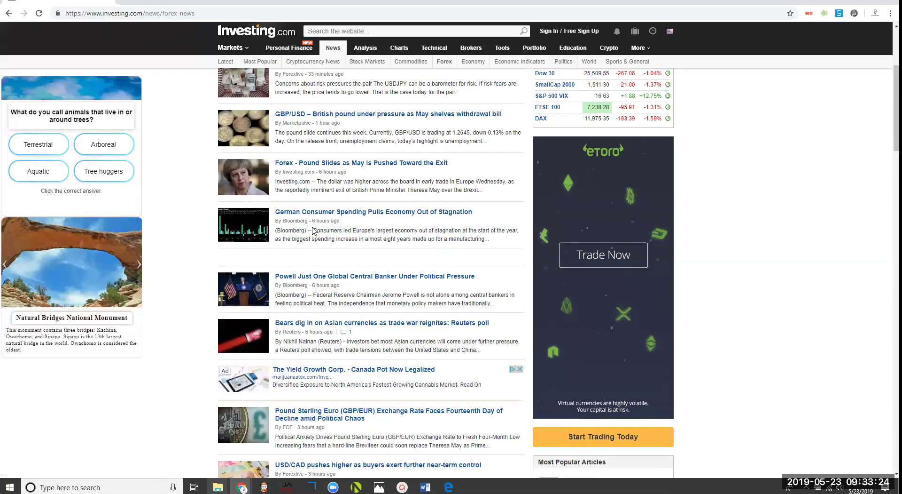
pyautogui.scroll(4, 313, 230)
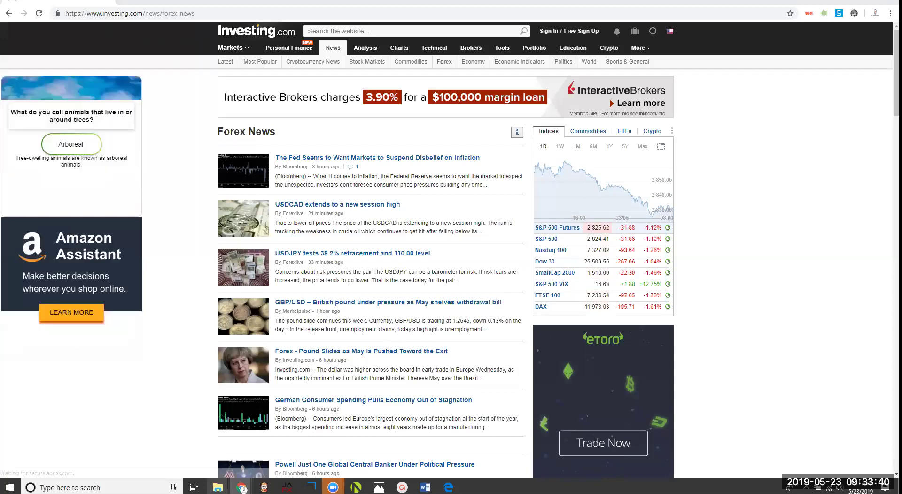
# - Skim the recent Forex headlines again and open the popular article "Top 5 Things to Know in the Market on Thursday"
pyautogui.scroll(-1, 312, 324)
pyautogui.scroll(-1, 313, 327)
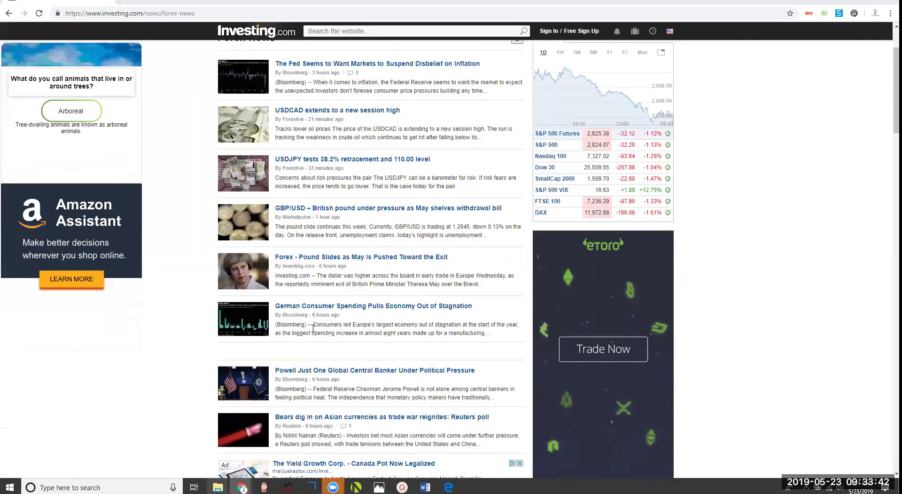
pyautogui.scroll(-4, 313, 328)
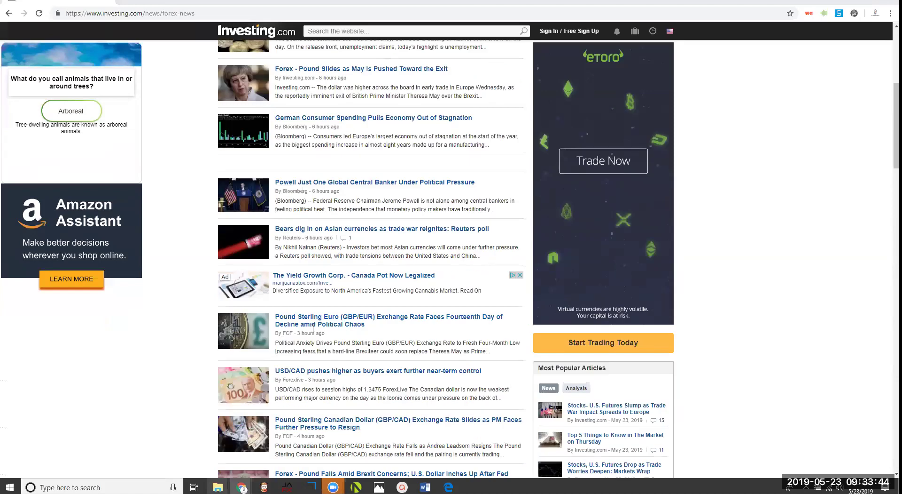
pyautogui.scroll(-1, 313, 328)
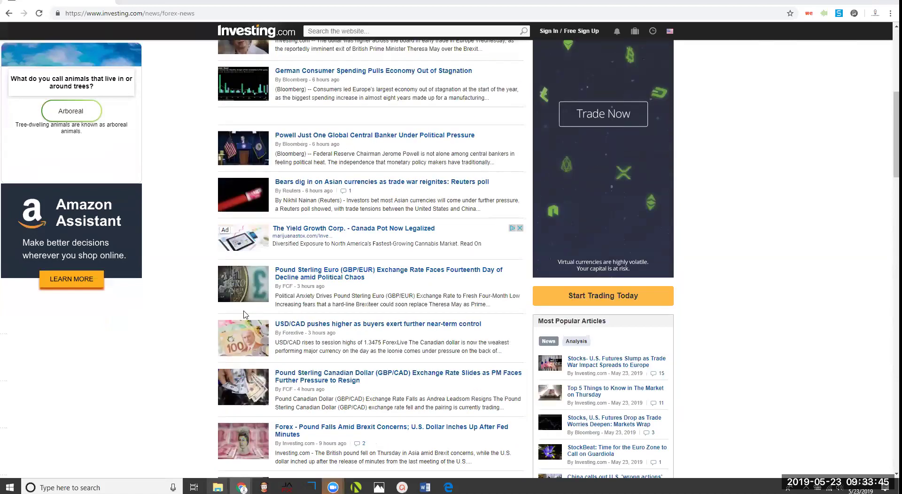
pyautogui.click(592, 387)
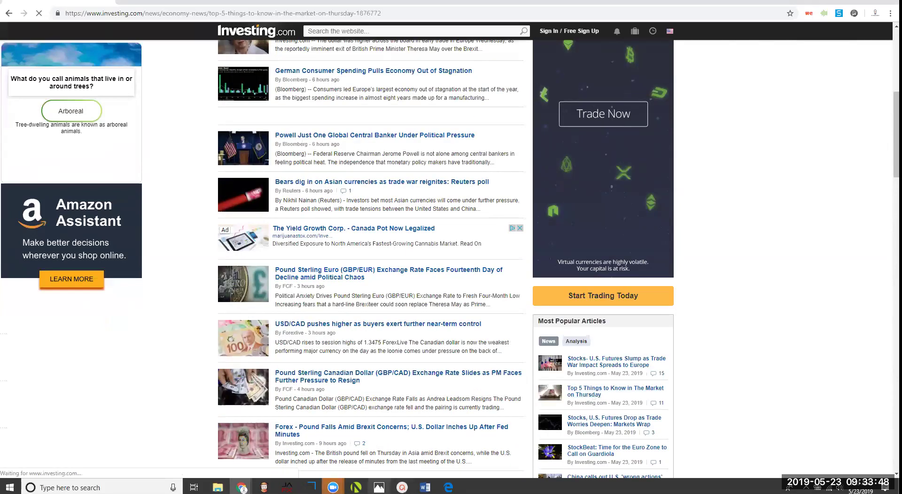
# - Switch back to the MetaTrader charts, set EURUSD to M15, and bring up the USDJPY H1 chart
pyautogui.hotkey('alt', 'Tab')
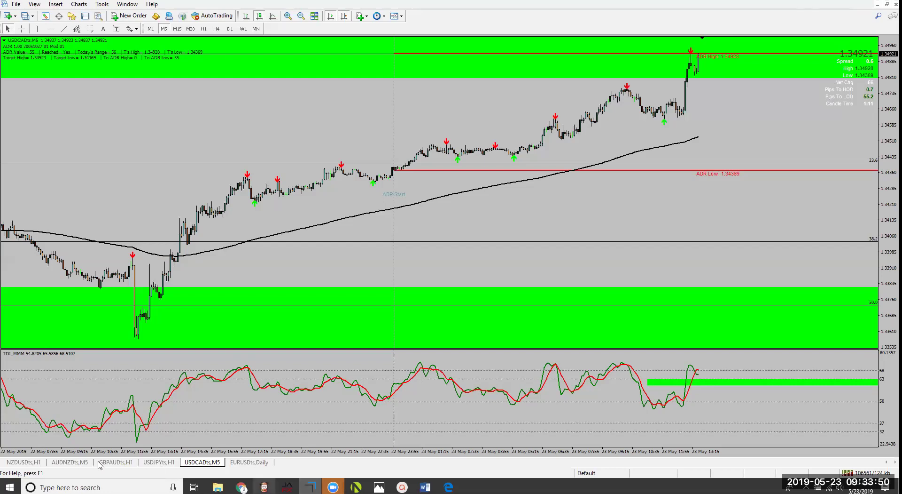
pyautogui.click(239, 462)
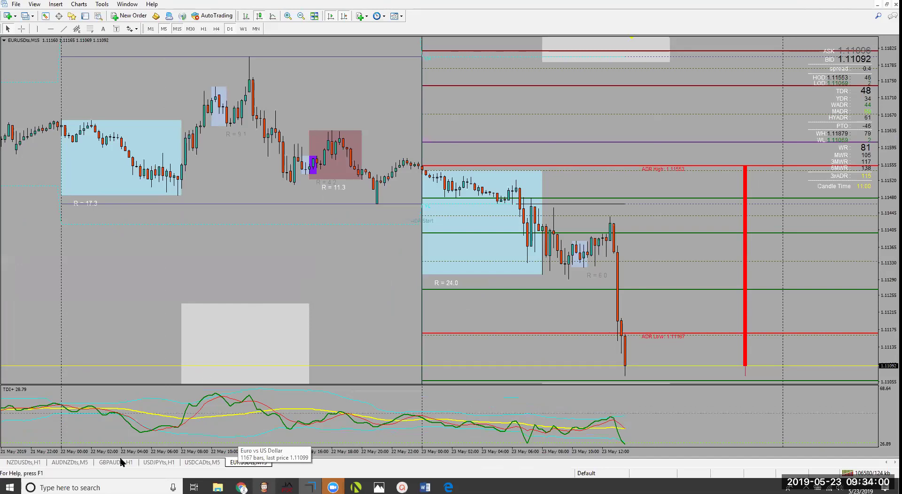
pyautogui.click(146, 463)
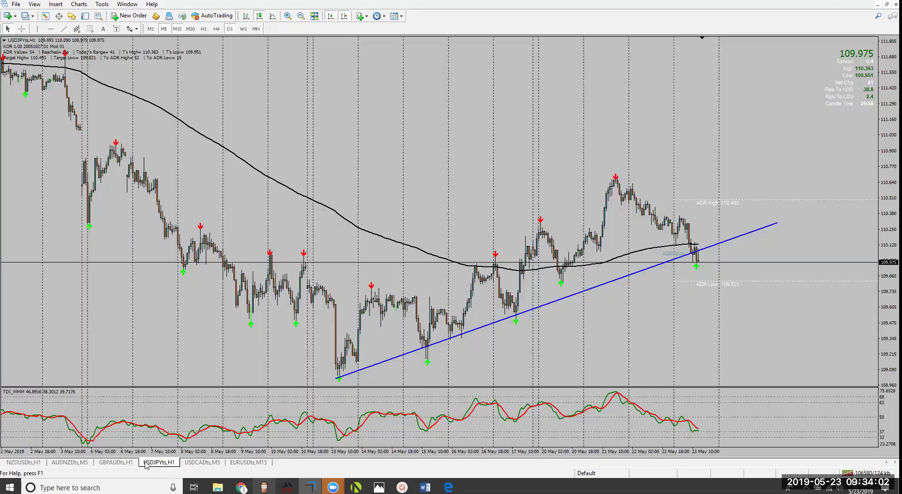
# - Inspect the recent USDJPY H1 candles up close, and set the NZDUSD chart to M15
pyautogui.click(288, 16)
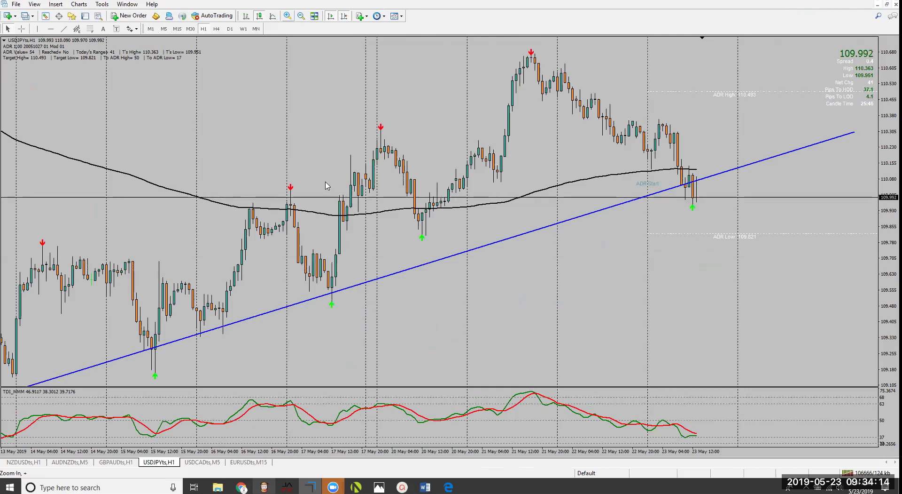
pyautogui.click(25, 462)
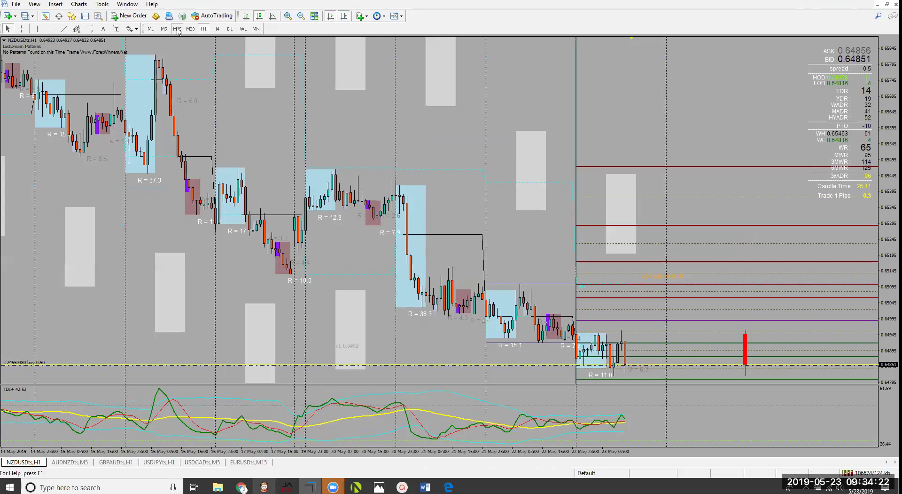
pyautogui.click(177, 29)
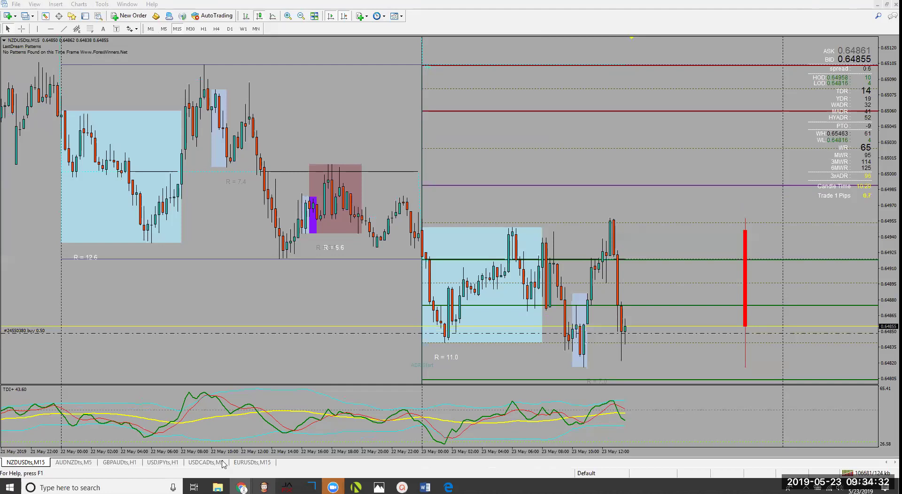
# - Compare USDJPY H1 across its full rising trendline with the AUDNZD M5 and NZDUSD M15 charts
pyautogui.click(164, 462)
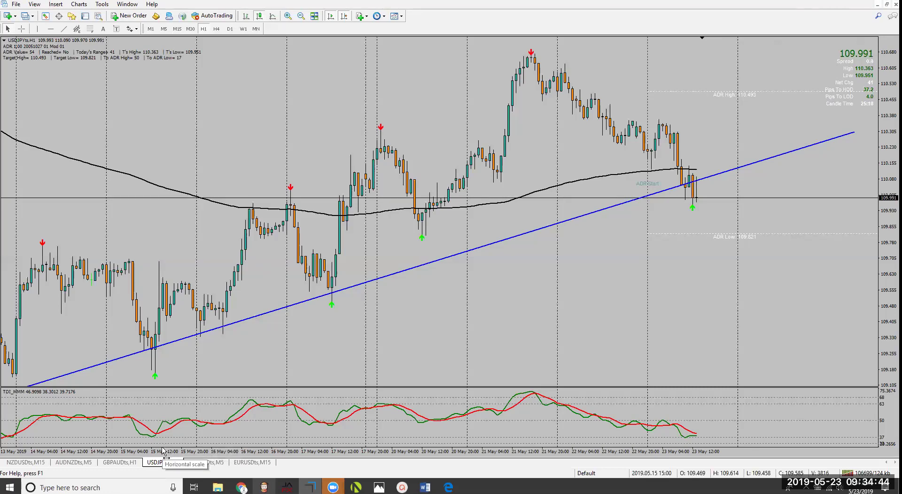
pyautogui.press('-')
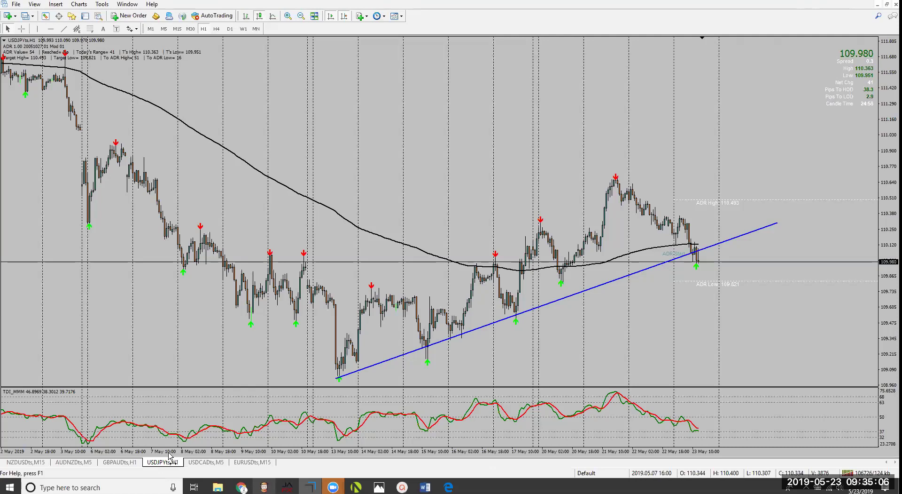
pyautogui.click(72, 463)
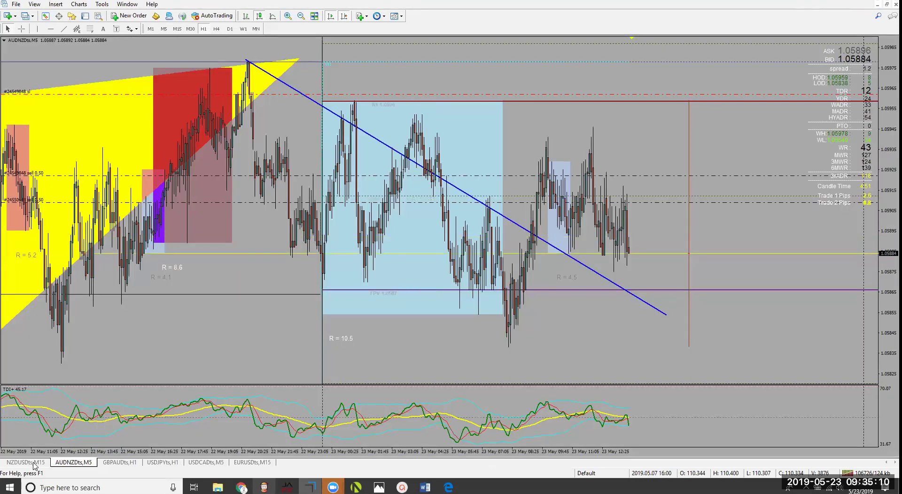
pyautogui.click(34, 464)
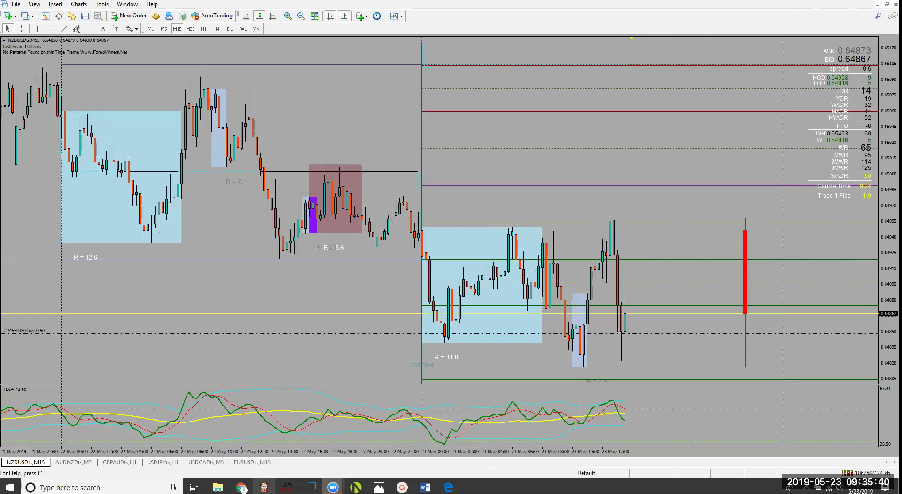
# - Switch to the Investing.com article "Top 5 Things to Know in The Market on Thursday" and read its PMI, Wall Street and Fed sections
pyautogui.moveTo(264, 487)
pyautogui.click(369, 461)
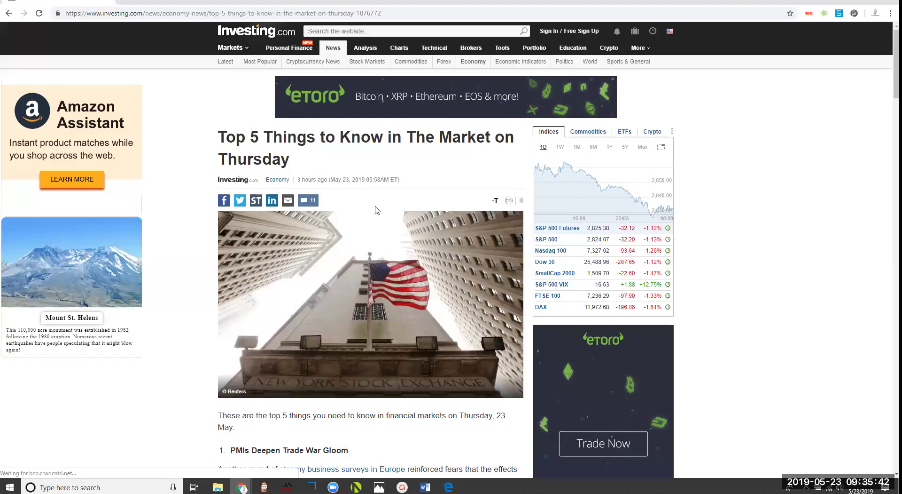
pyautogui.scroll(-9, 371, 210)
pyautogui.scroll(4, 303, 254)
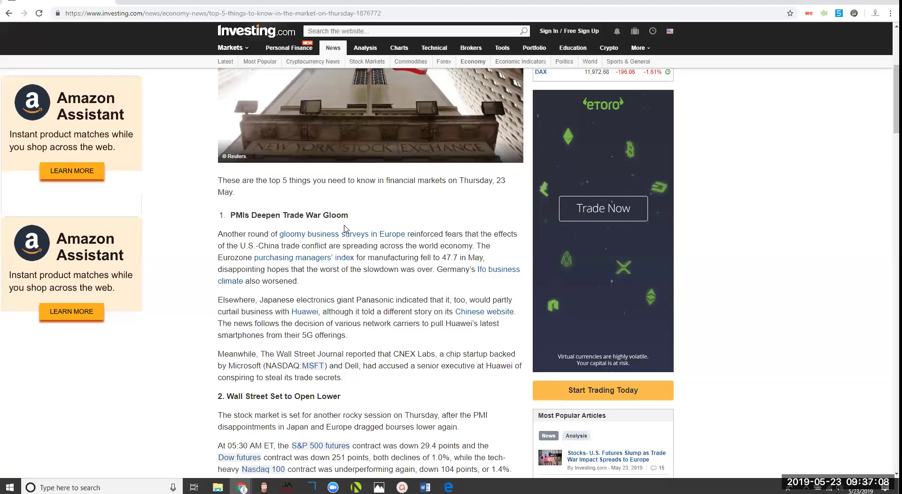
pyautogui.scroll(-1, 344, 229)
pyautogui.scroll(-1, 345, 225)
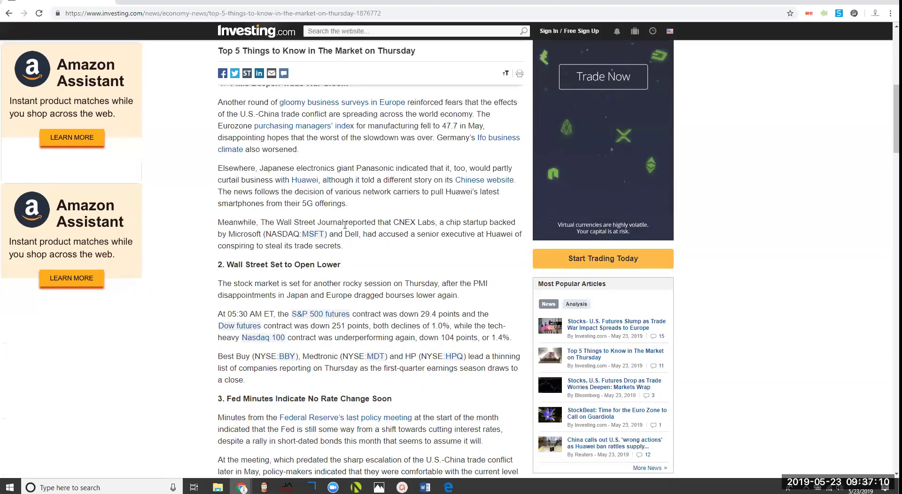
pyautogui.scroll(-1, 345, 225)
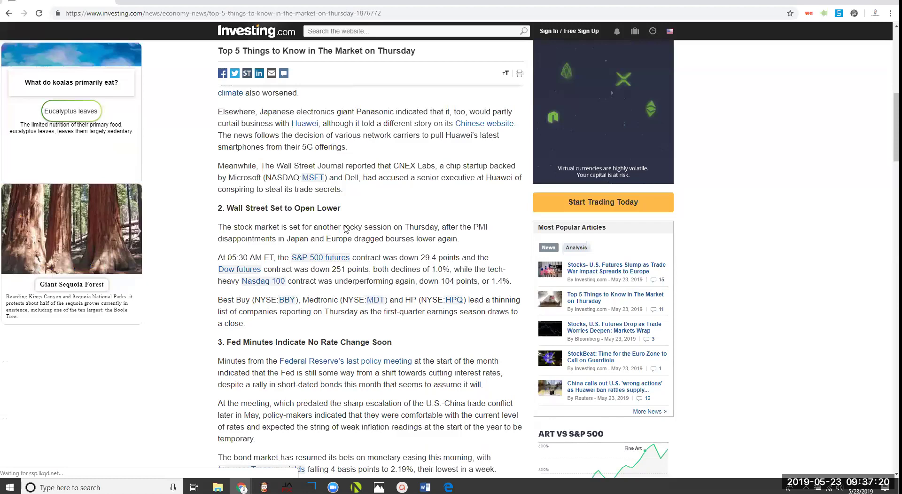
pyautogui.scroll(-2, 345, 229)
pyautogui.scroll(-1, 346, 229)
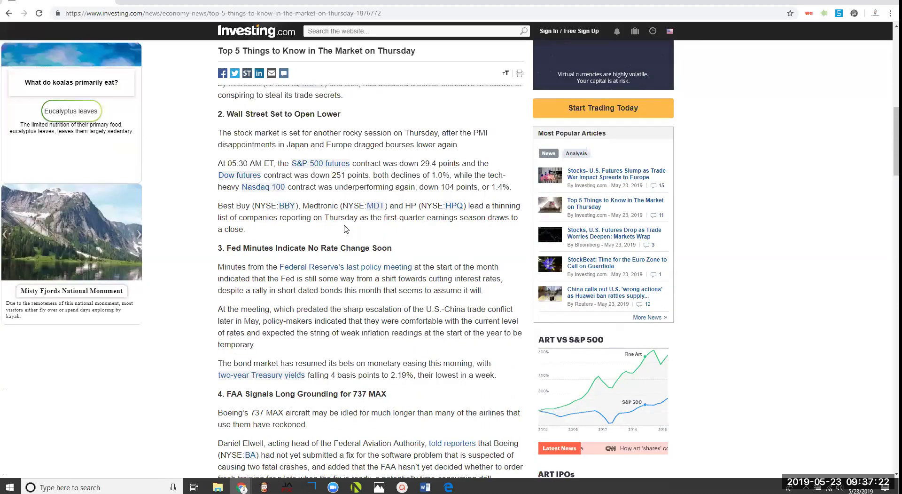
pyautogui.scroll(-1, 346, 228)
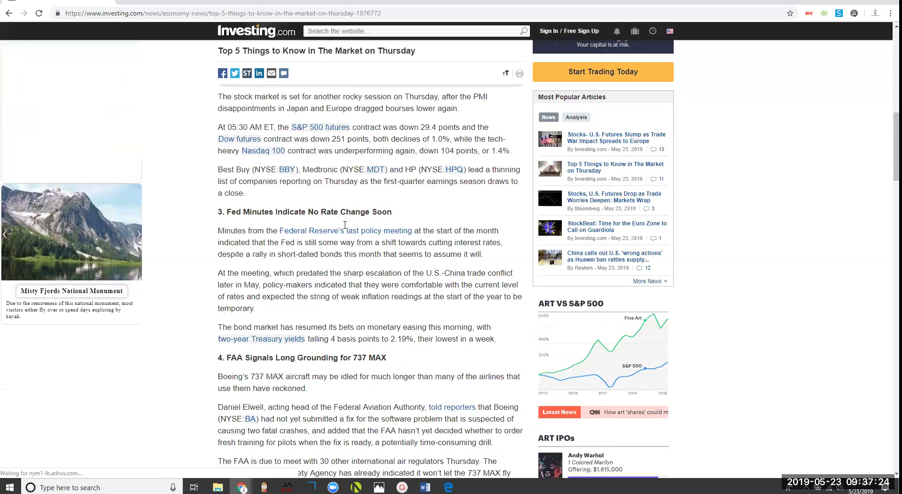
pyautogui.scroll(-1, 345, 225)
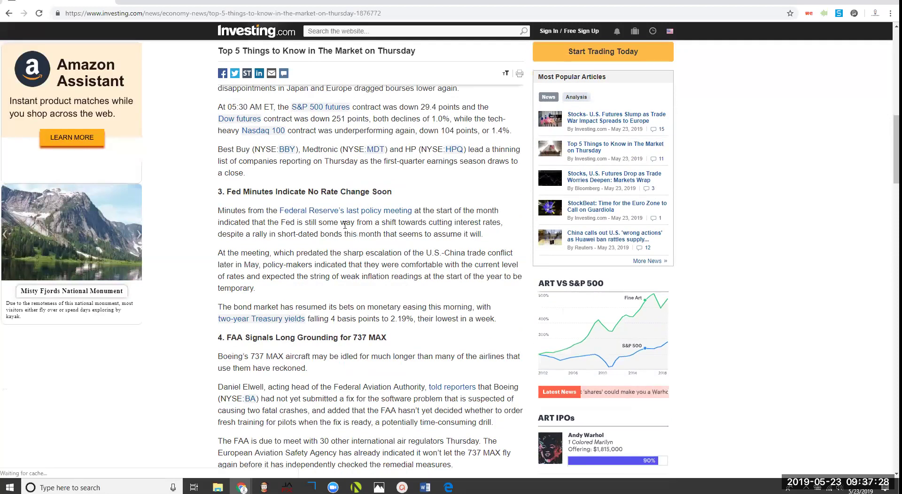
pyautogui.scroll(1, 345, 225)
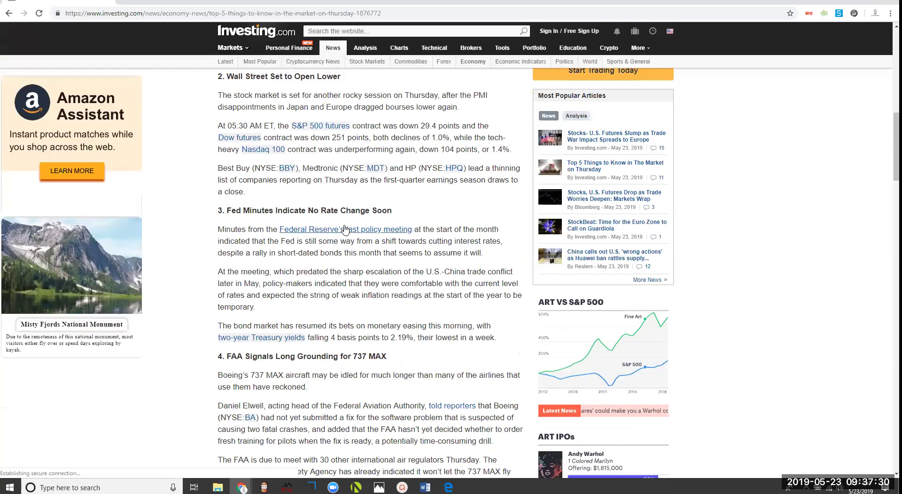
# - Highlight the article's Fed minutes section and part of the 737 MAX section, and read on through section 5
pyautogui.moveTo(345, 229)
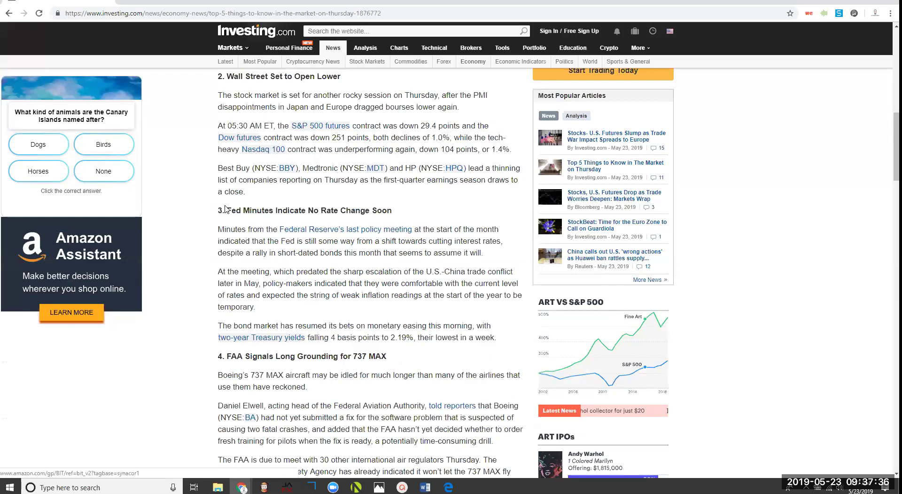
pyautogui.moveTo(226, 210); pyautogui.dragTo(512, 342)
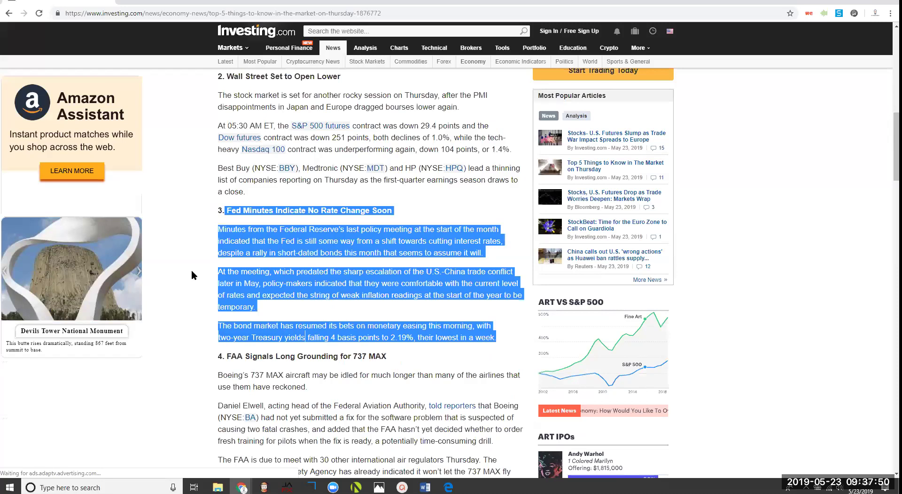
pyautogui.scroll(-4, 192, 271)
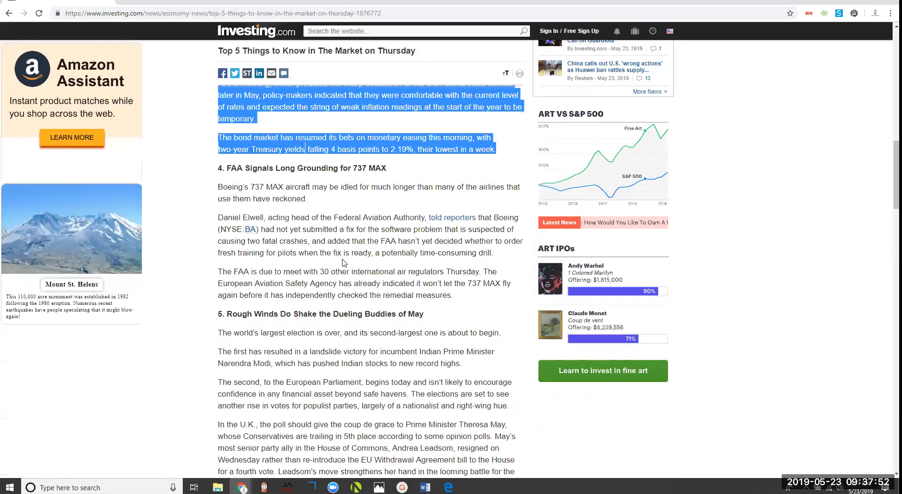
pyautogui.moveTo(174, 202); pyautogui.dragTo(388, 283)
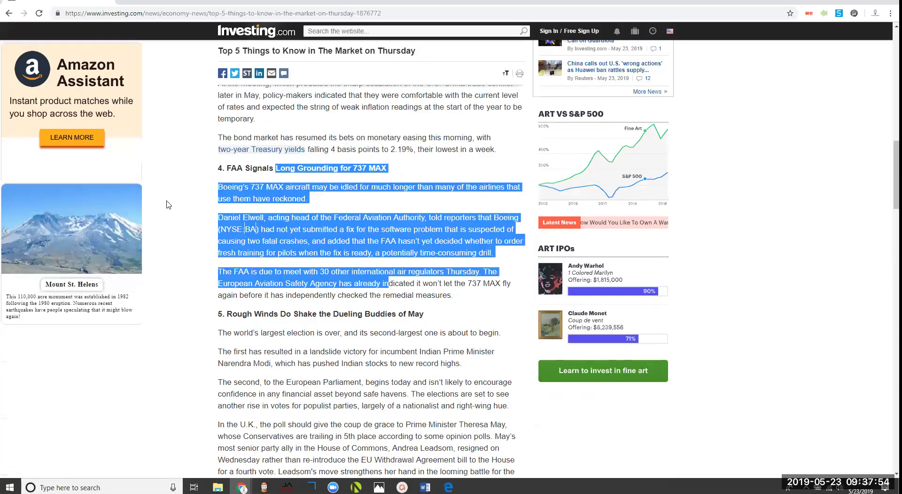
pyautogui.scroll(-3, 168, 204)
pyautogui.scroll(-1, 168, 204)
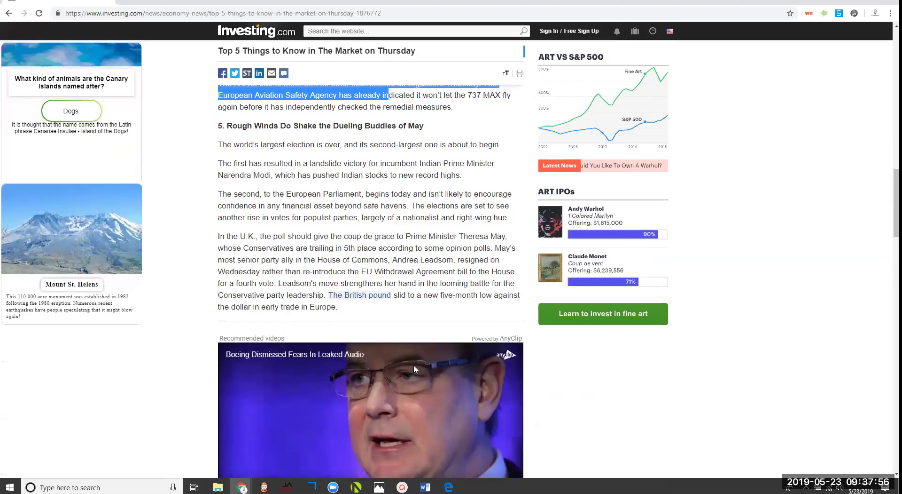
# - Switch back to MetaTrader and review the EURUSD M15 and USDCAD M5 charts
pyautogui.hotkey('alt', 'Tab')
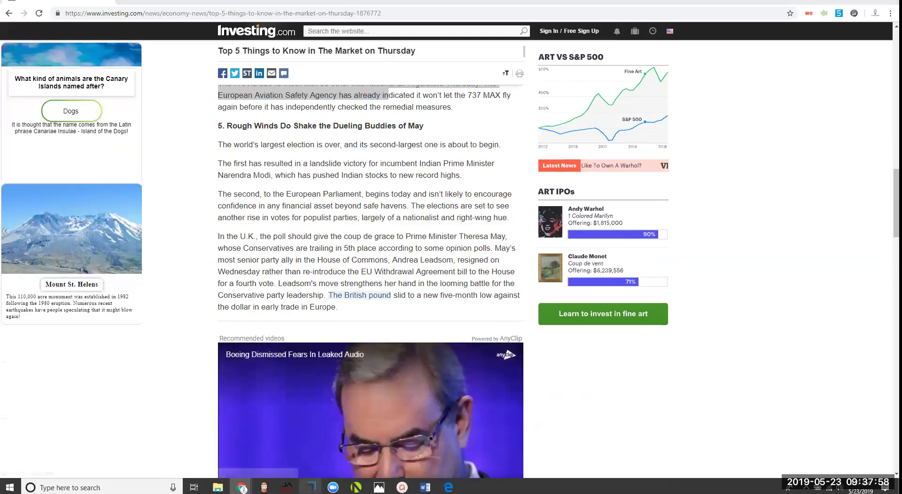
pyautogui.click(242, 461)
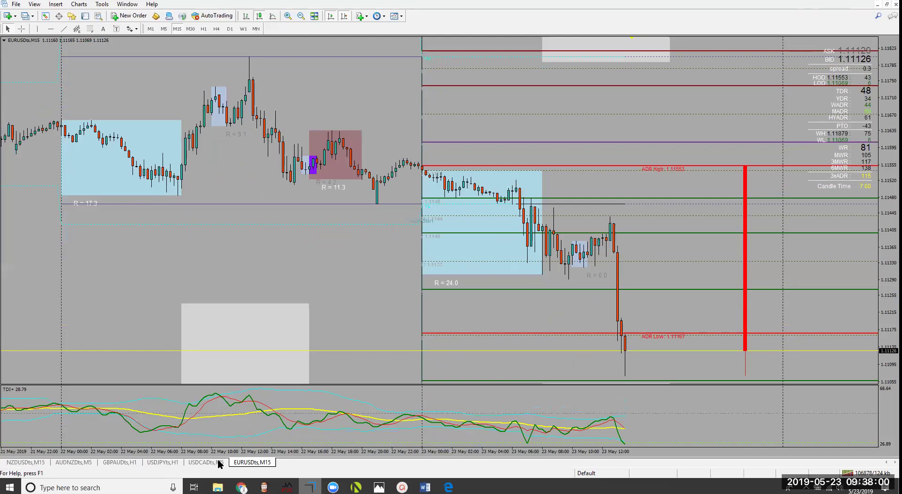
pyautogui.click(218, 459)
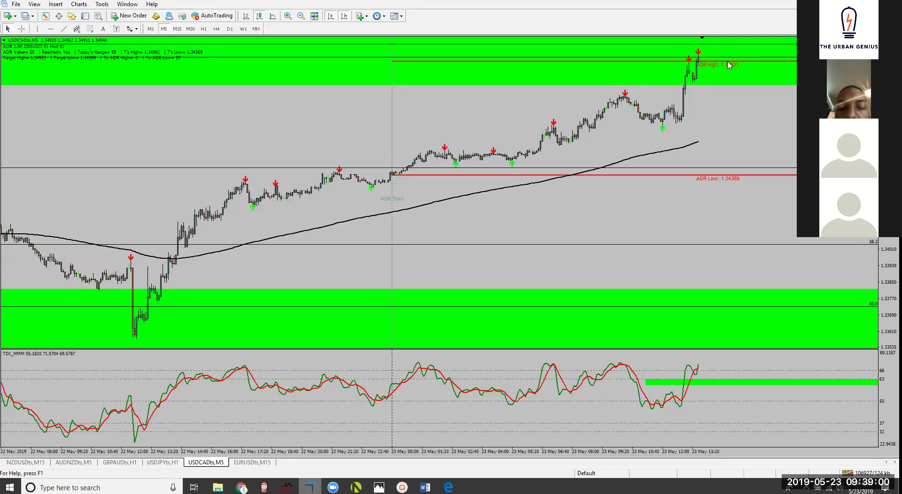
# - On the GBPAUD chart, set the open buy order's take profit to about 1.8467 and its stop loss to about 1.8375
pyautogui.click(130, 464)
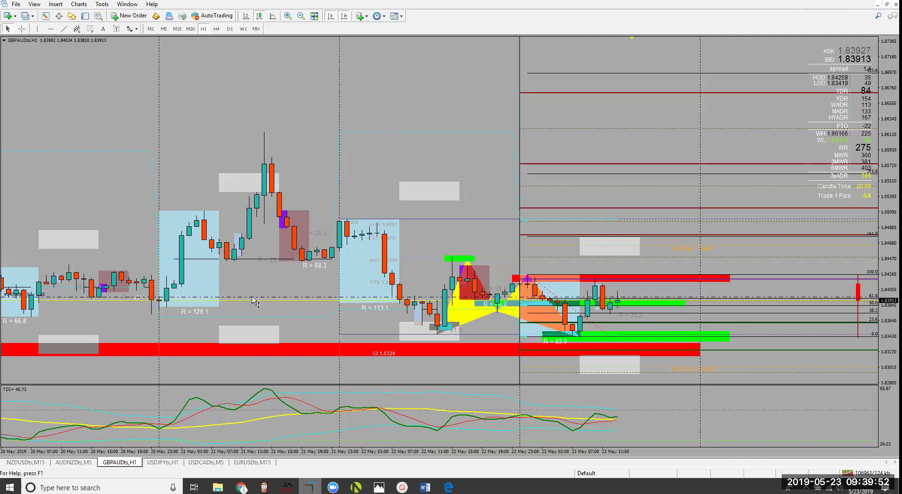
pyautogui.moveTo(269, 246); pyautogui.dragTo(282, 247)
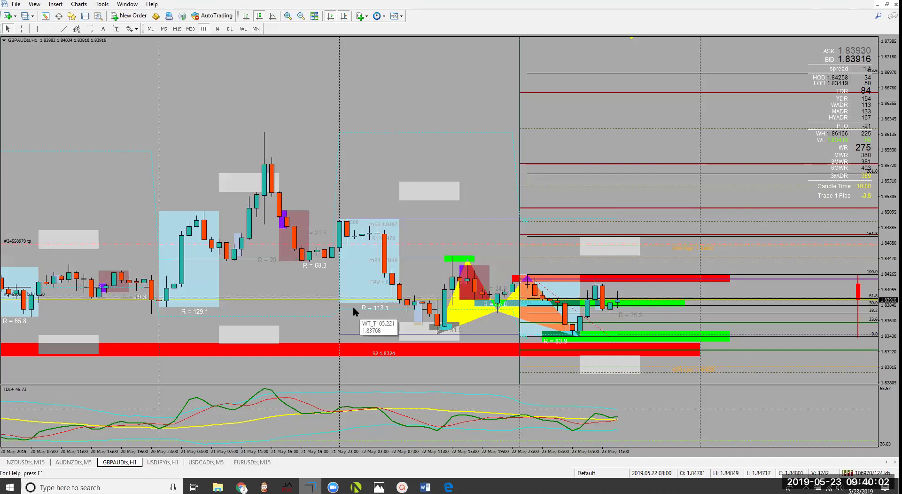
pyautogui.click(290, 18)
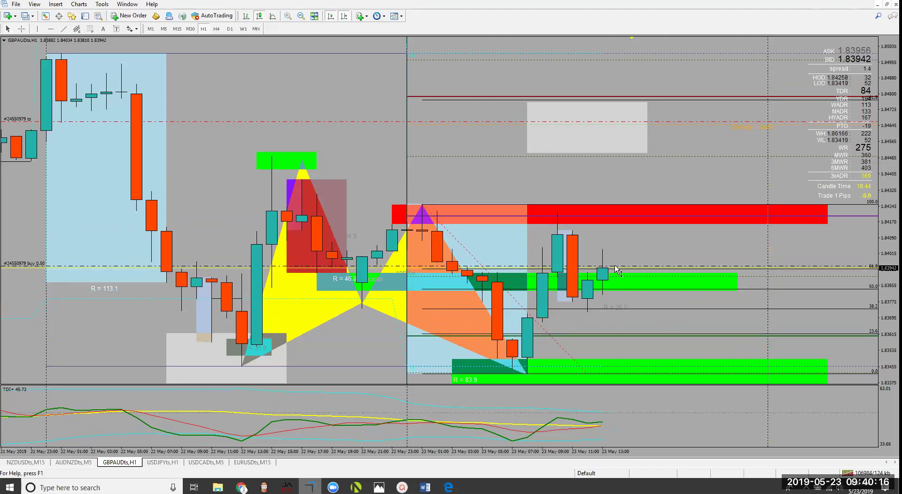
pyautogui.moveTo(610, 300); pyautogui.dragTo(610, 306)
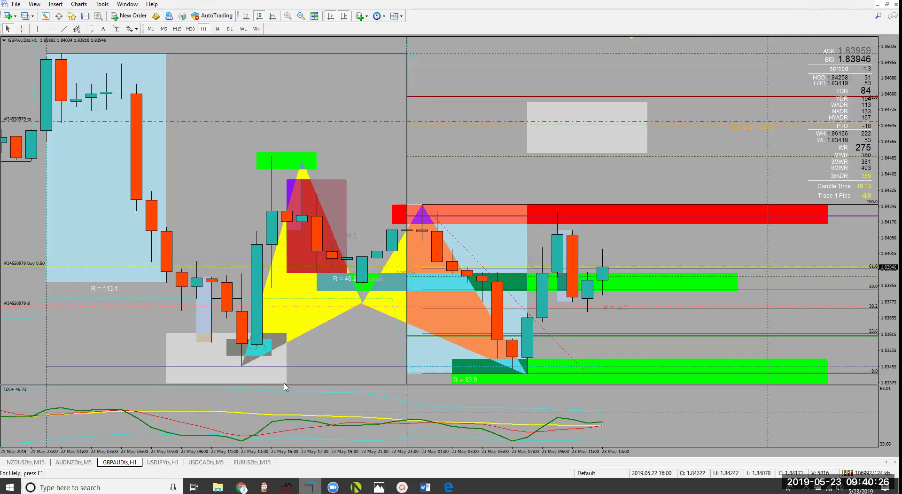
# - Set the AUDNZD chart to H1 and examine the yellow pattern together with the open sell orders
pyautogui.click(74, 462)
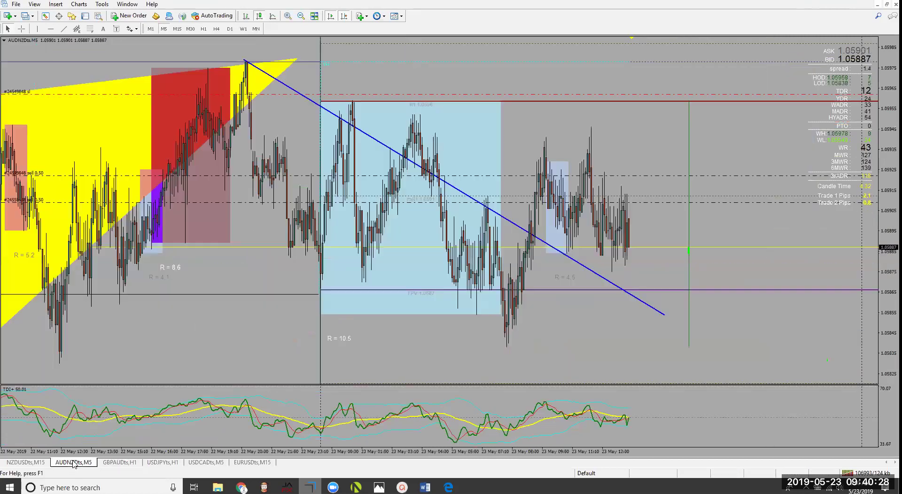
pyautogui.click(301, 16)
pyautogui.click(301, 16)
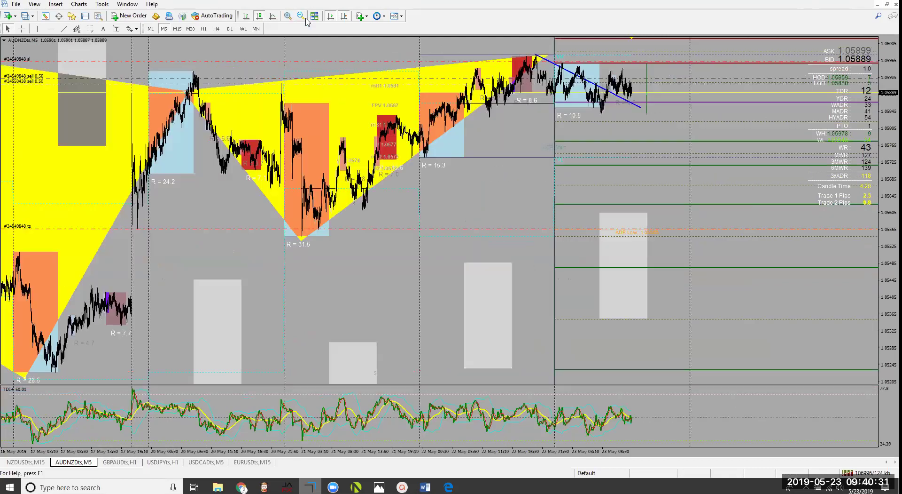
pyautogui.click(204, 29)
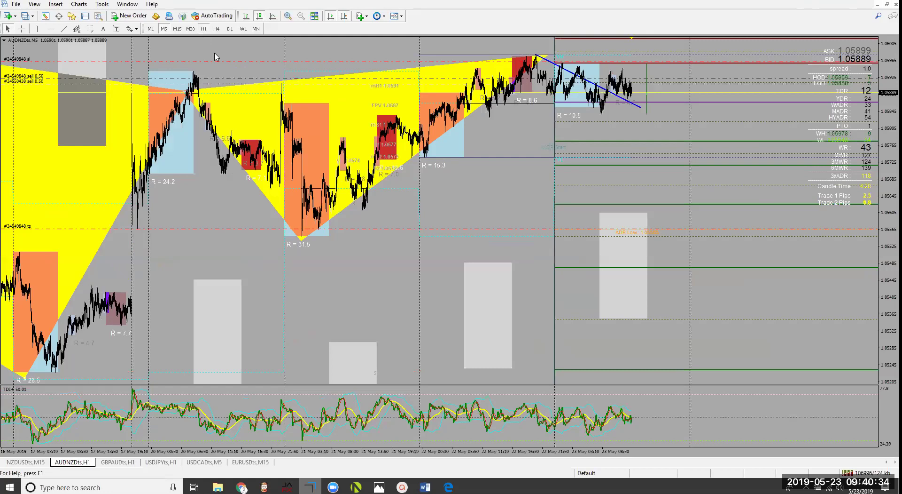
pyautogui.click(288, 16)
pyautogui.click(288, 16)
pyautogui.click(288, 16)
pyautogui.click(301, 16)
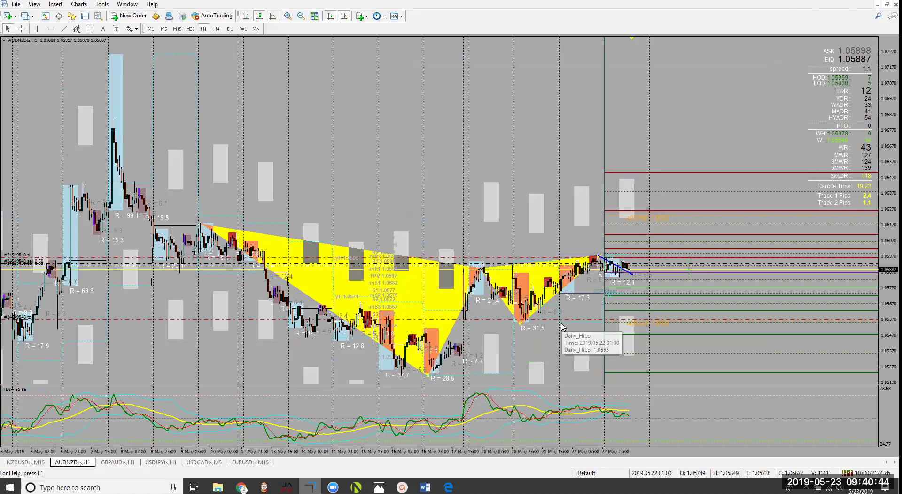
pyautogui.click(289, 15)
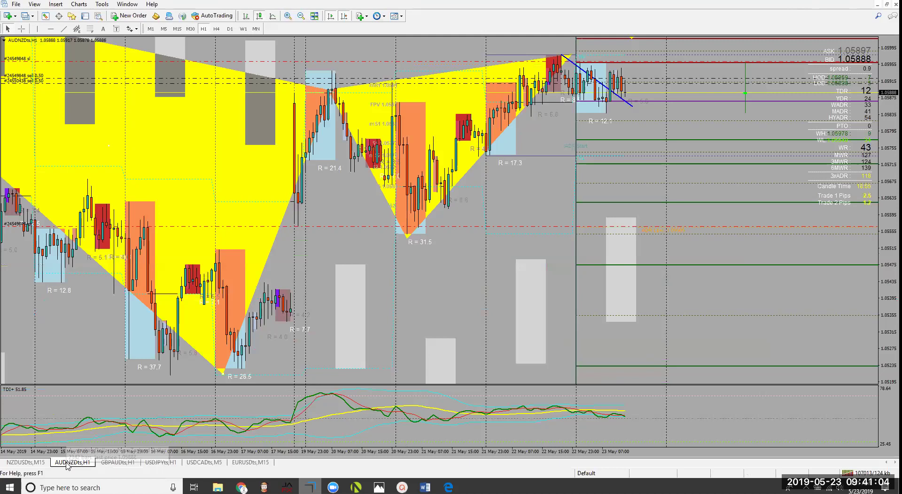
# - Compare the NZDUSD chart on the H1, M1 and H4 timeframes, and leave it on H4
pyautogui.click(20, 464)
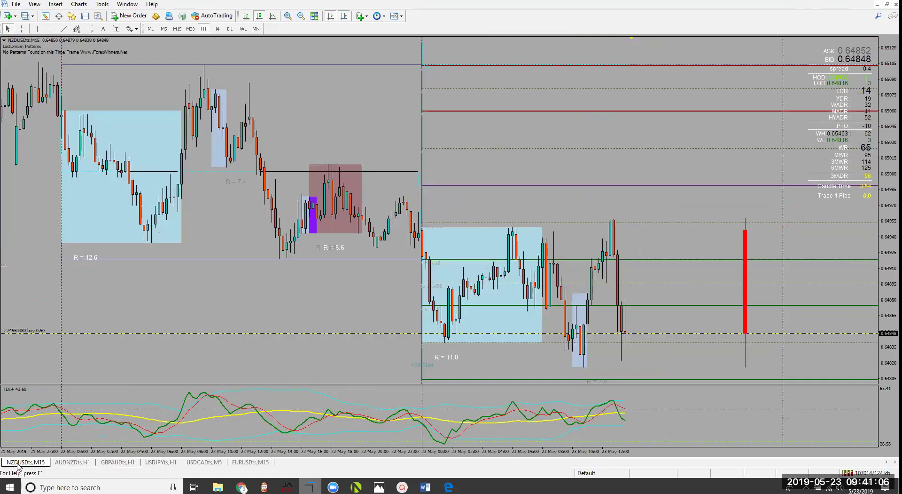
pyautogui.click(204, 29)
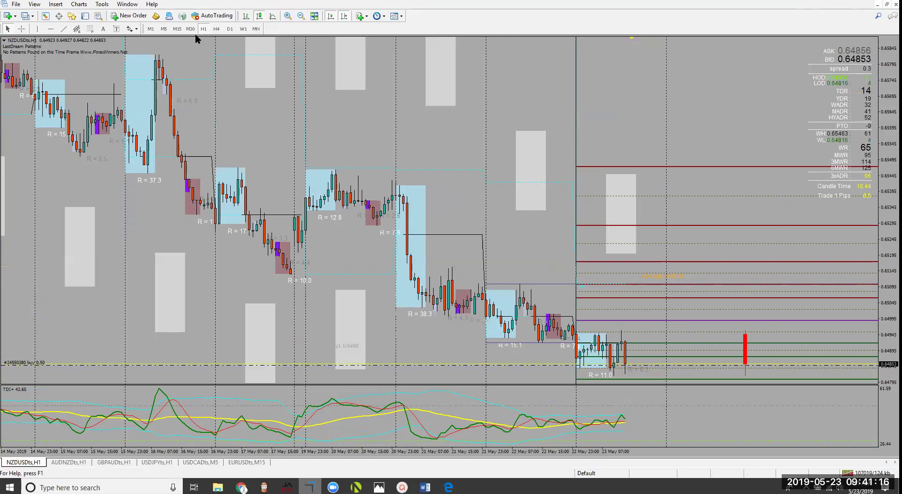
pyautogui.click(150, 29)
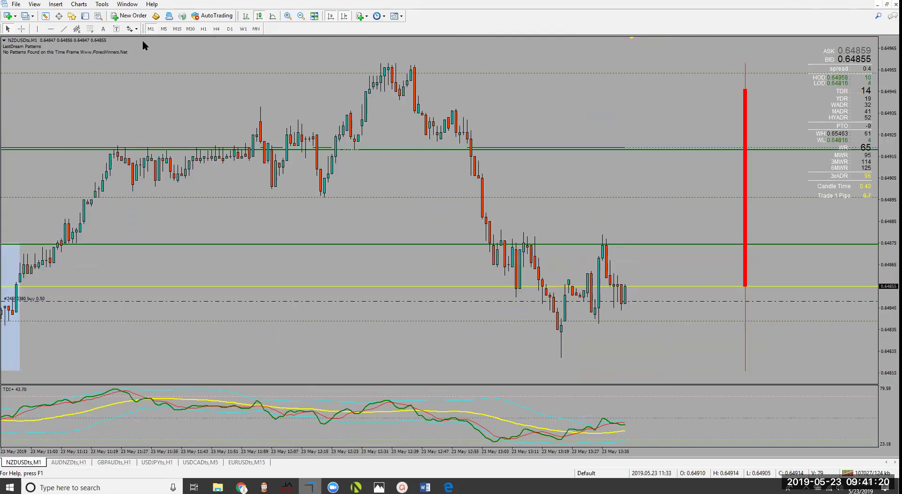
pyautogui.click(217, 30)
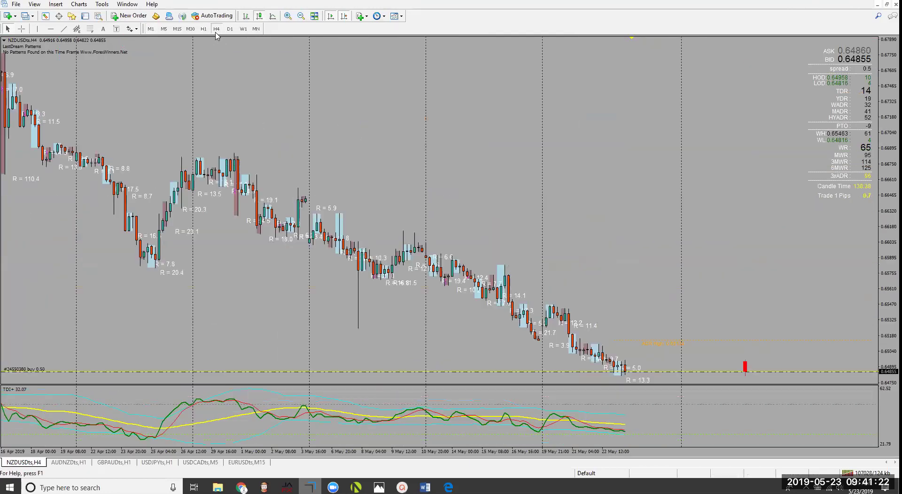
pyautogui.click(285, 18)
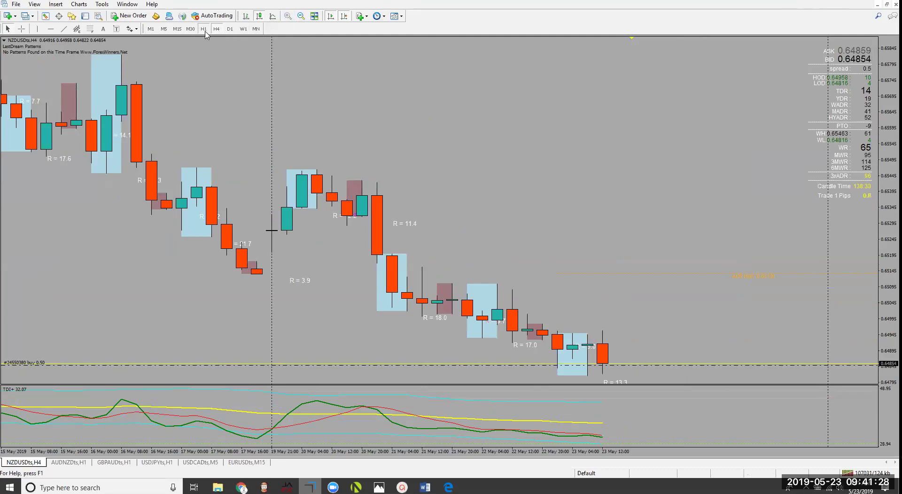
pyautogui.click(300, 15)
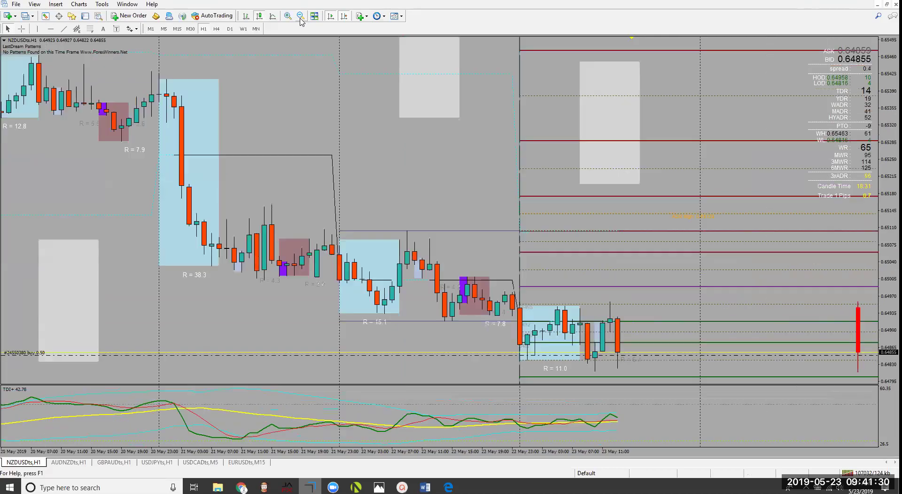
pyautogui.click(300, 16)
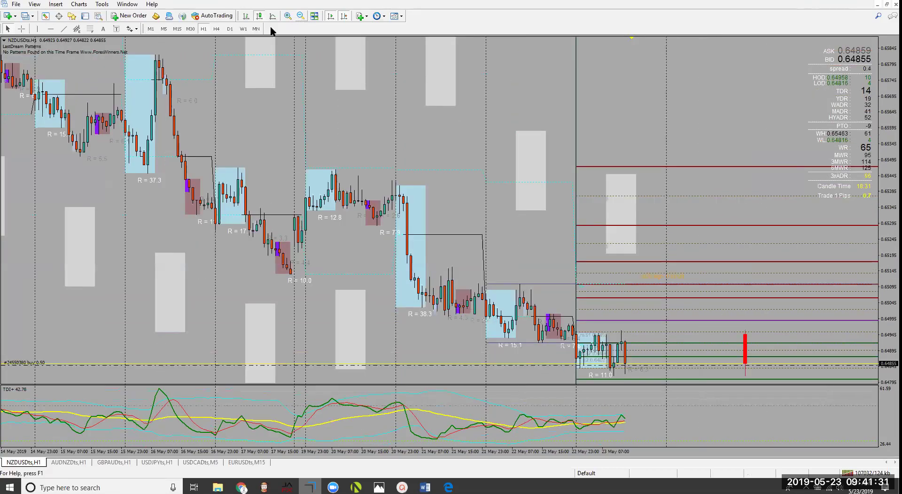
pyautogui.click(216, 29)
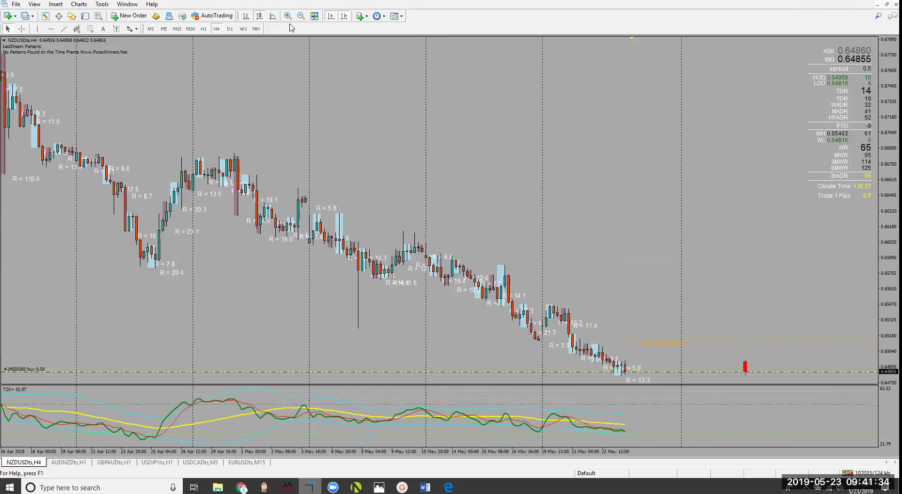